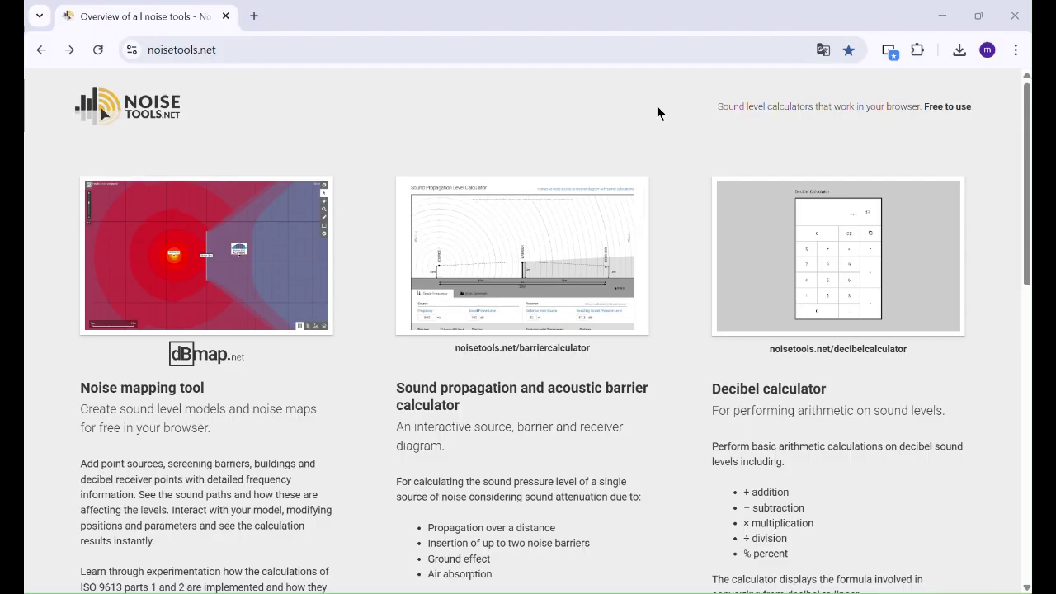
# Step: Look over the noisetools.net overview page, examining its web address and the descriptions of the available noise calculators
pyautogui.scroll(-2, 247, 306)
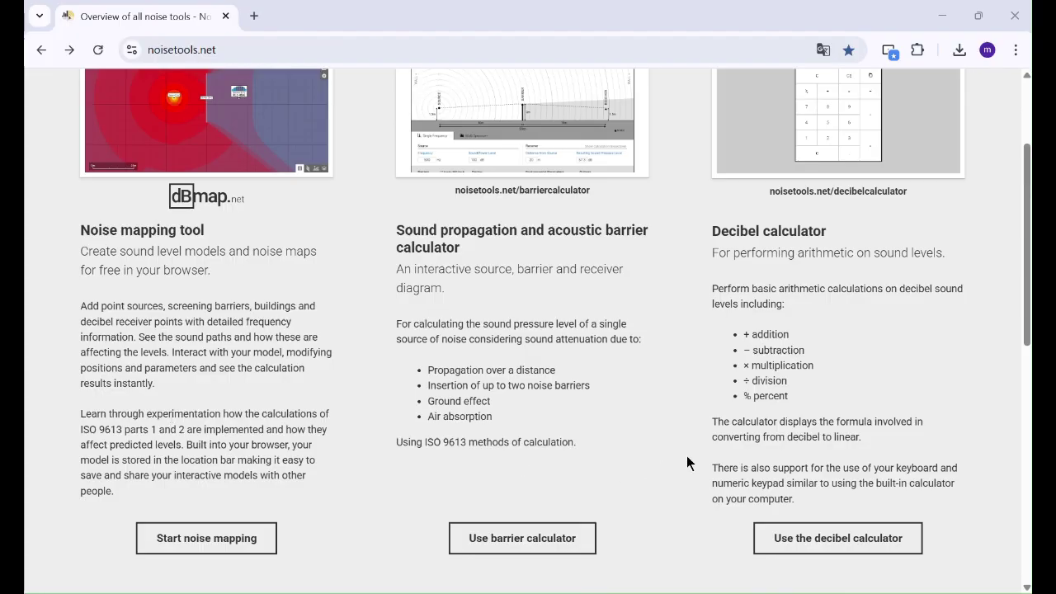
pyautogui.scroll(2, 687, 463)
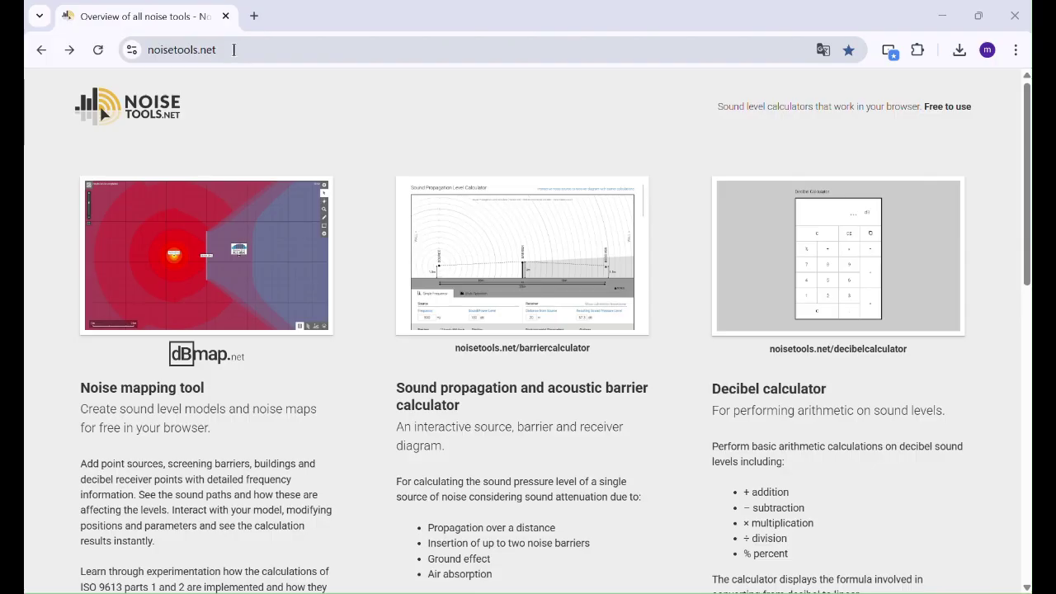
pyautogui.moveTo(233, 50); pyautogui.dragTo(132, 49)
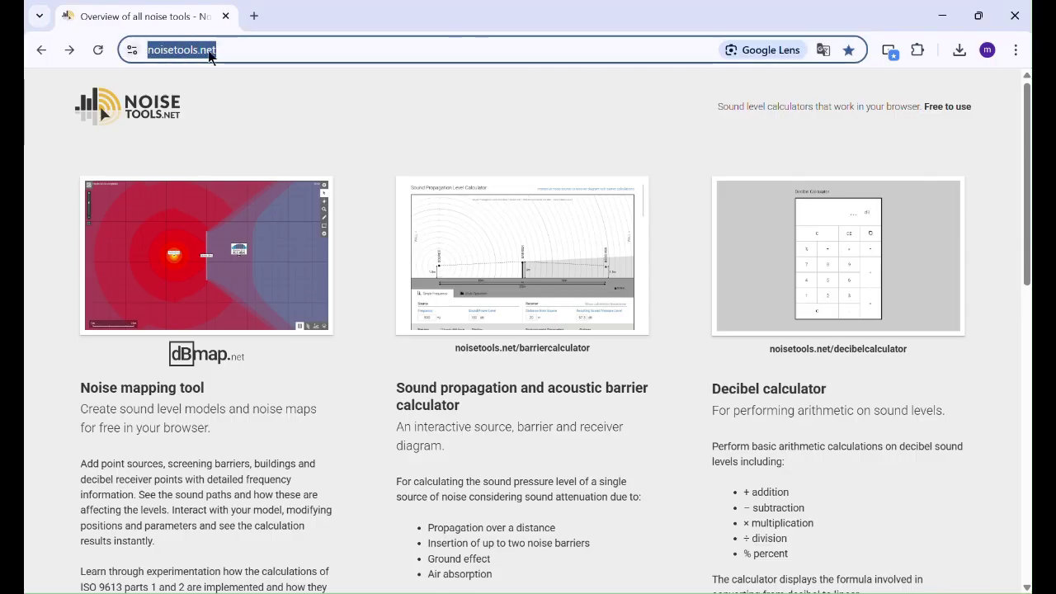
pyautogui.click(262, 50)
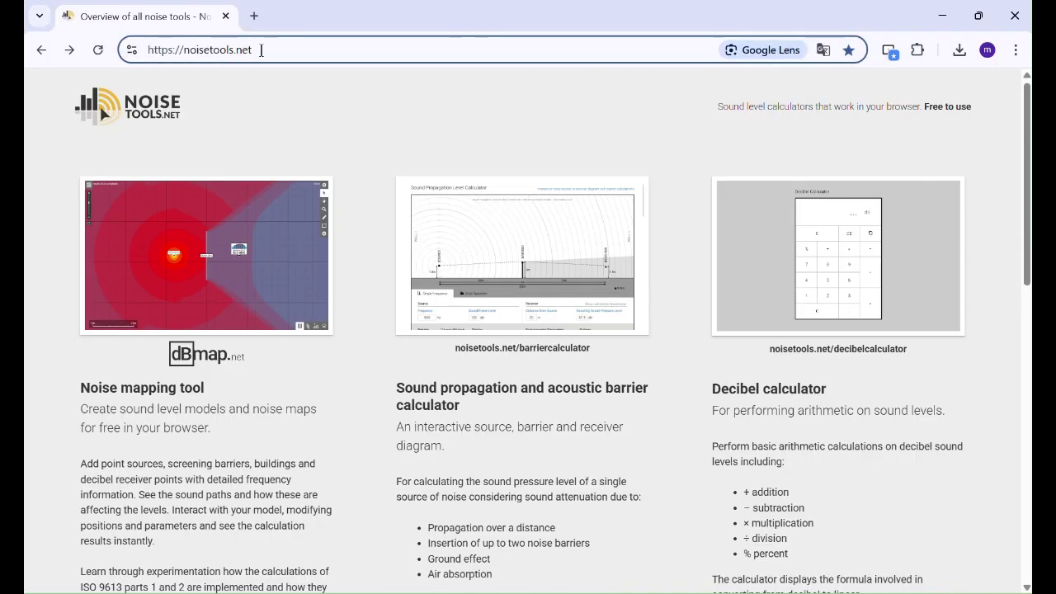
pyautogui.press('ctrl')
pyautogui.click(287, 121)
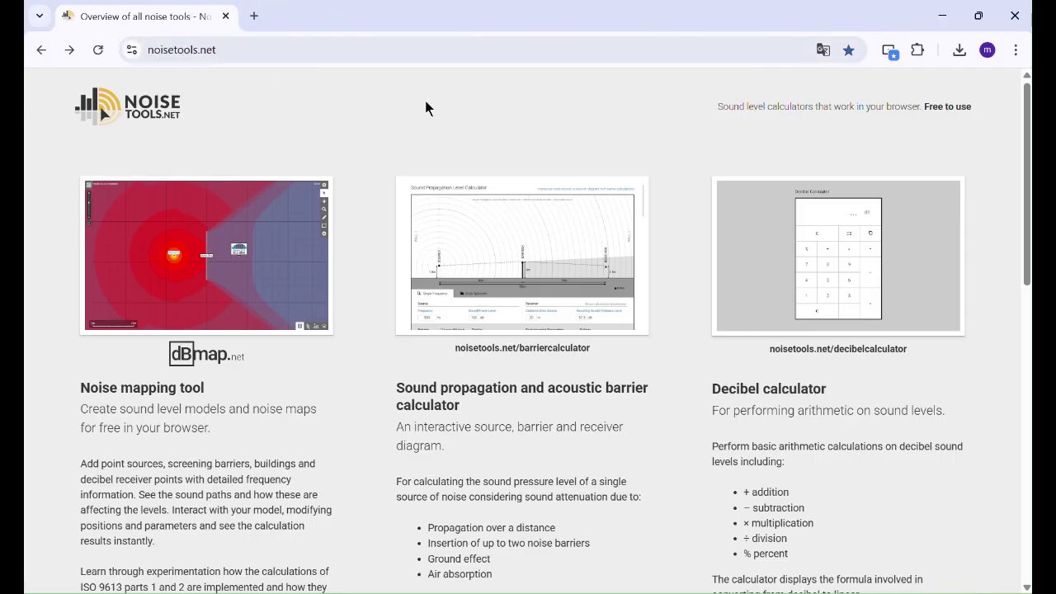
pyautogui.scroll(-8, 425, 112)
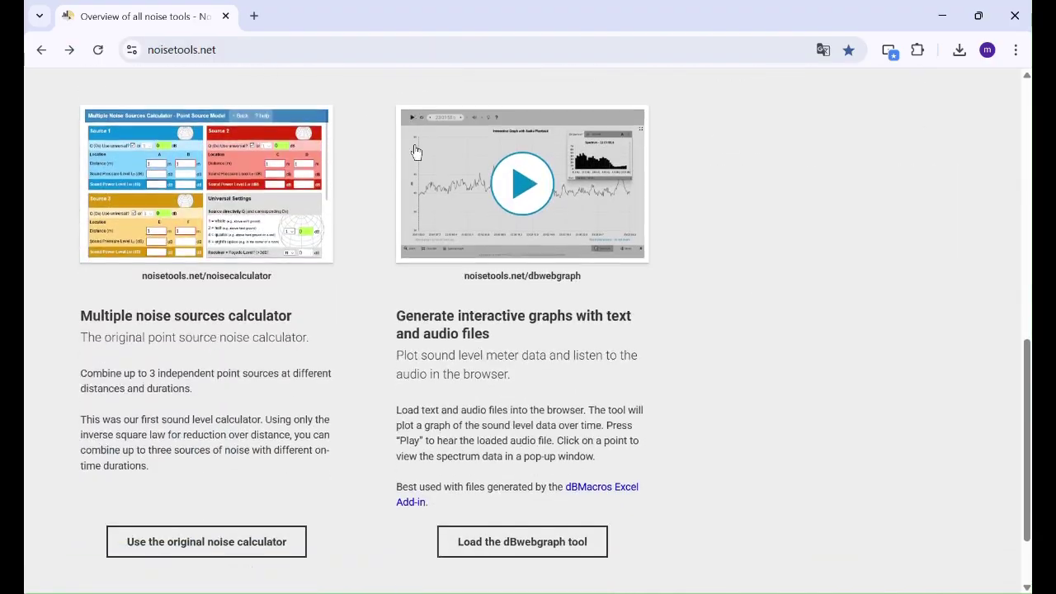
pyautogui.scroll(8, 405, 161)
pyautogui.scroll(-4, 405, 165)
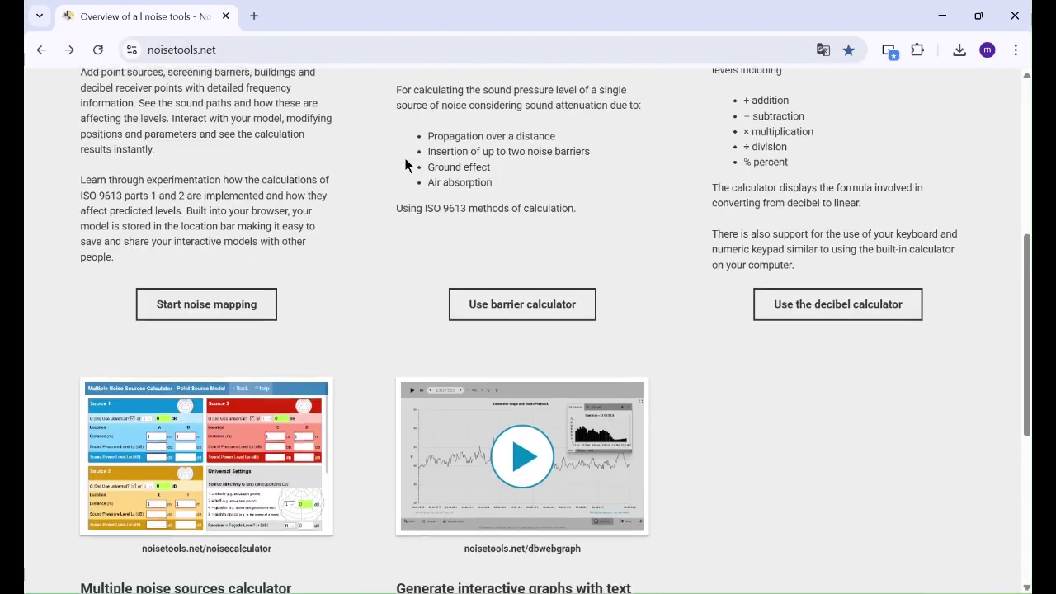
pyautogui.scroll(-3, 405, 165)
pyautogui.scroll(7, 405, 165)
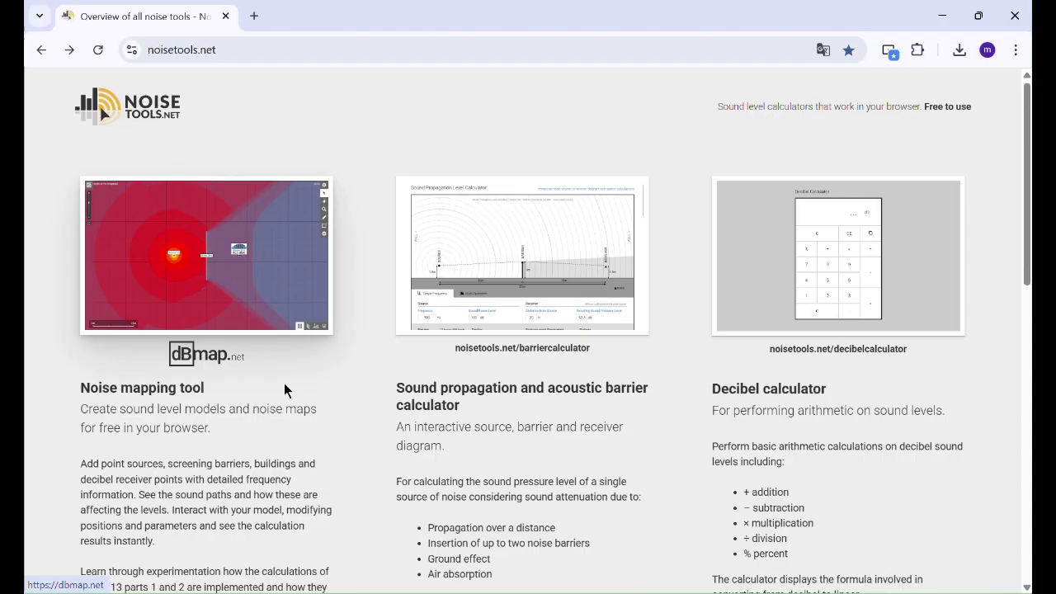
# Step: Open the dBmap noise mapping tool from the overview page and dismiss its welcome dialog
pyautogui.click(211, 277)
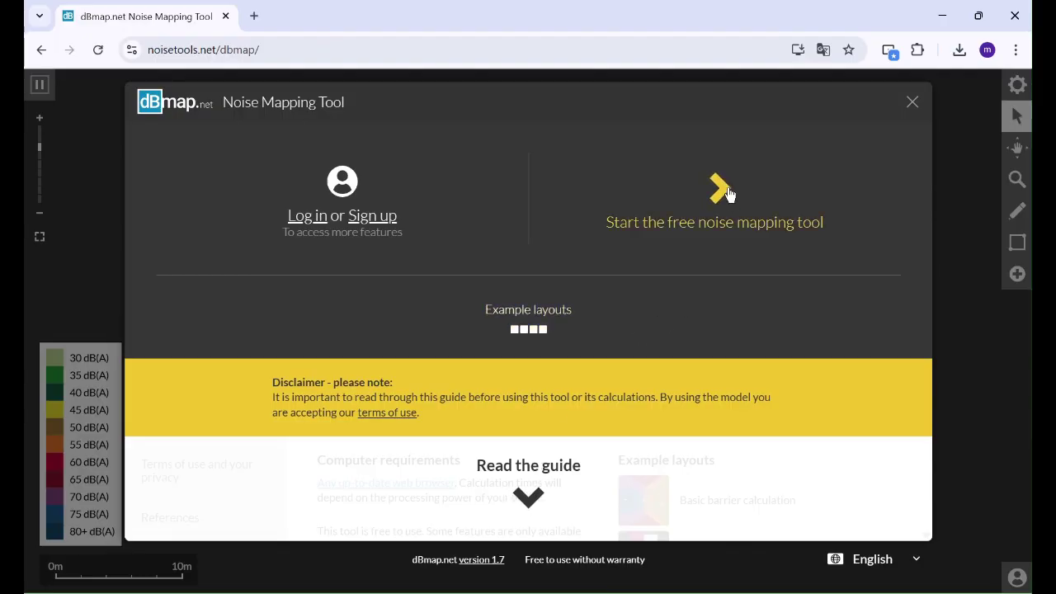
pyautogui.click(912, 102)
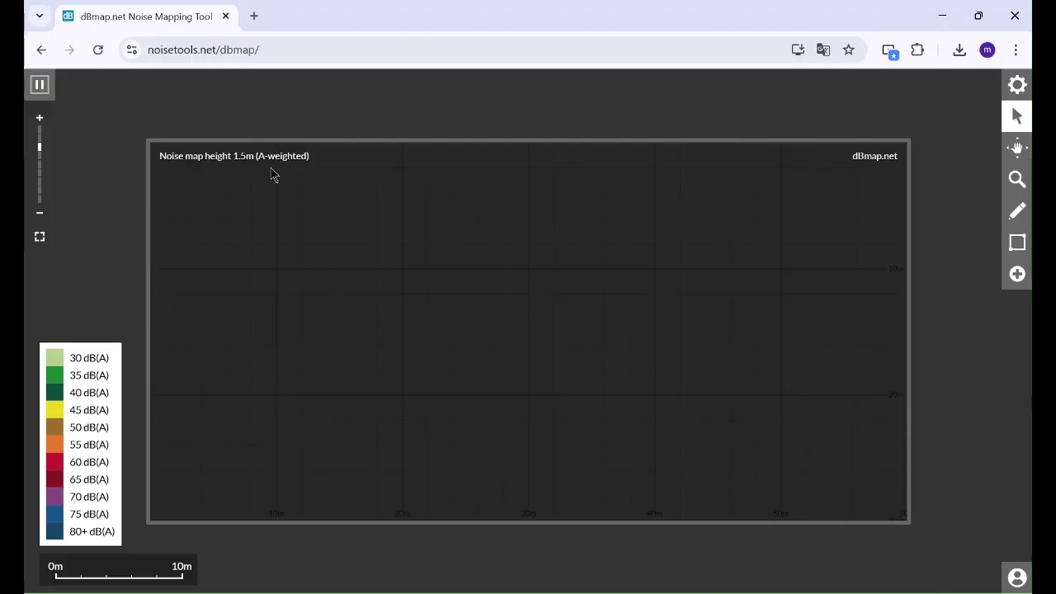
# Step: Set the noise map area's size to Full-screen, keeping the map height at 1.5 m
pyautogui.click(1026, 86)
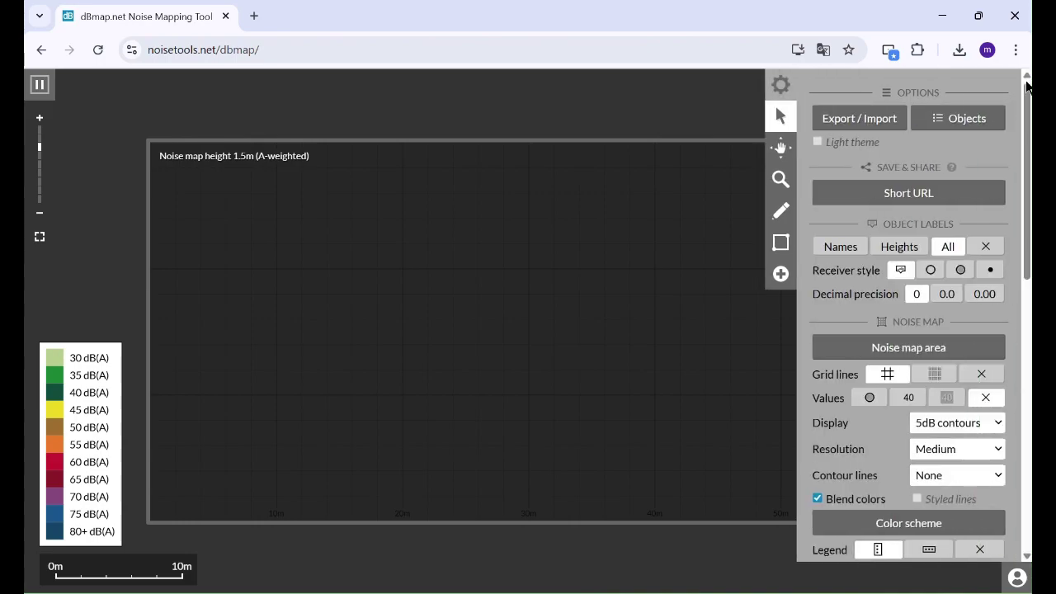
pyautogui.click(779, 88)
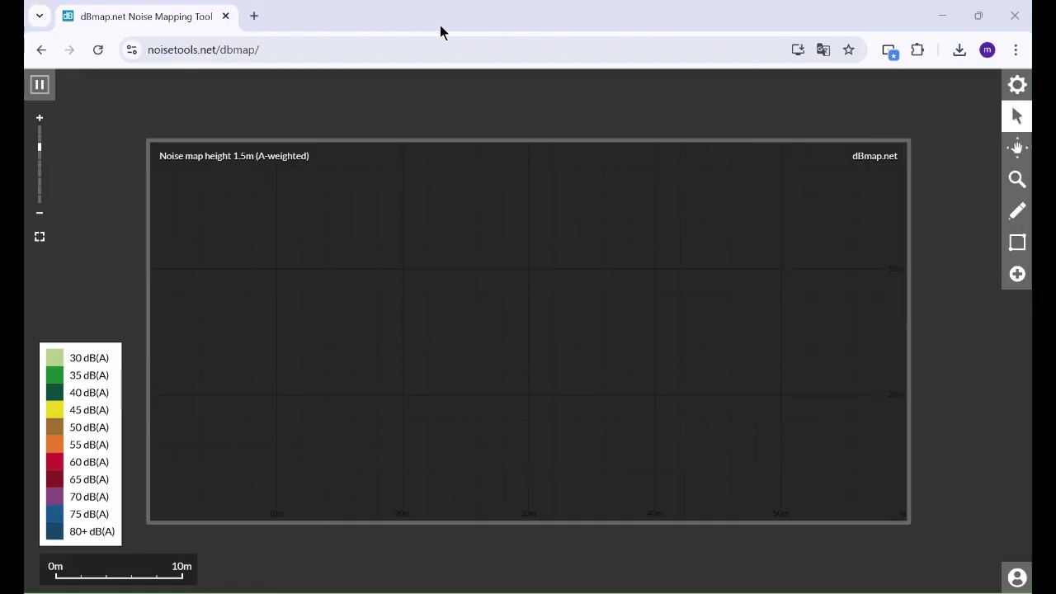
pyautogui.click(1018, 86)
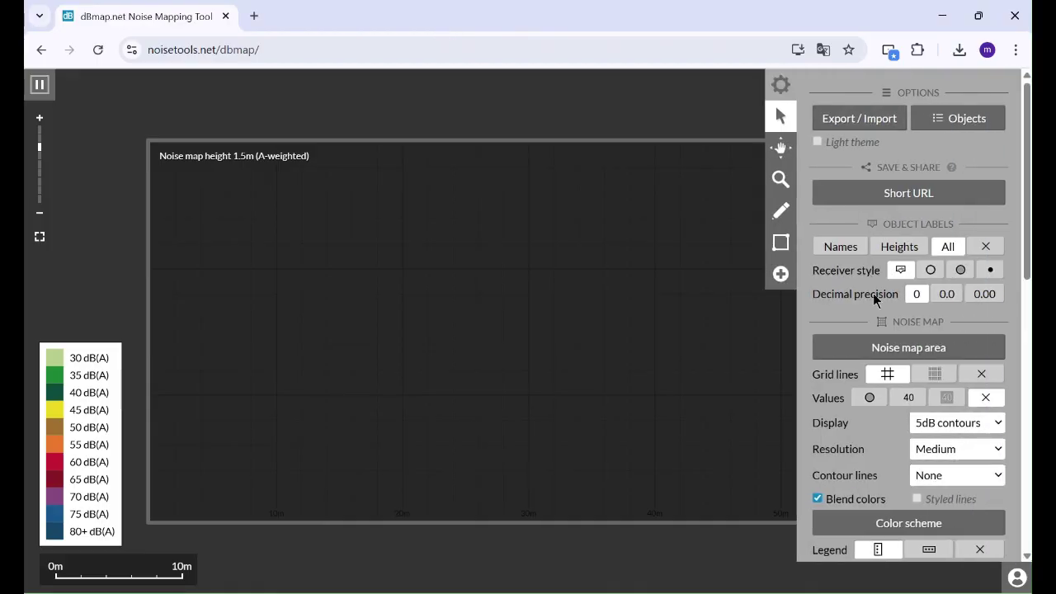
pyautogui.click(909, 347)
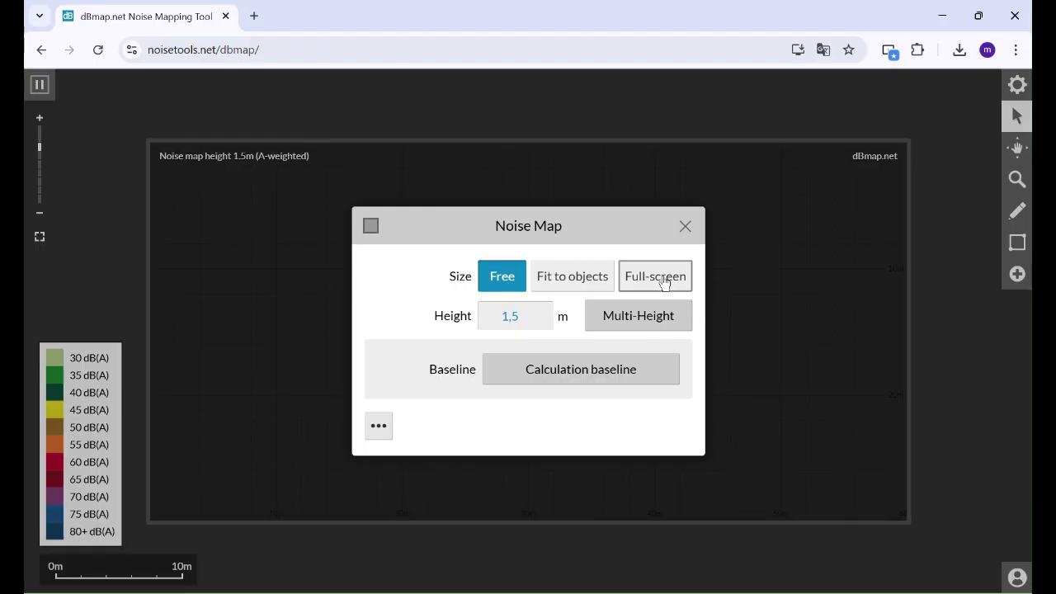
pyautogui.click(664, 281)
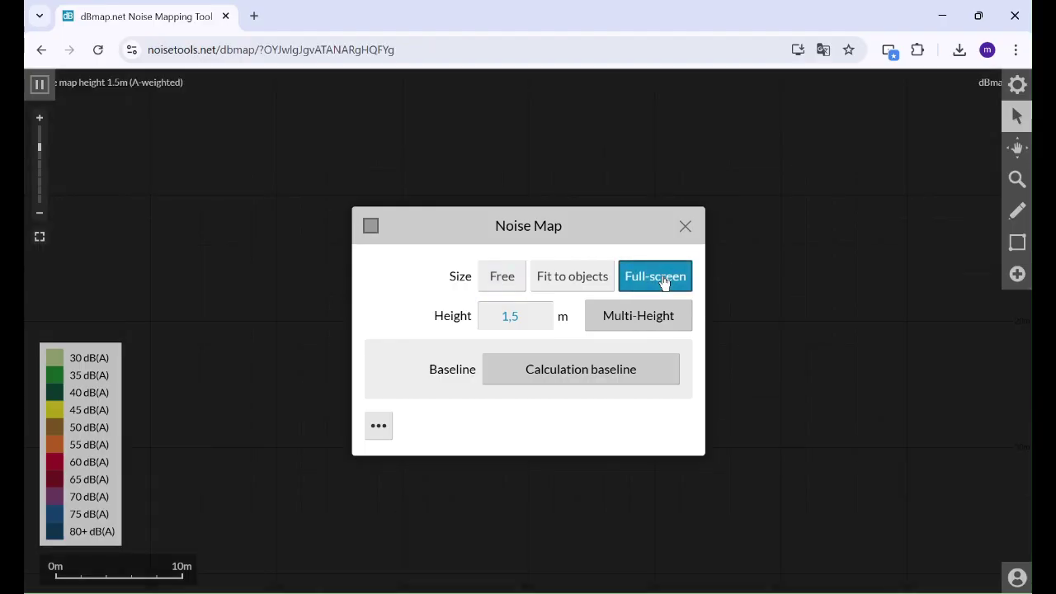
pyautogui.click(520, 316)
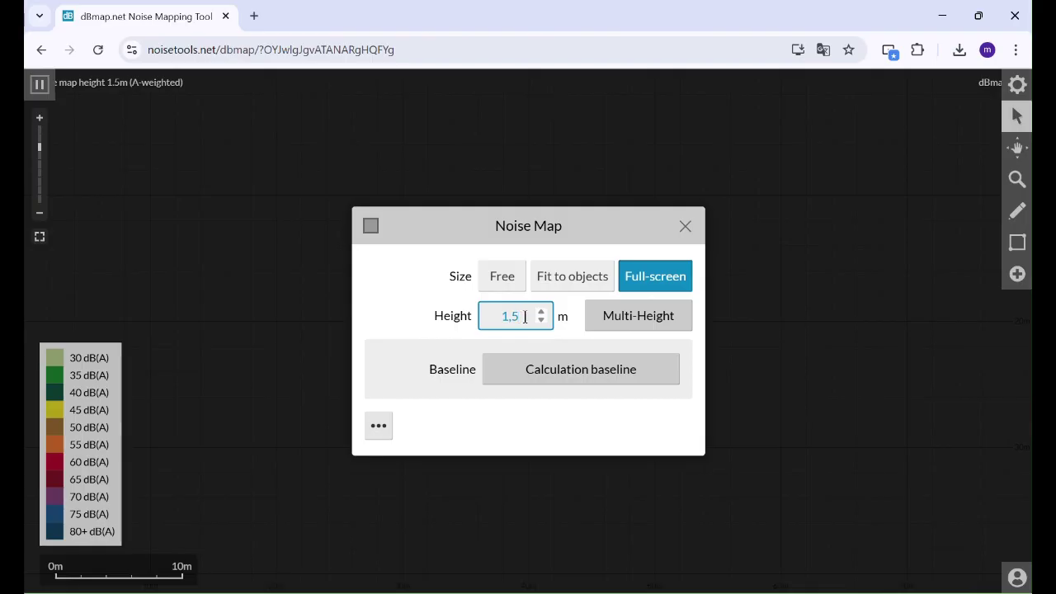
pyautogui.moveTo(525, 317); pyautogui.dragTo(486, 314)
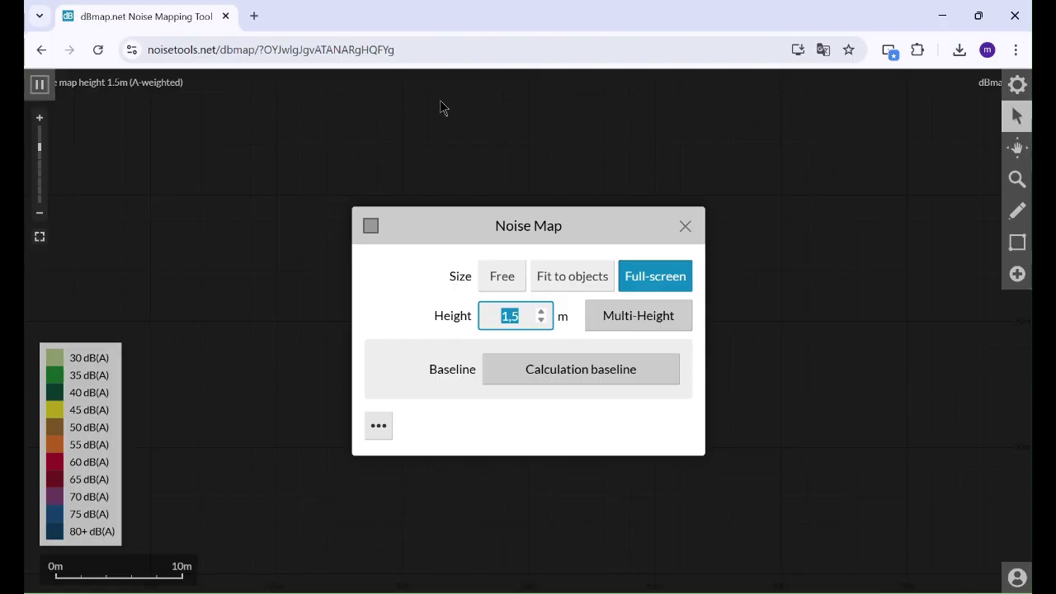
pyautogui.click(685, 226)
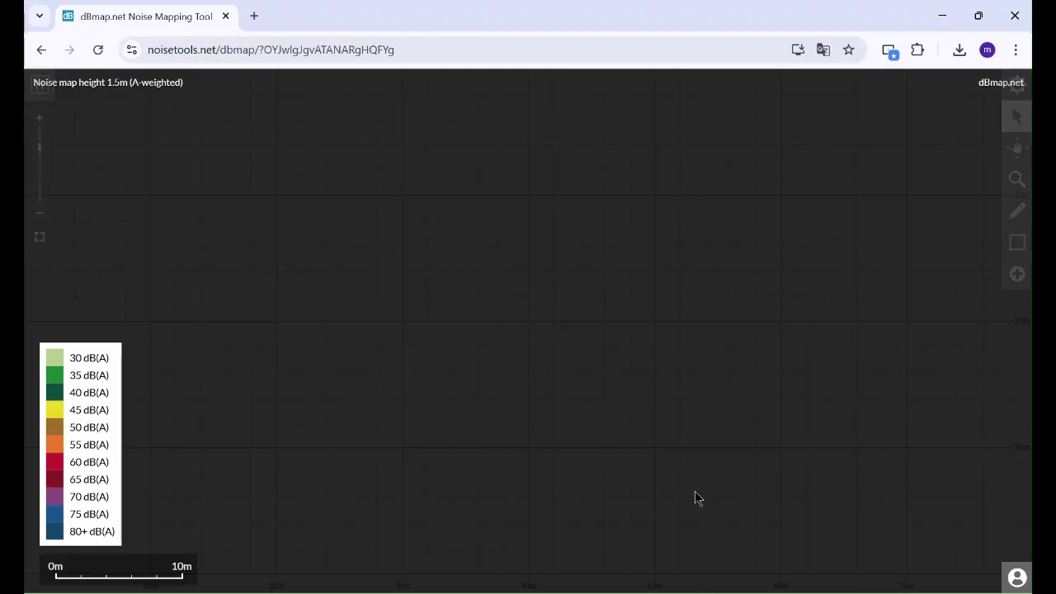
# Step: Start adding an image or map object to the noise map, with Google Map as its source
pyautogui.moveTo(691, 492)
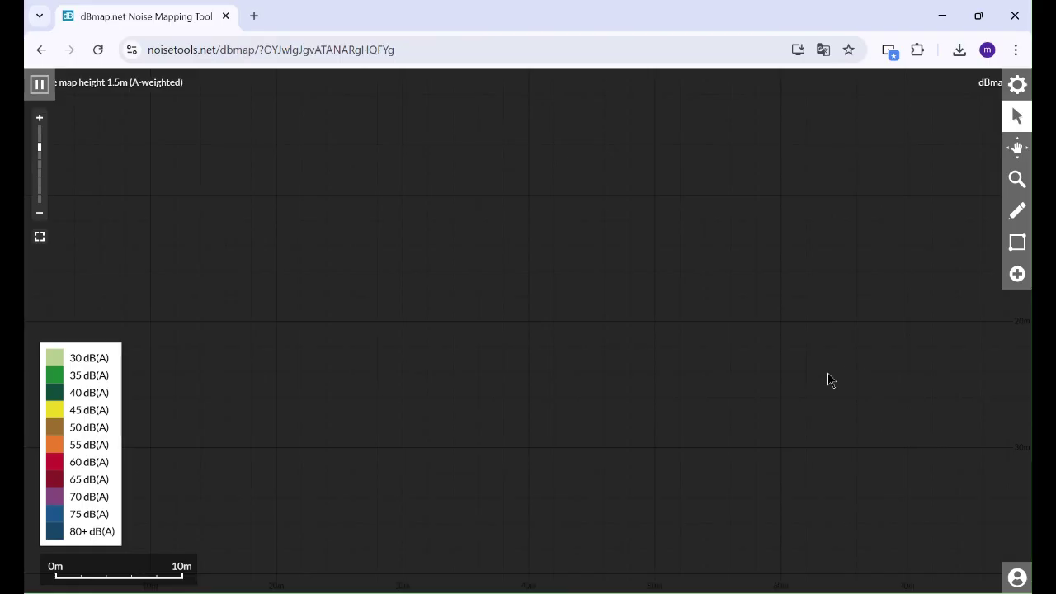
pyautogui.click(1020, 283)
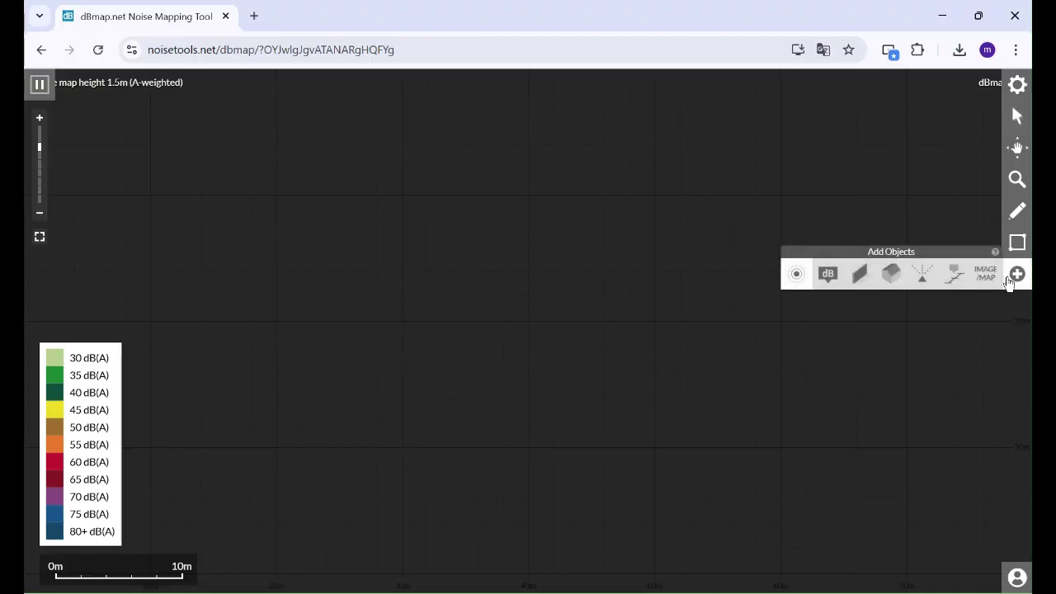
pyautogui.click(985, 281)
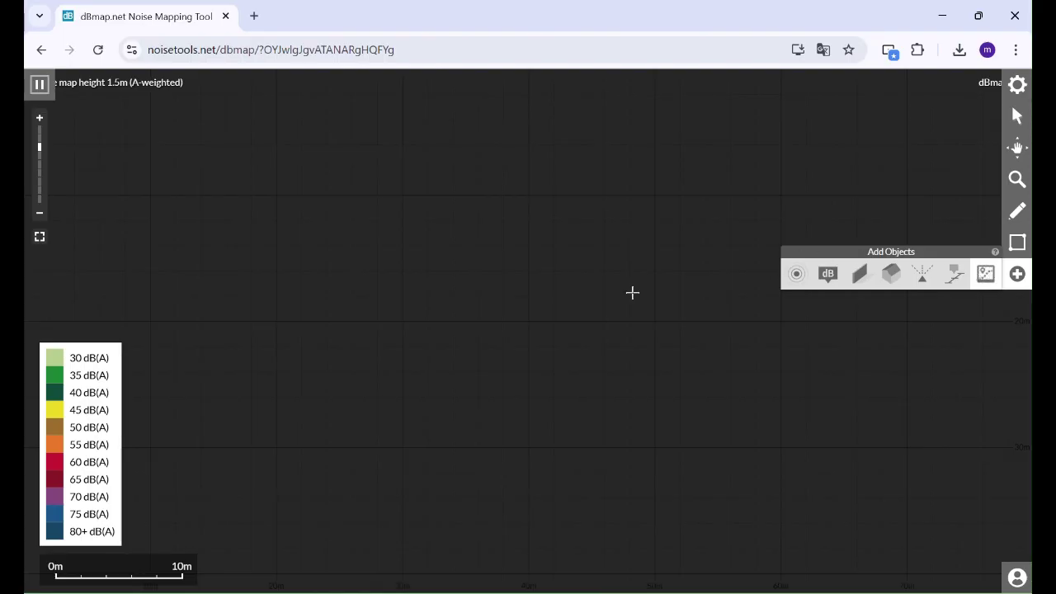
pyautogui.click(478, 308)
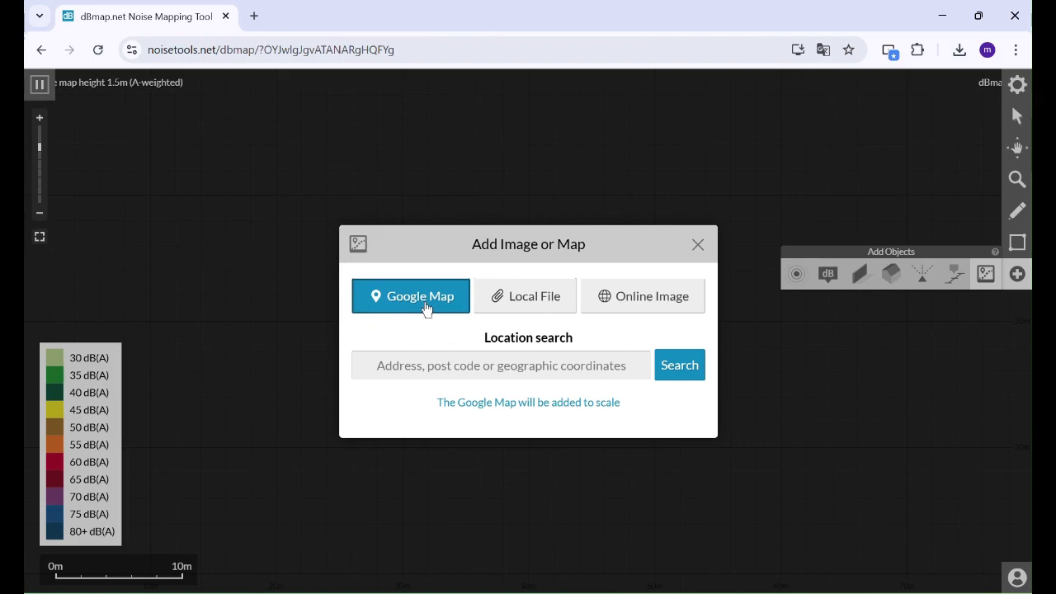
pyautogui.click(434, 367)
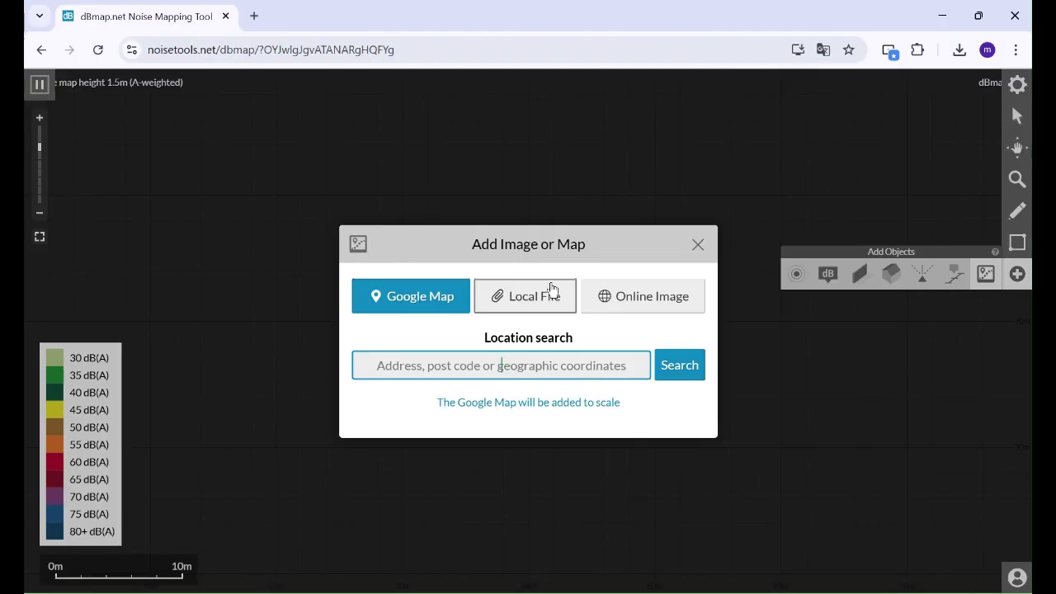
pyautogui.click(637, 308)
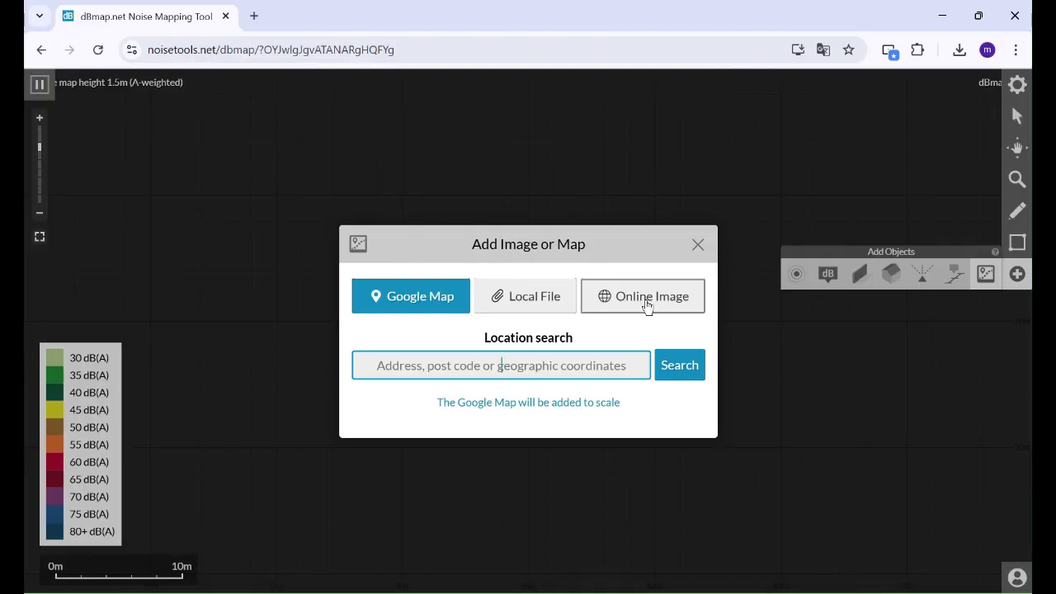
pyautogui.click(647, 306)
pyautogui.click(521, 306)
pyautogui.click(424, 298)
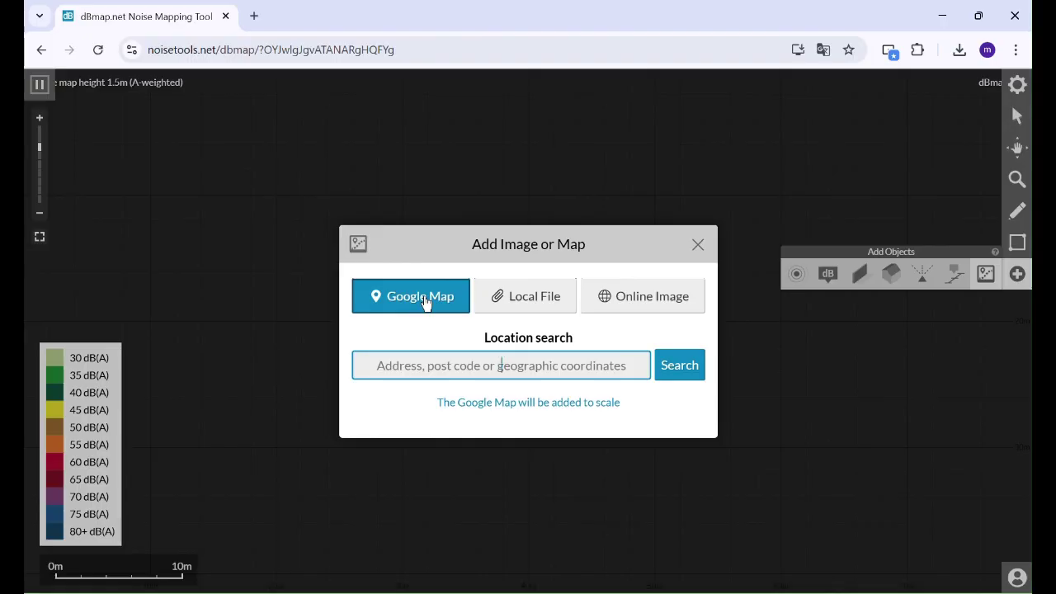
# Step: Search for "google maps" in a new browser tab and open Google Maps
pyautogui.click(254, 18)
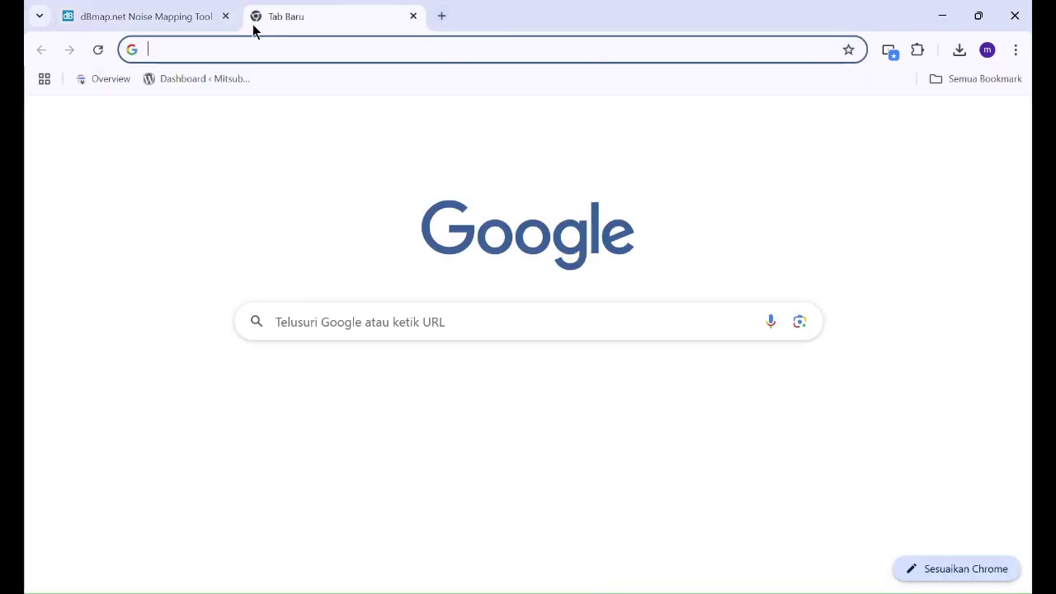
pyautogui.click(336, 51)
pyautogui.write('goo')
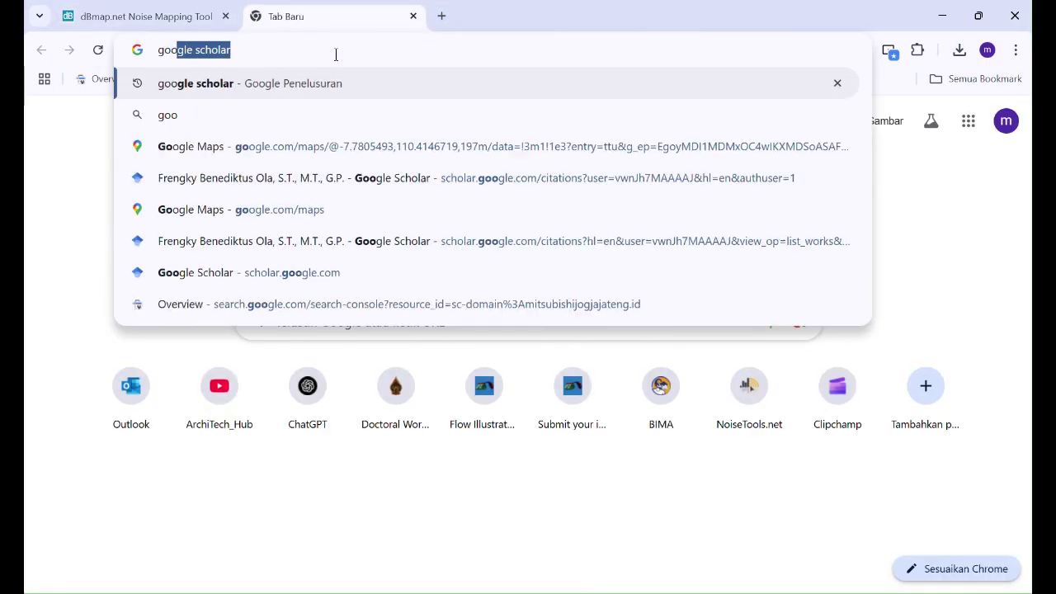
pyautogui.write('gl')
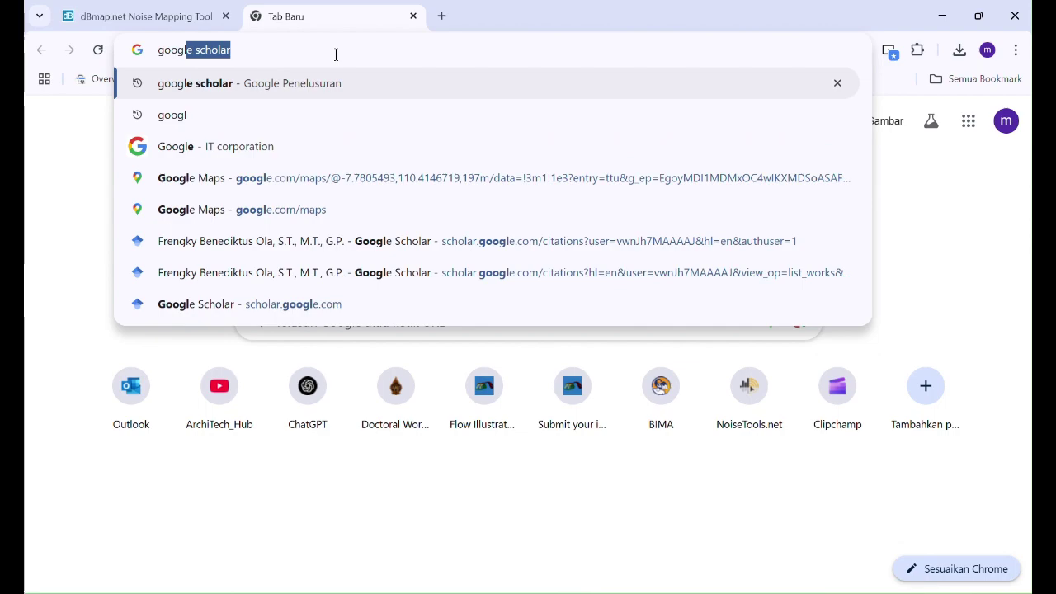
pyautogui.write('e ')
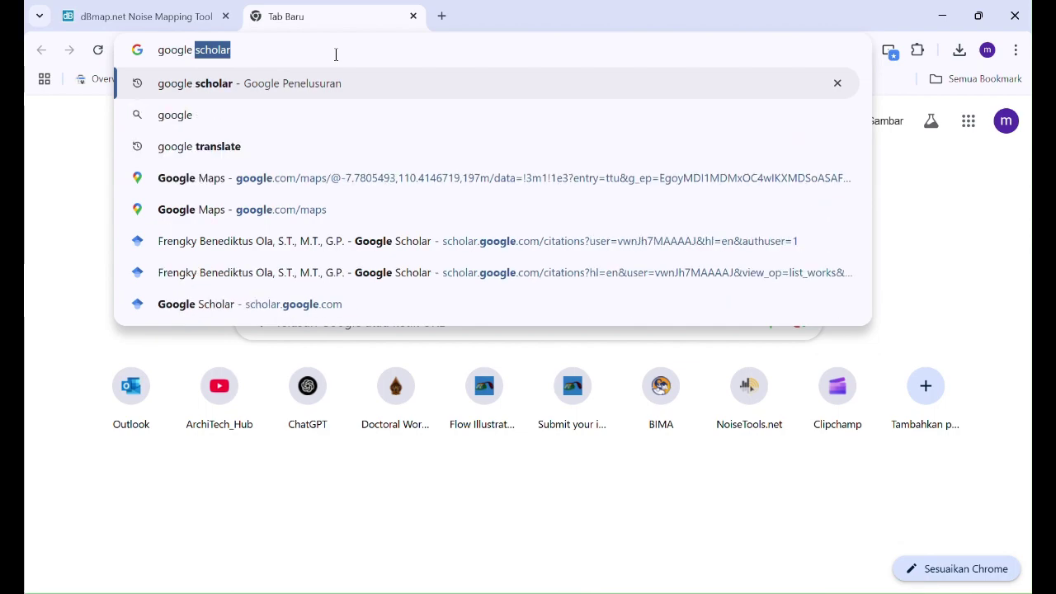
pyautogui.write('maps')
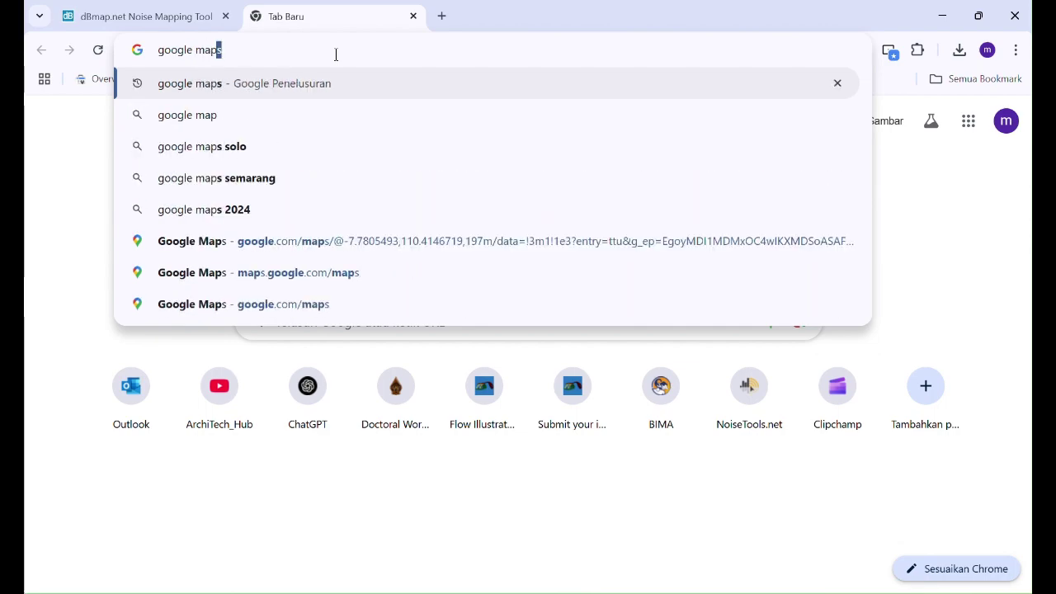
pyautogui.press('Return')
pyautogui.click(124, 242)
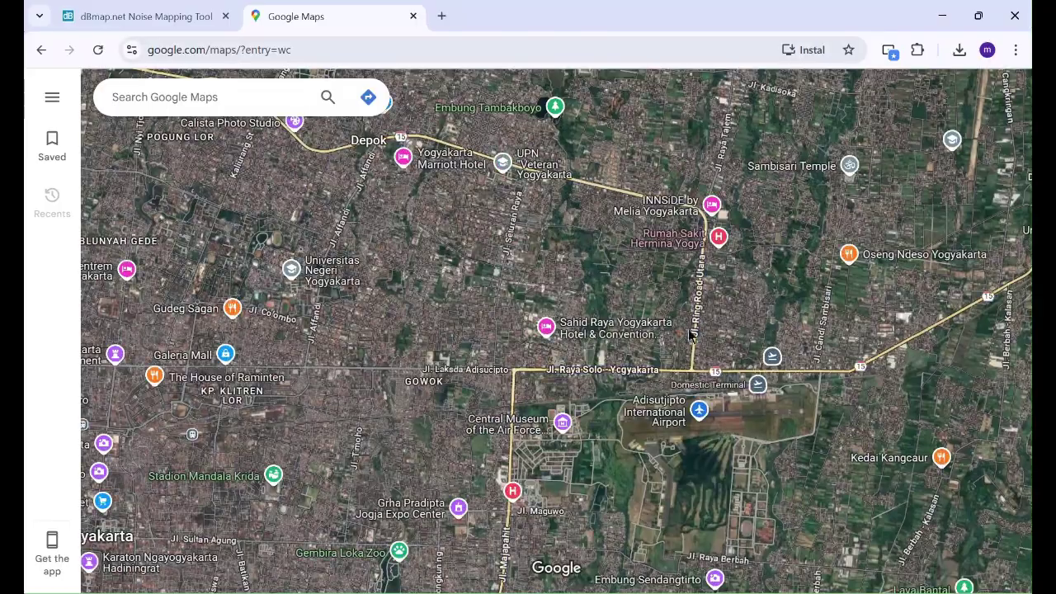
# Step: Look over the satellite imagery of Yogyakarta, from the Adisutjipto airport area to the city centre, for a suitable site
pyautogui.scroll(5, 743, 413)
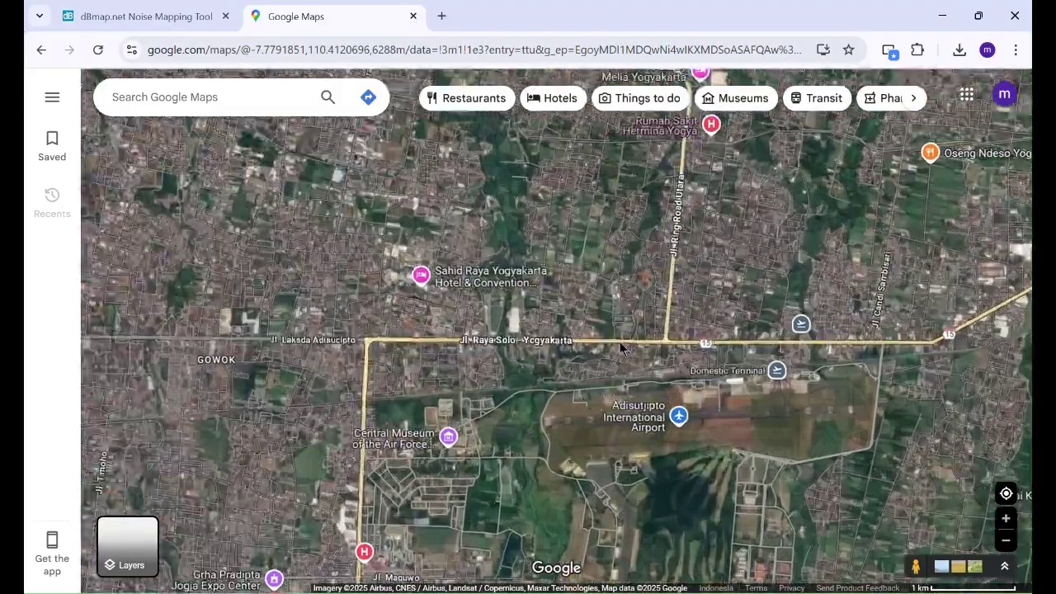
pyautogui.scroll(-2, 743, 318)
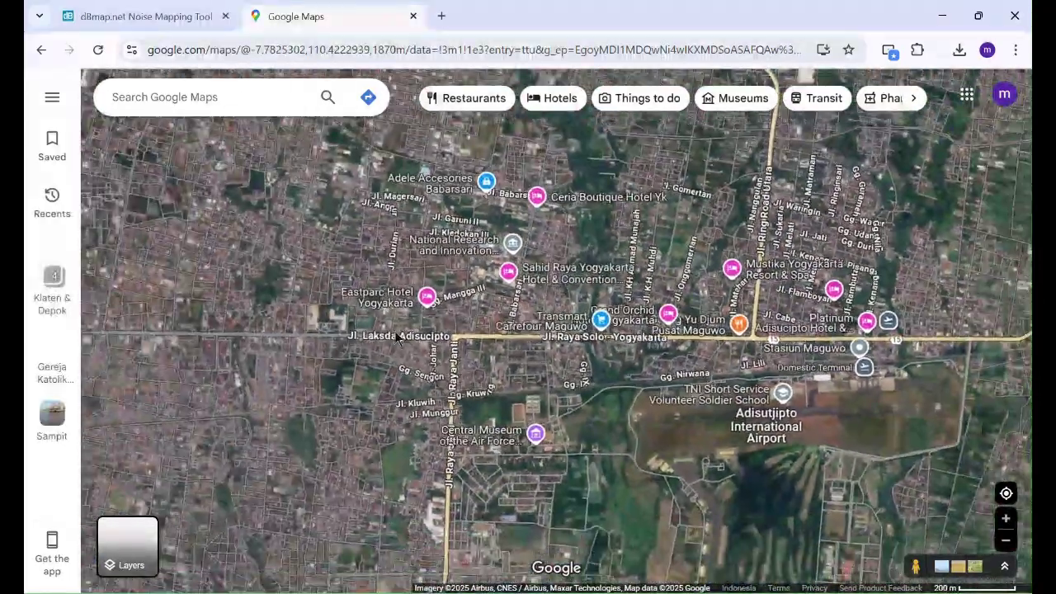
pyautogui.scroll(2, 453, 363)
pyautogui.scroll(-3, 485, 369)
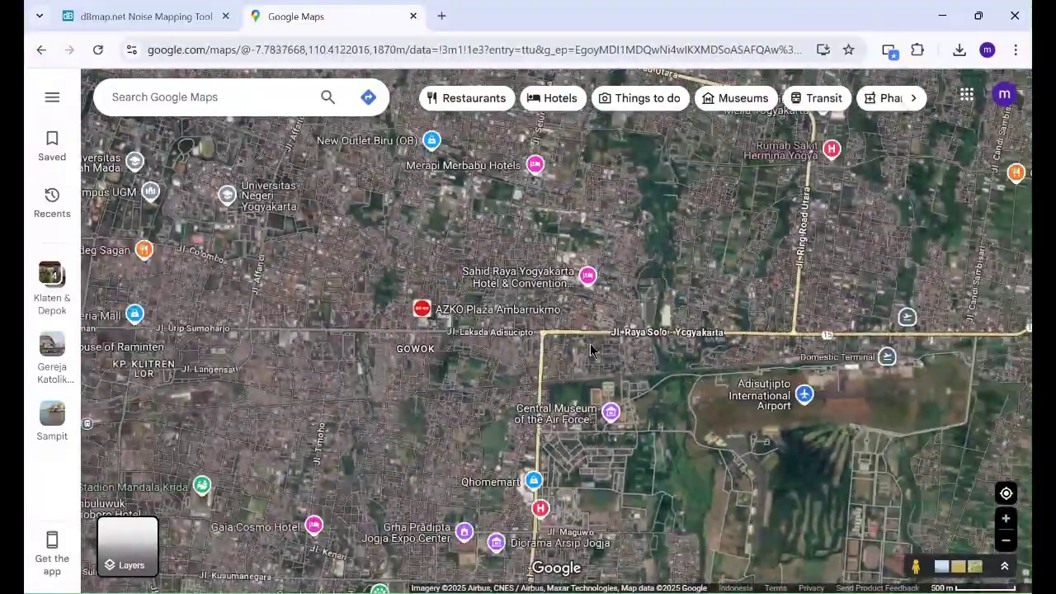
pyautogui.scroll(-3, 455, 330)
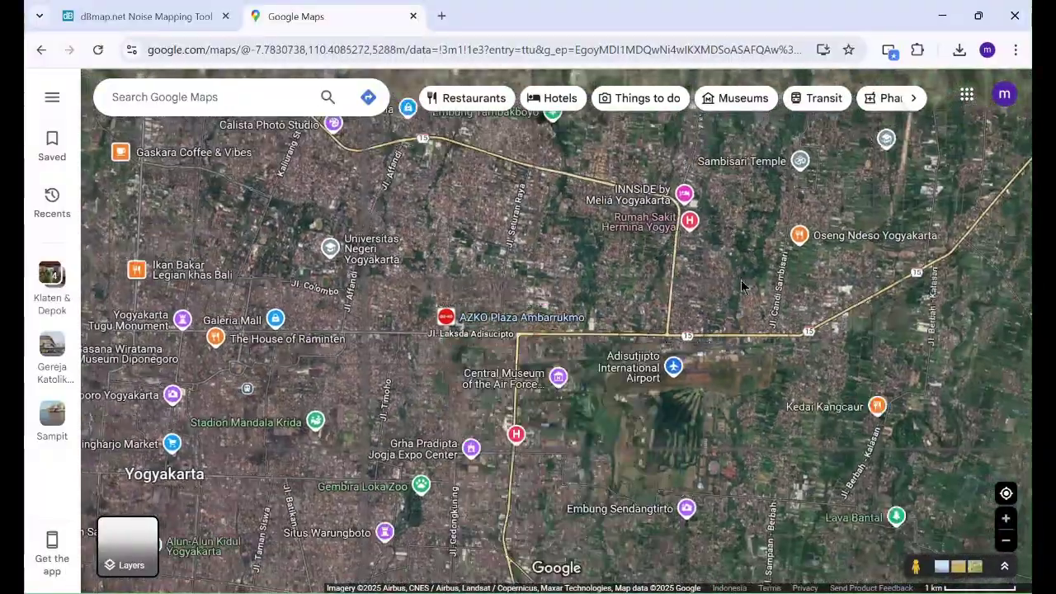
pyautogui.scroll(5, 776, 380)
pyautogui.scroll(4, 821, 322)
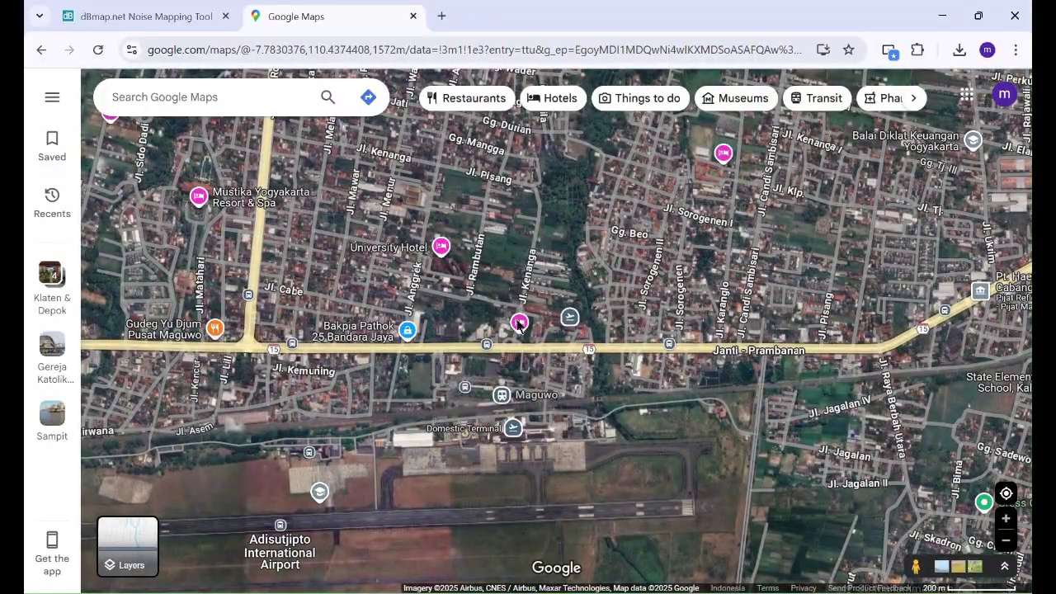
pyautogui.scroll(-3, 707, 293)
pyautogui.scroll(2, 183, 264)
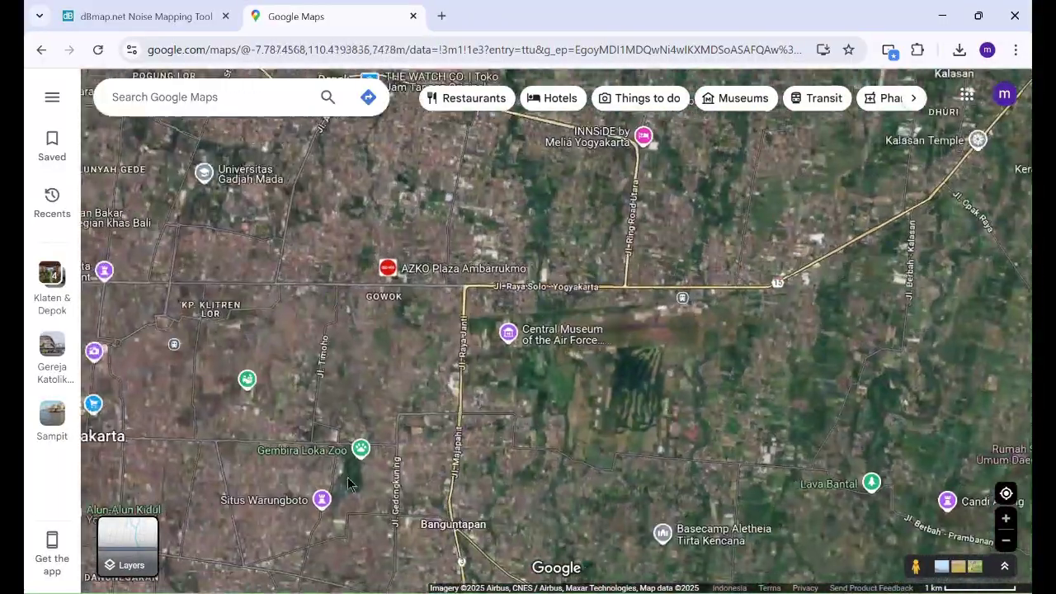
pyautogui.scroll(1, 180, 258)
pyautogui.scroll(-2, 862, 422)
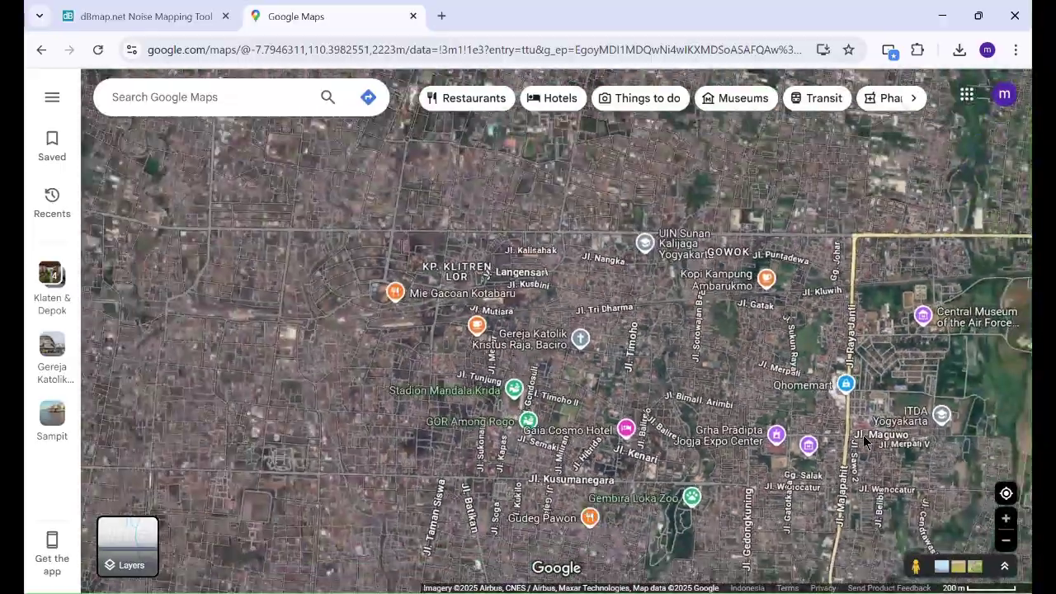
pyautogui.scroll(-1, 751, 399)
pyautogui.scroll(2, 403, 285)
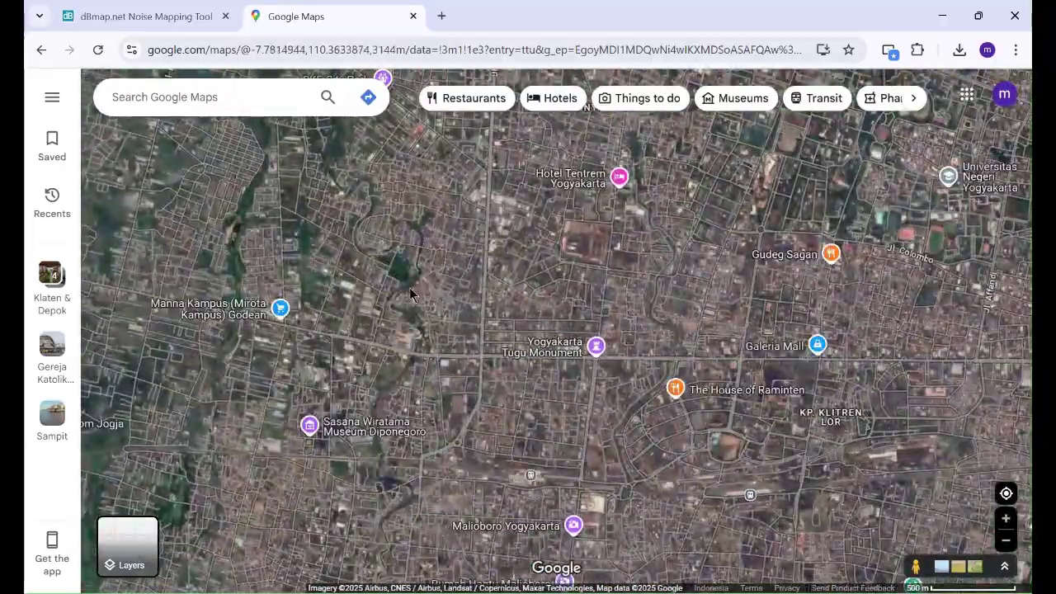
# Step: Locate the vacant overgrown plot between Jl. Jenggotan and The Utara Hotel, just west of Jl. Magelang
pyautogui.scroll(2, 549, 315)
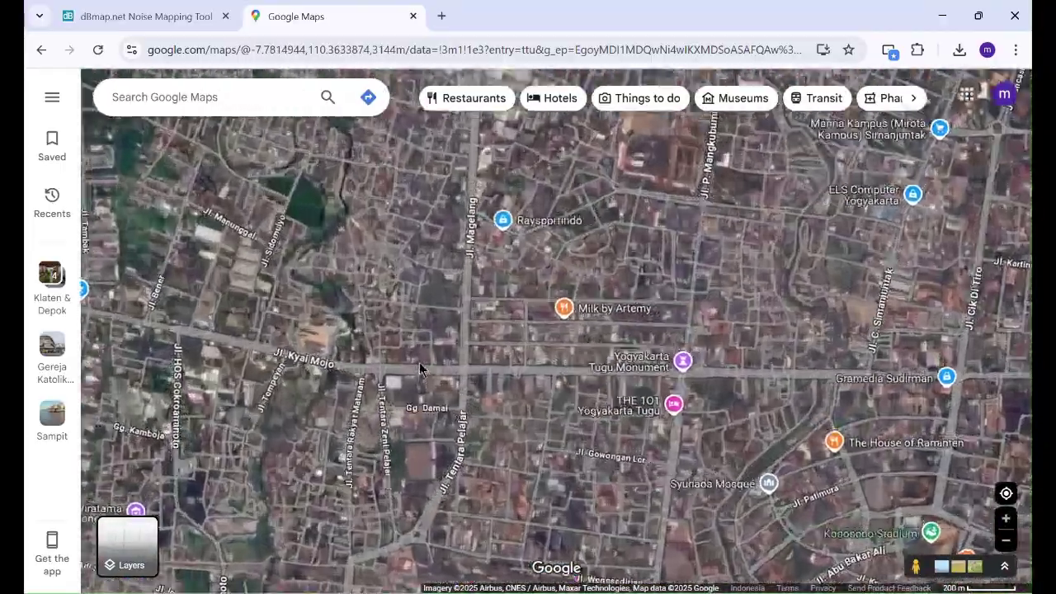
pyautogui.scroll(5, 549, 314)
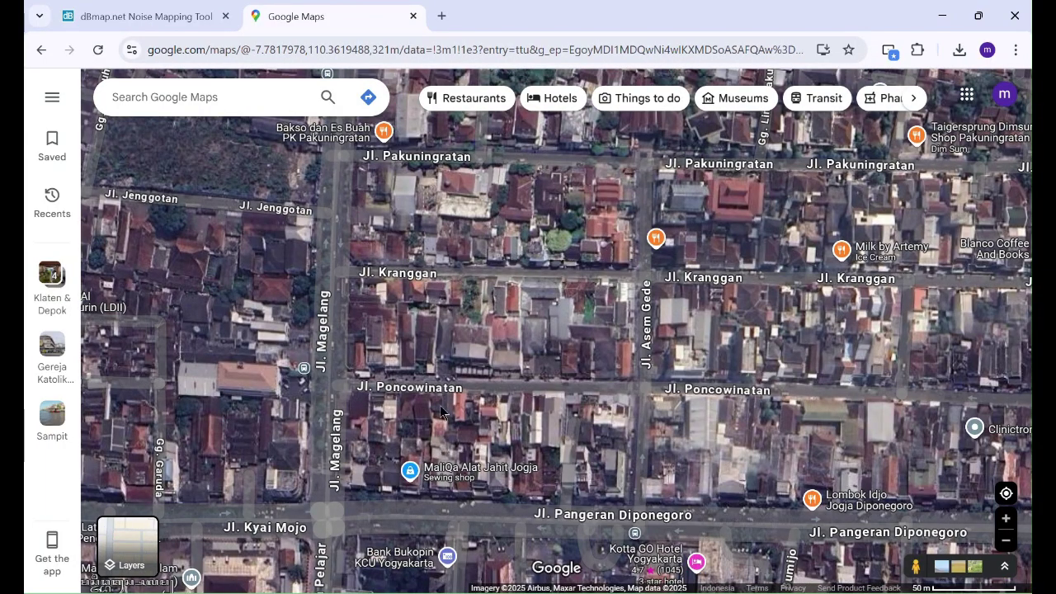
pyautogui.scroll(-1, 439, 408)
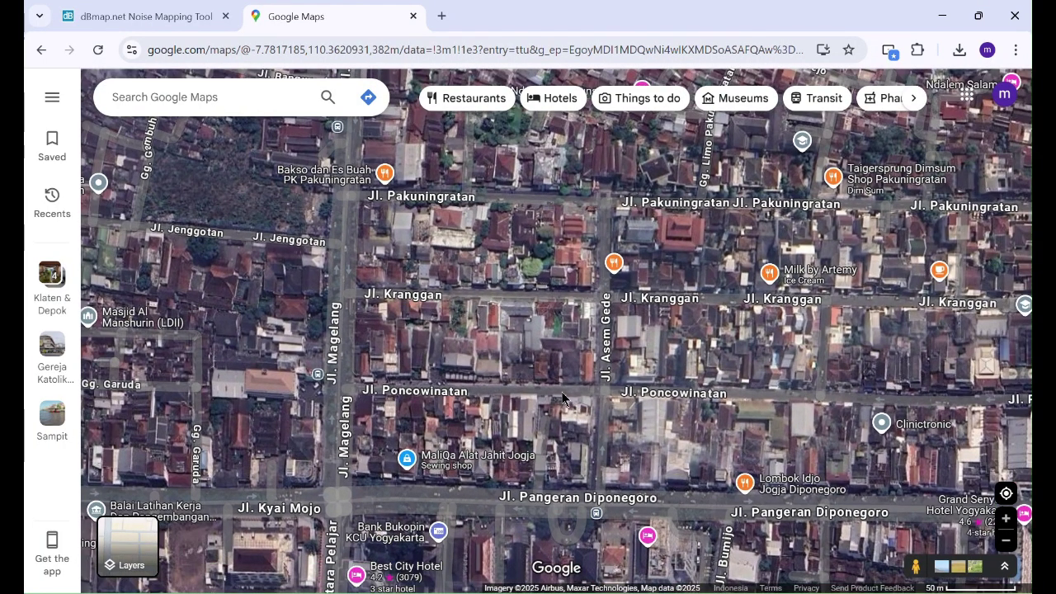
pyautogui.scroll(-3, 495, 379)
pyautogui.scroll(4, 360, 342)
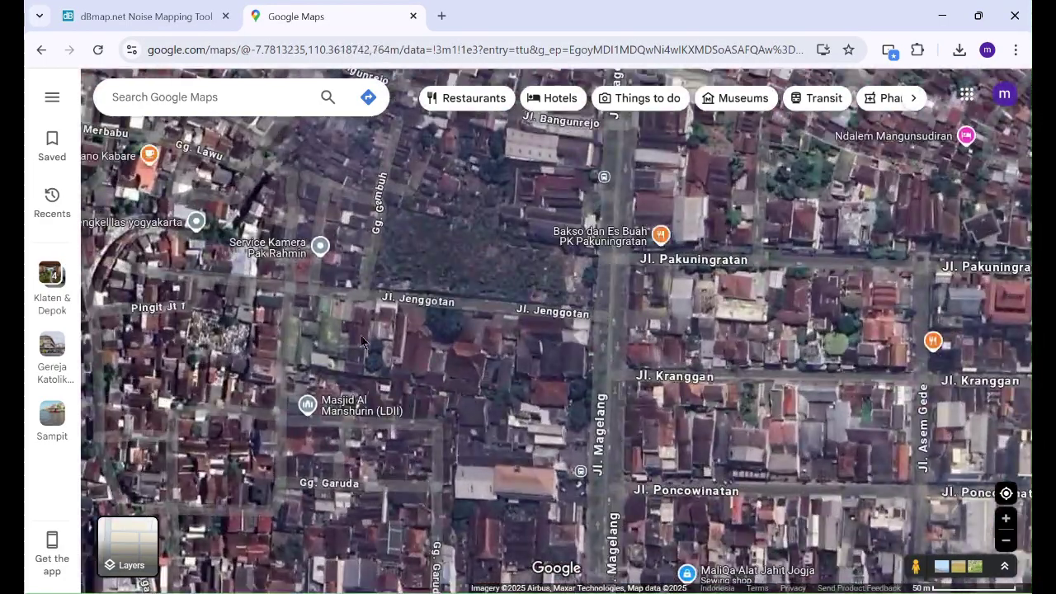
pyautogui.scroll(4, 509, 387)
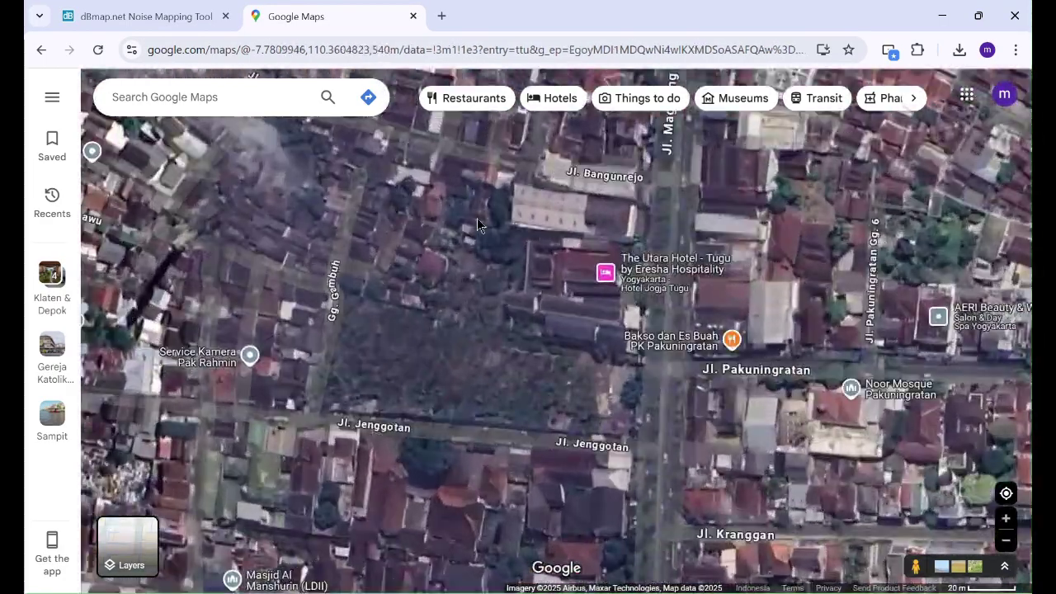
pyautogui.scroll(3, 670, 335)
pyautogui.moveTo(655, 333)
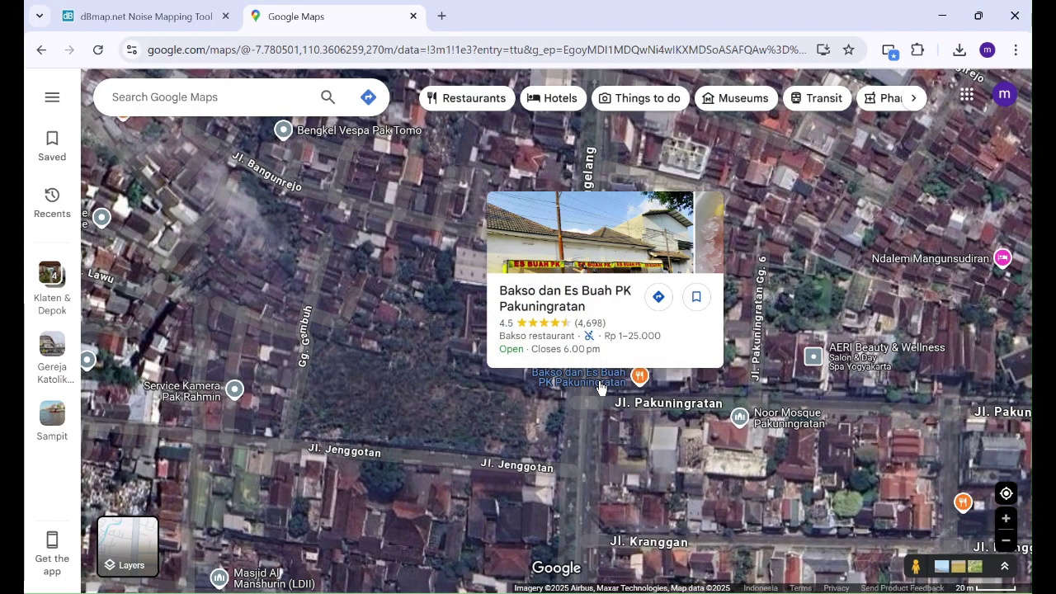
pyautogui.scroll(1, 672, 447)
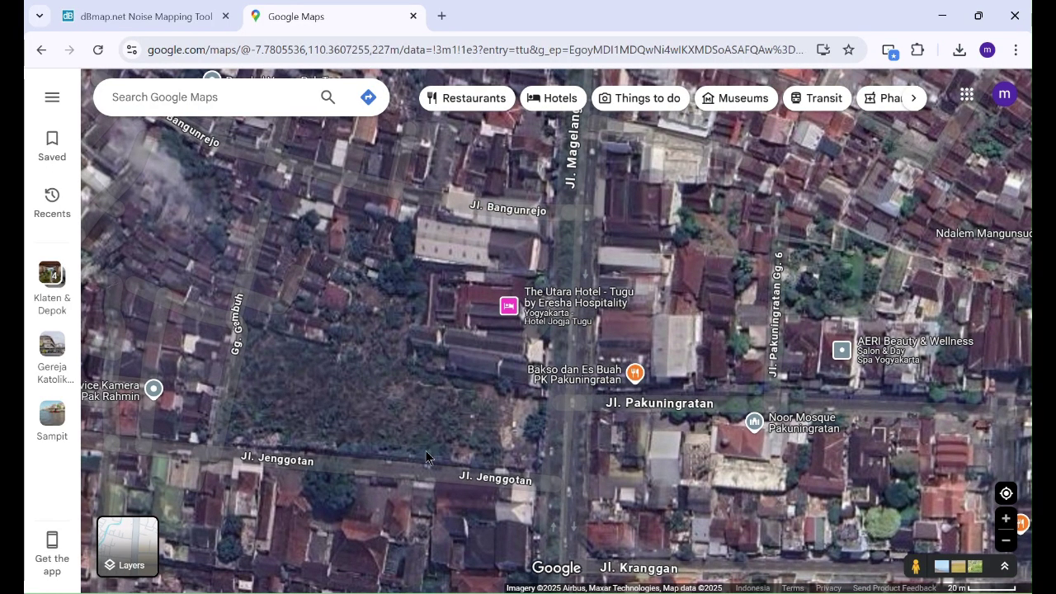
pyautogui.rightClick(421, 412)
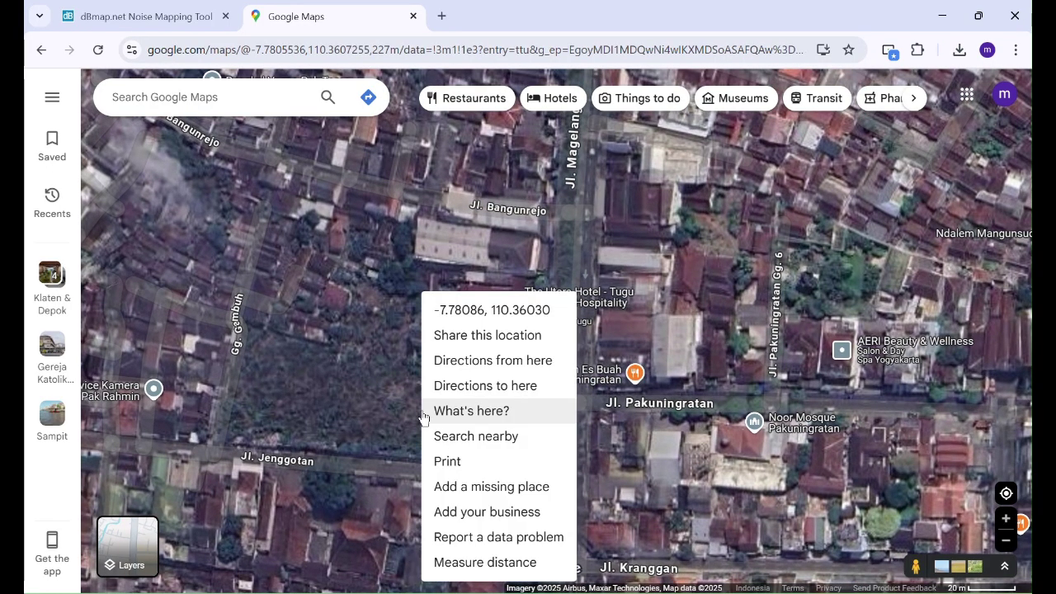
pyautogui.click(380, 404)
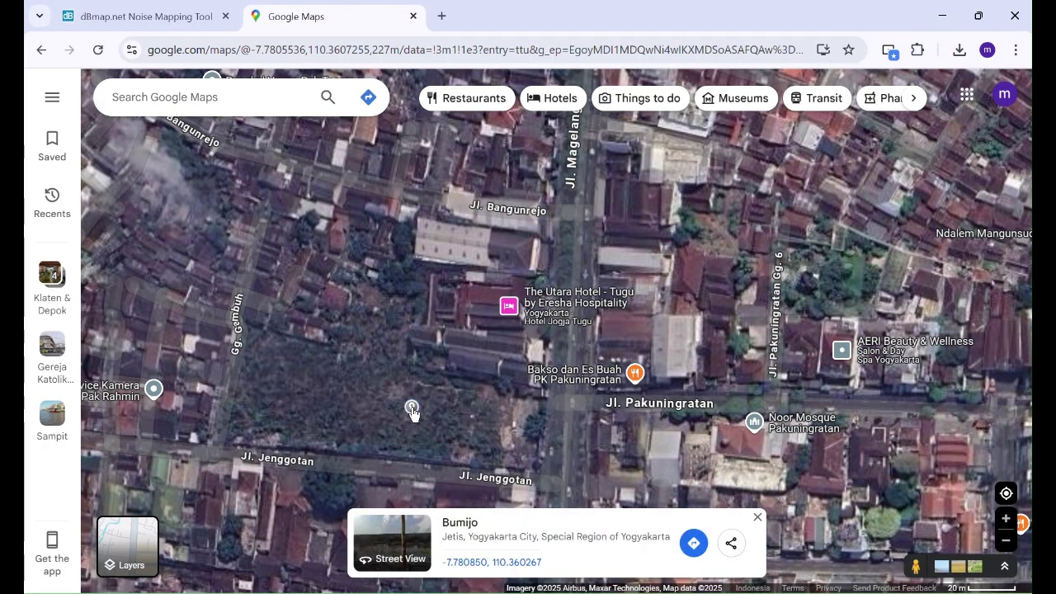
pyautogui.rightClick(491, 565)
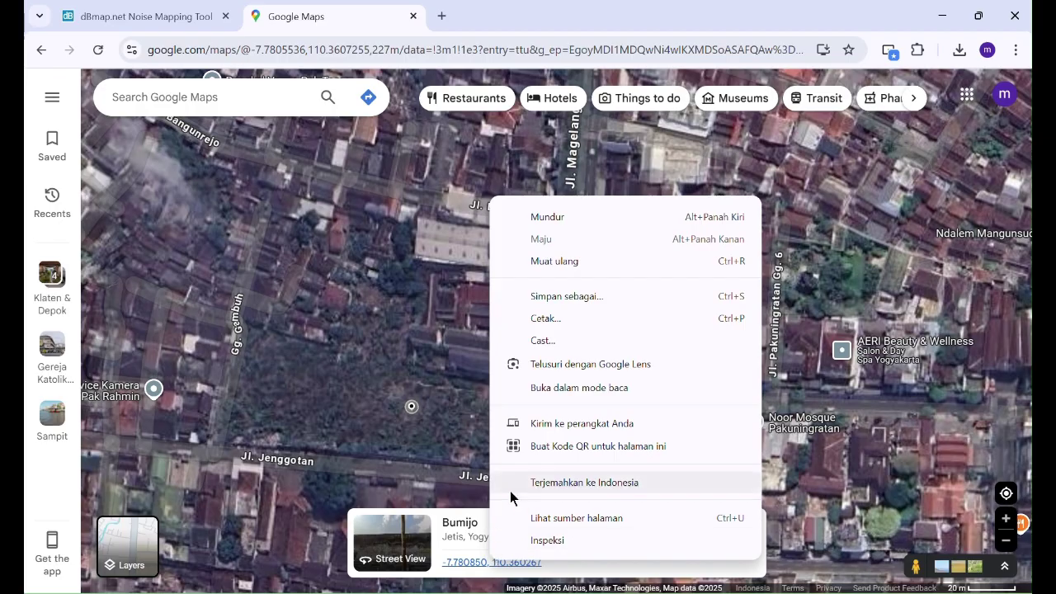
pyautogui.press('Escape')
# Step: Copy the vacant plot's coordinates and search for -7.780843727866542, 110.36013056030438 as the Google Map location in dBmap.net
pyautogui.rightClick(378, 293)
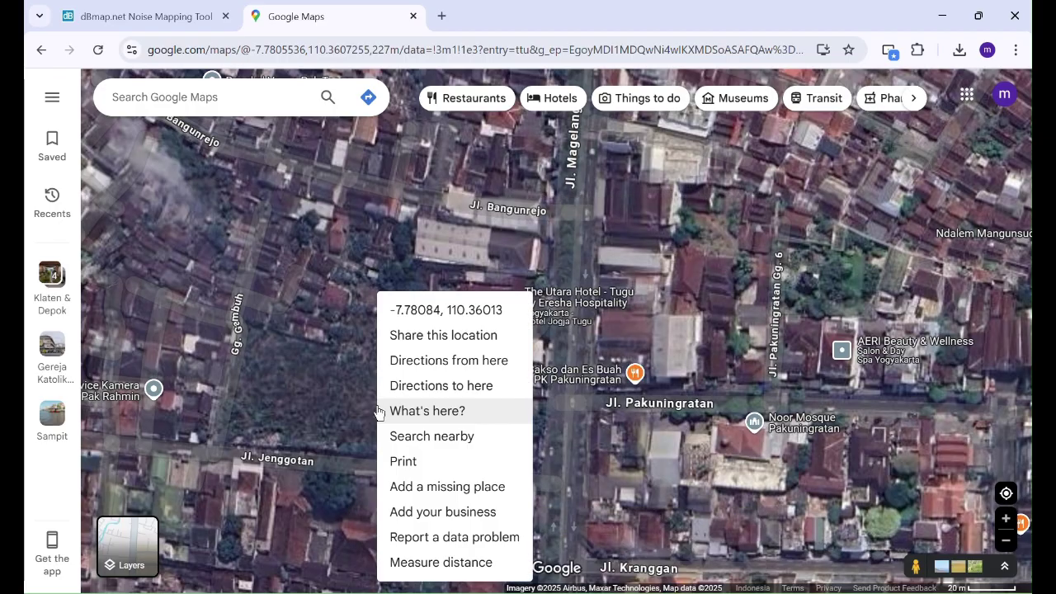
pyautogui.click(439, 310)
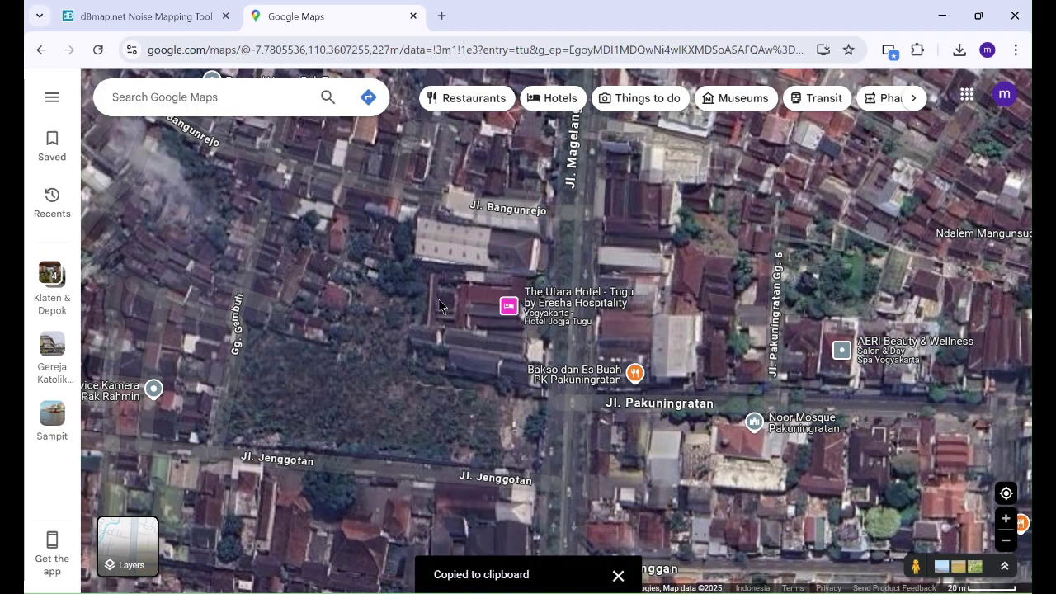
pyautogui.click(111, 17)
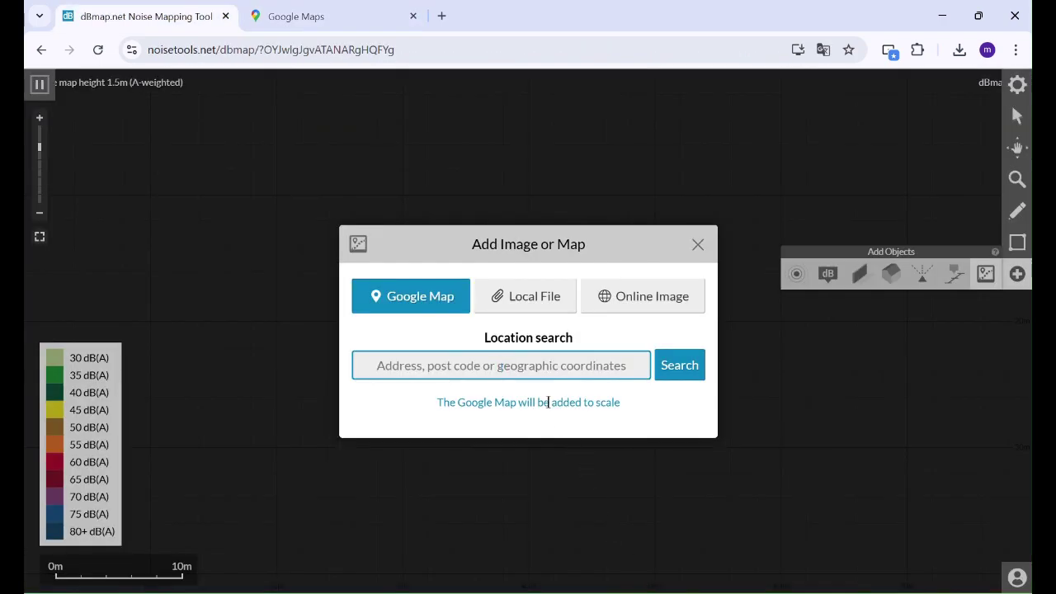
pyautogui.click(546, 372)
pyautogui.hotkey('ctrl', 'v')
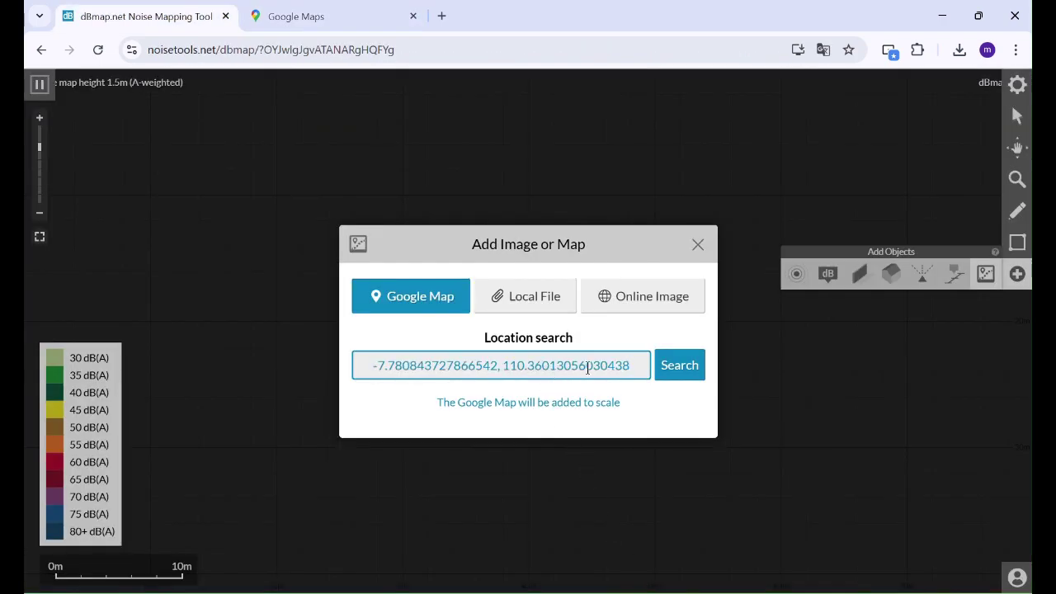
pyautogui.click(679, 376)
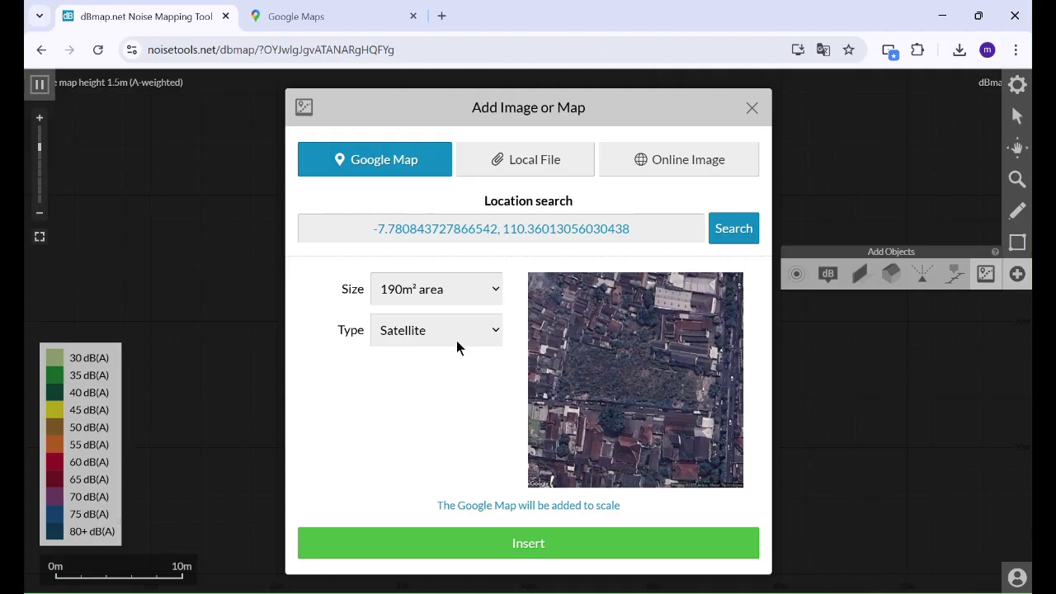
# Step: Insert the Google Map of the plot with the 190m² area size and the Satellite type
pyautogui.click(487, 298)
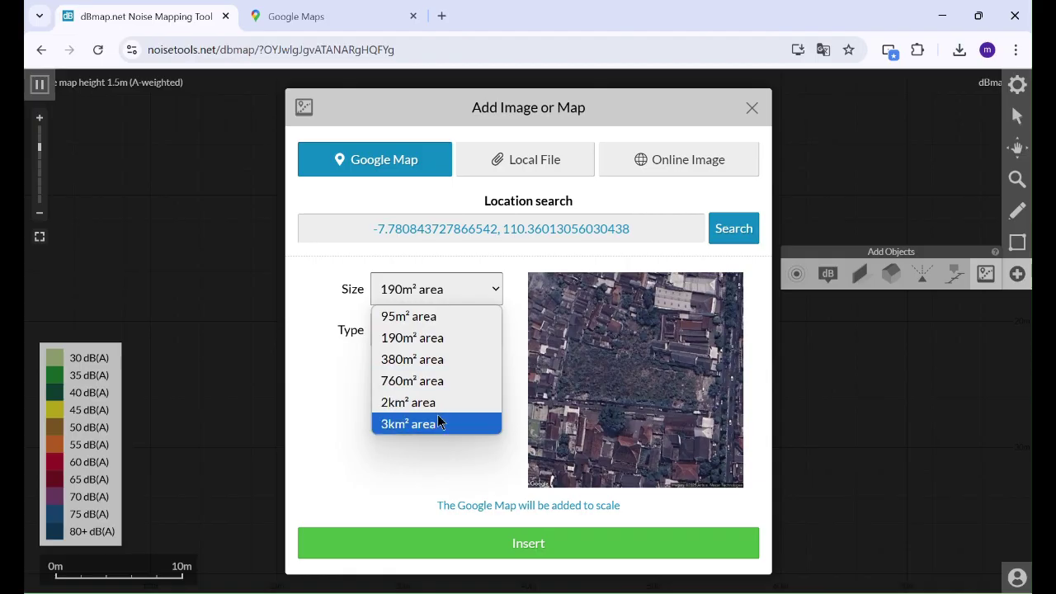
pyautogui.click(382, 458)
pyautogui.click(464, 293)
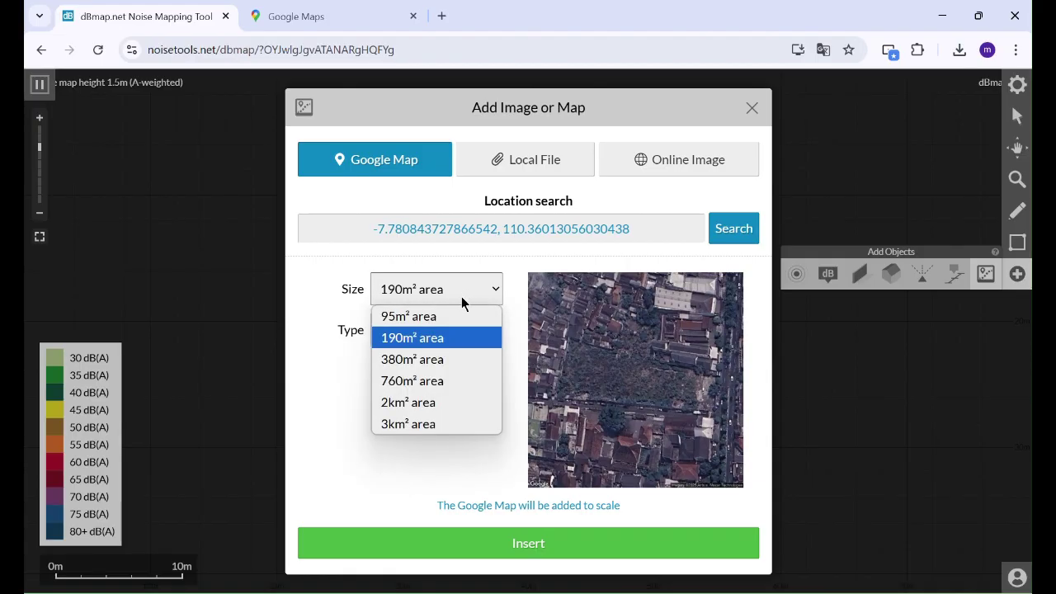
pyautogui.click(444, 337)
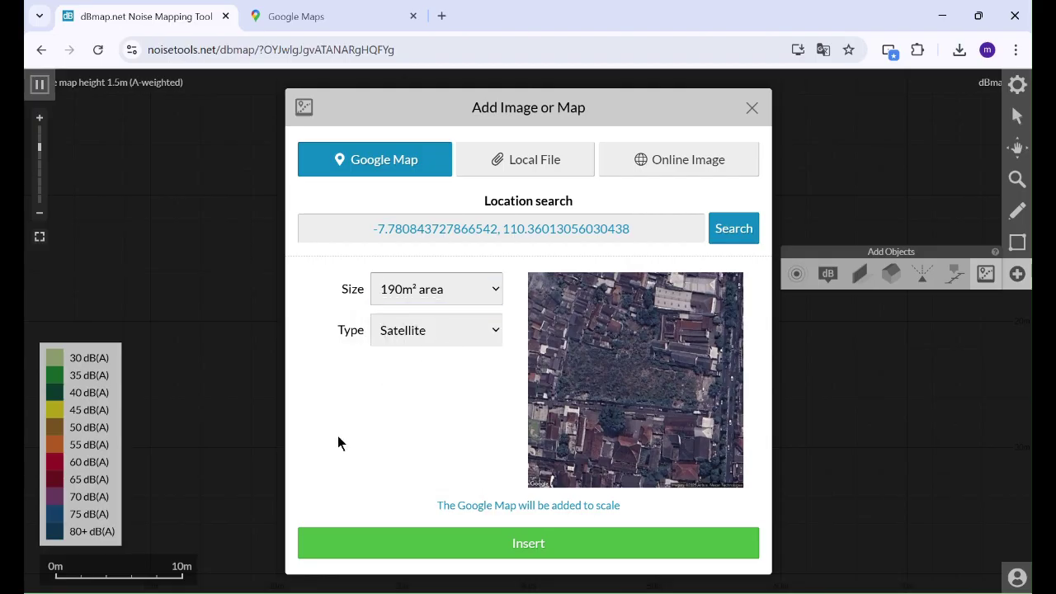
pyautogui.click(425, 333)
pyautogui.click(426, 333)
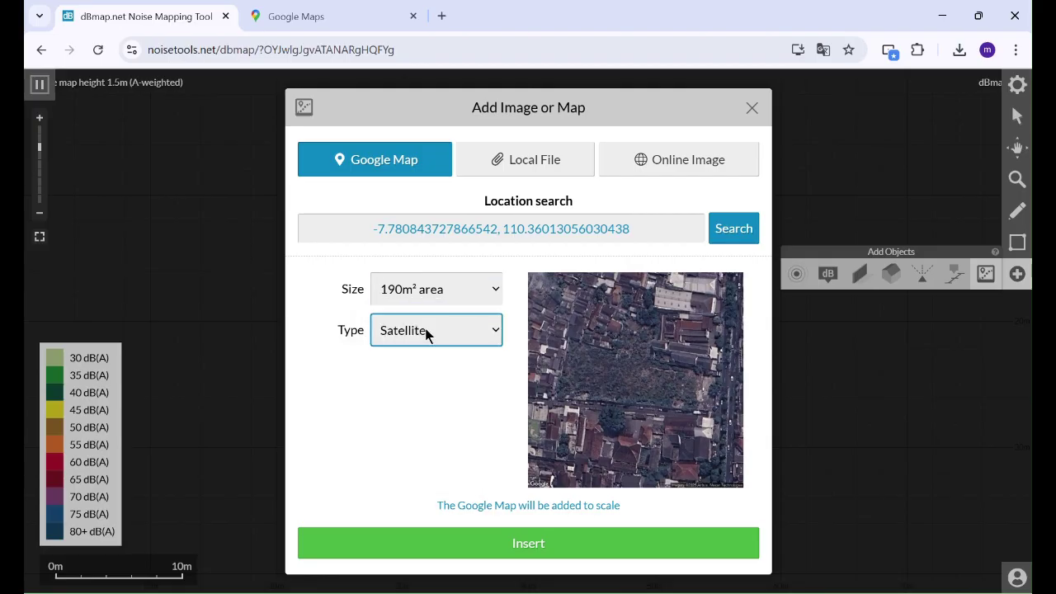
pyautogui.click(426, 333)
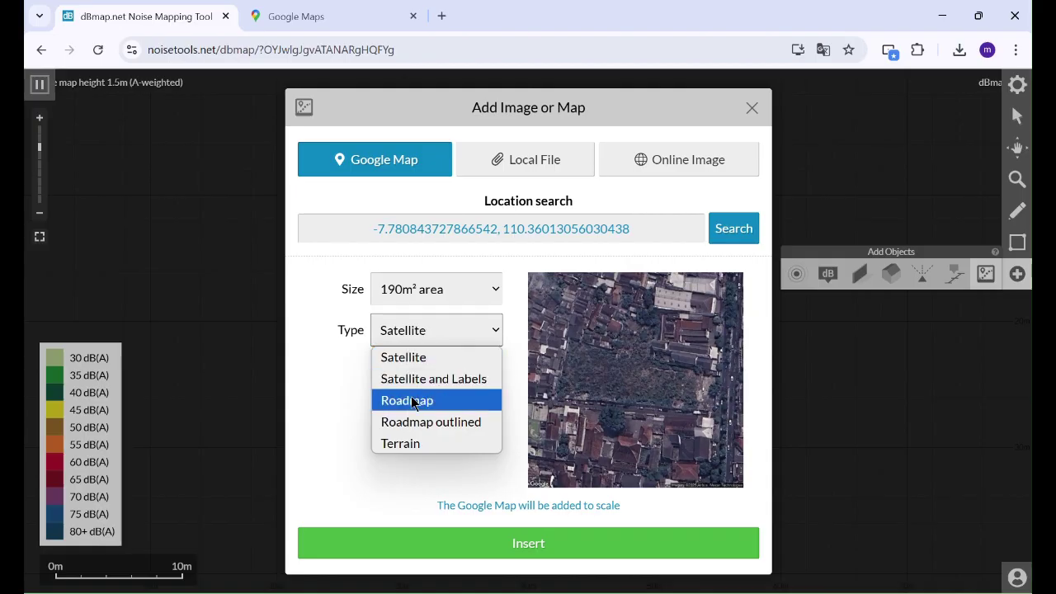
pyautogui.click(306, 450)
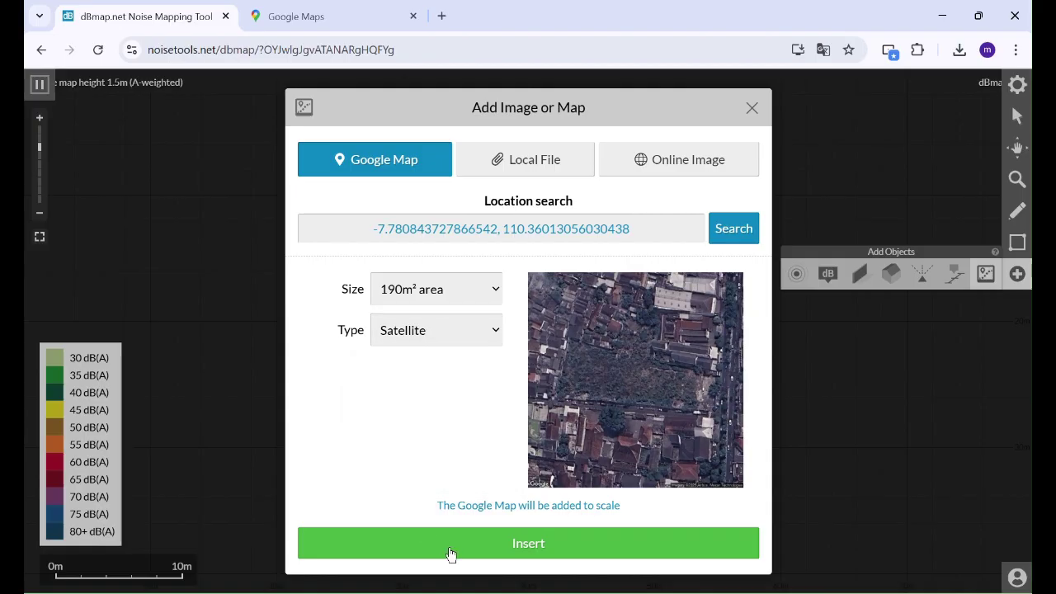
pyautogui.click(511, 551)
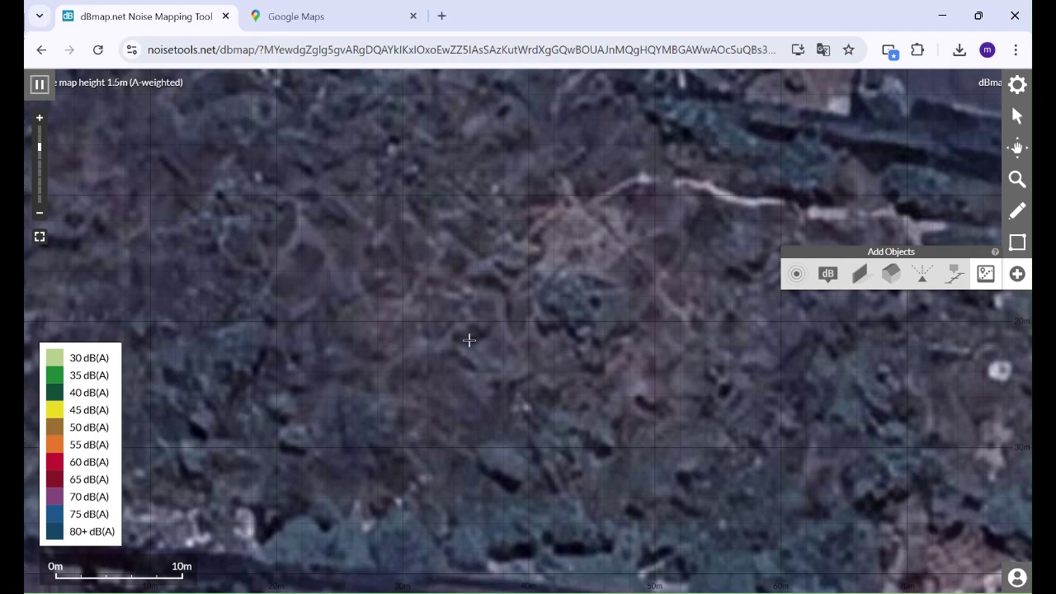
# Step: Examine the inserted satellite map's extent, the vacant plot and the surrounding roads and buildings
pyautogui.scroll(-2, 486, 353)
pyautogui.scroll(-2, 490, 355)
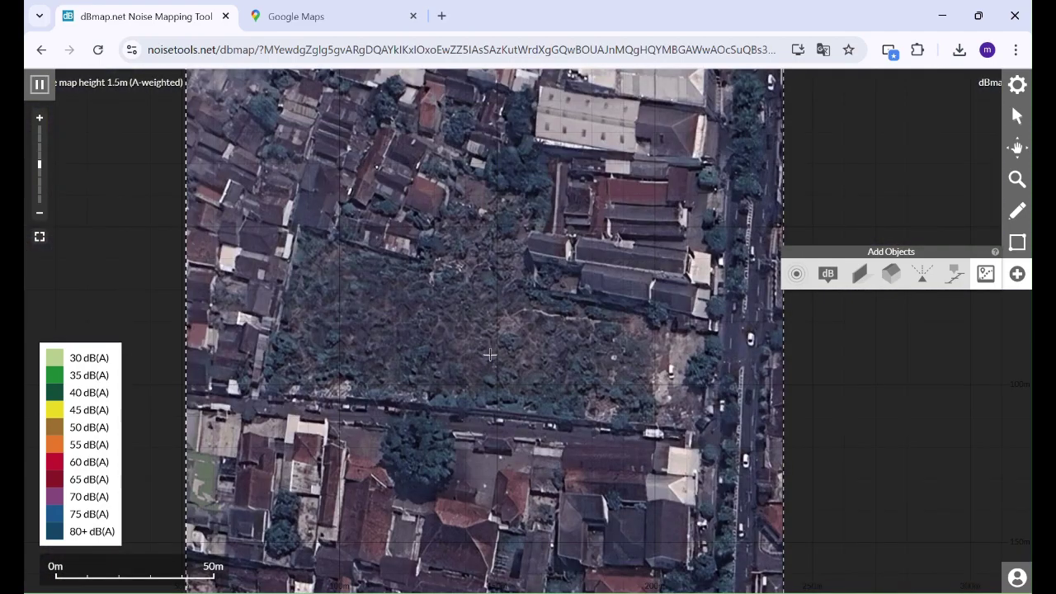
pyautogui.scroll(-2, 490, 354)
pyautogui.scroll(4, 382, 329)
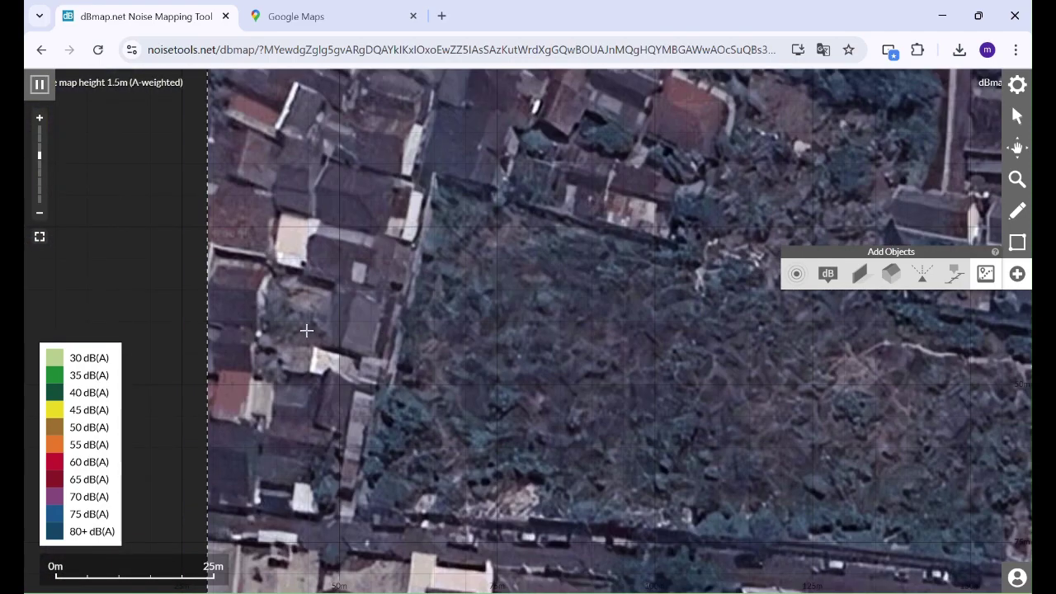
pyautogui.scroll(-2, 306, 330)
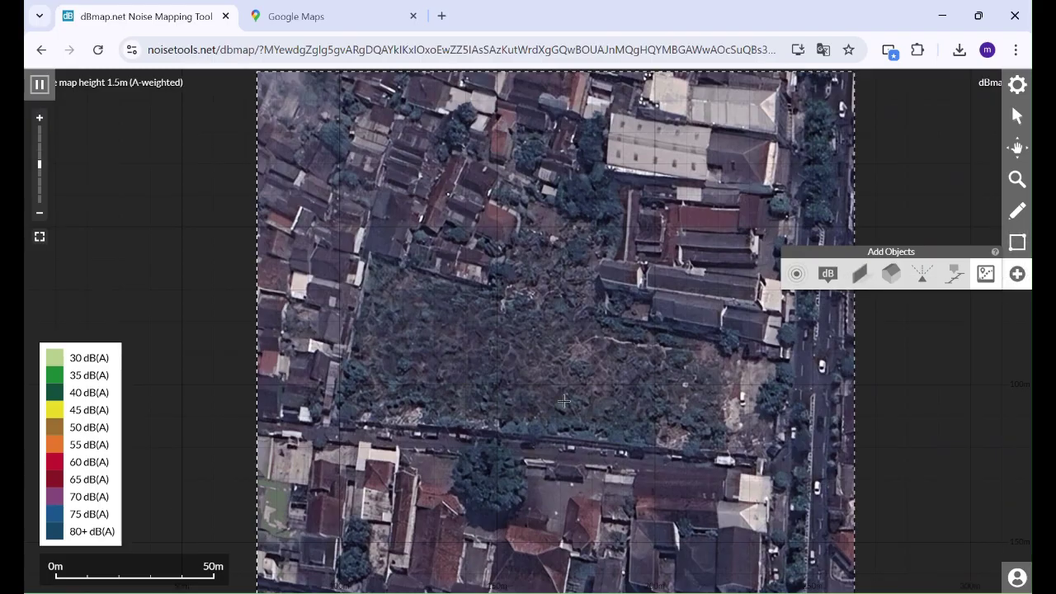
pyautogui.scroll(-2, 319, 370)
pyautogui.scroll(2, 497, 372)
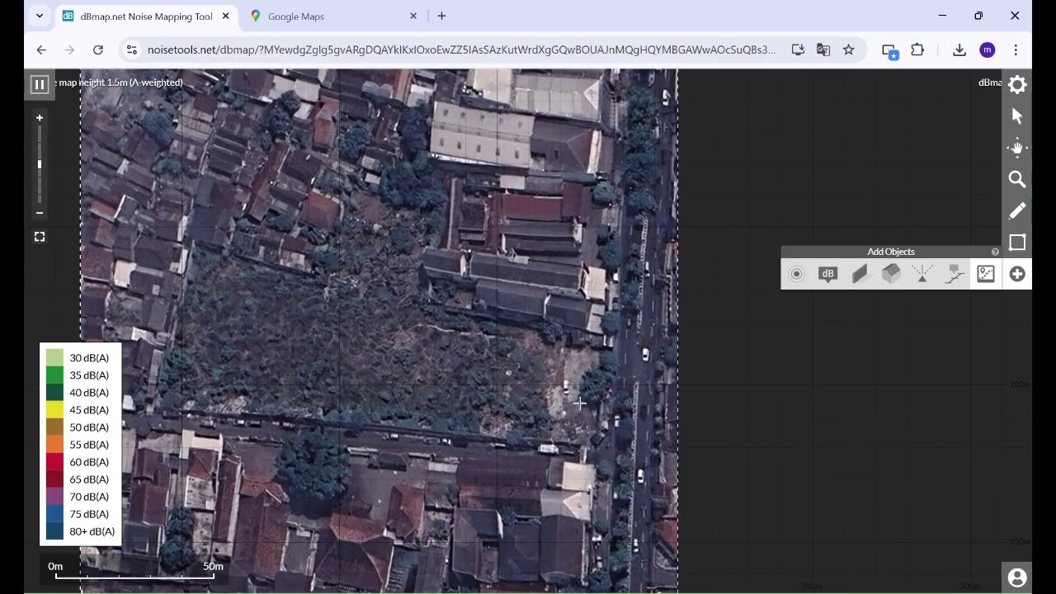
pyautogui.scroll(-2, 579, 403)
pyautogui.scroll(2, 523, 401)
pyautogui.scroll(2, 528, 399)
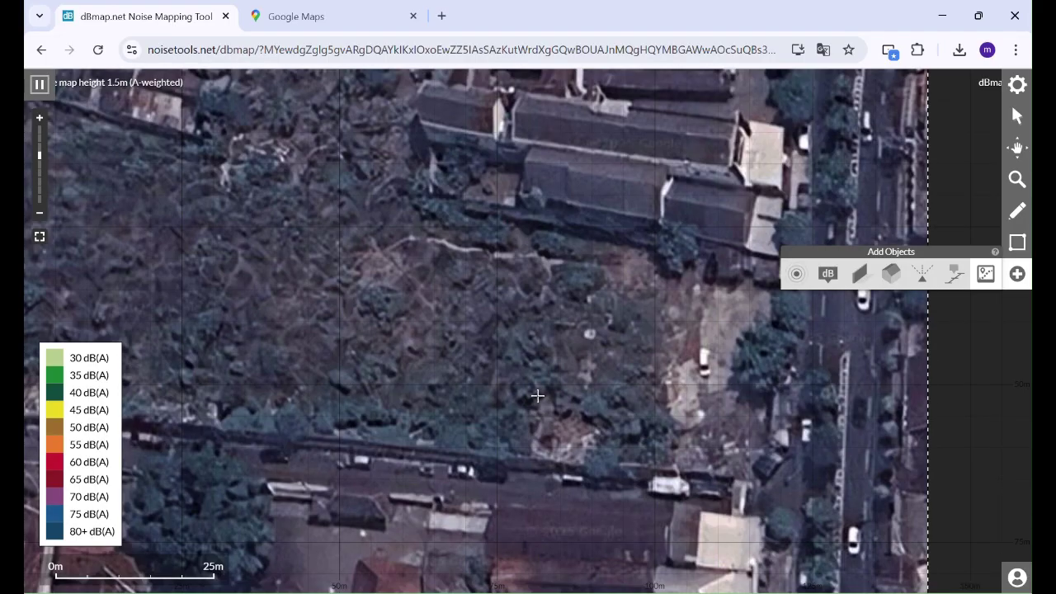
# Step: Delete the 190m² Google Map from the noise map and confirm the deletion
pyautogui.scroll(-2, 538, 394)
pyautogui.scroll(-2, 544, 375)
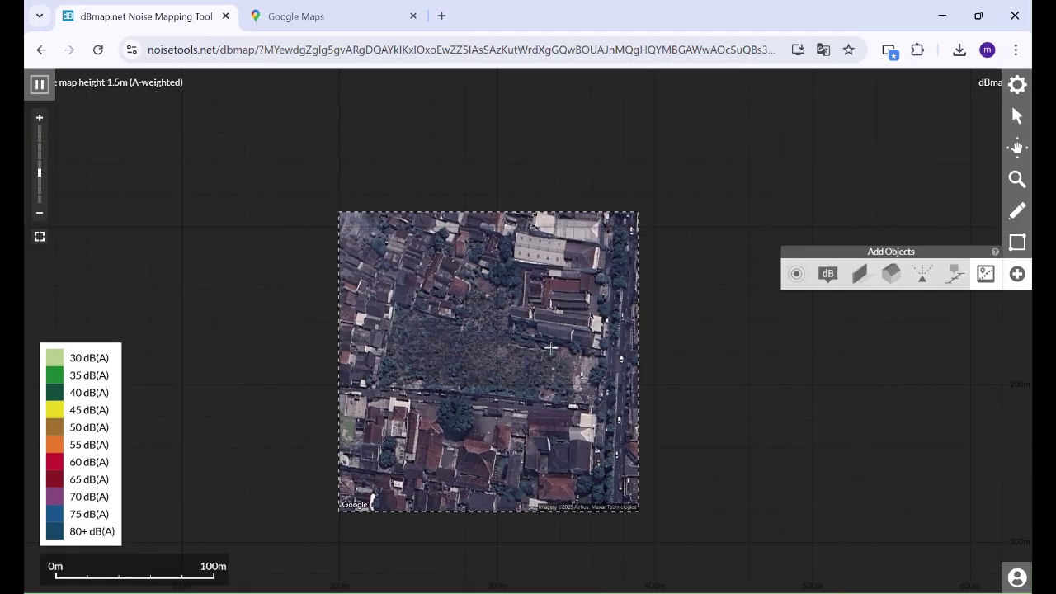
pyautogui.press('Escape')
pyautogui.click(494, 305)
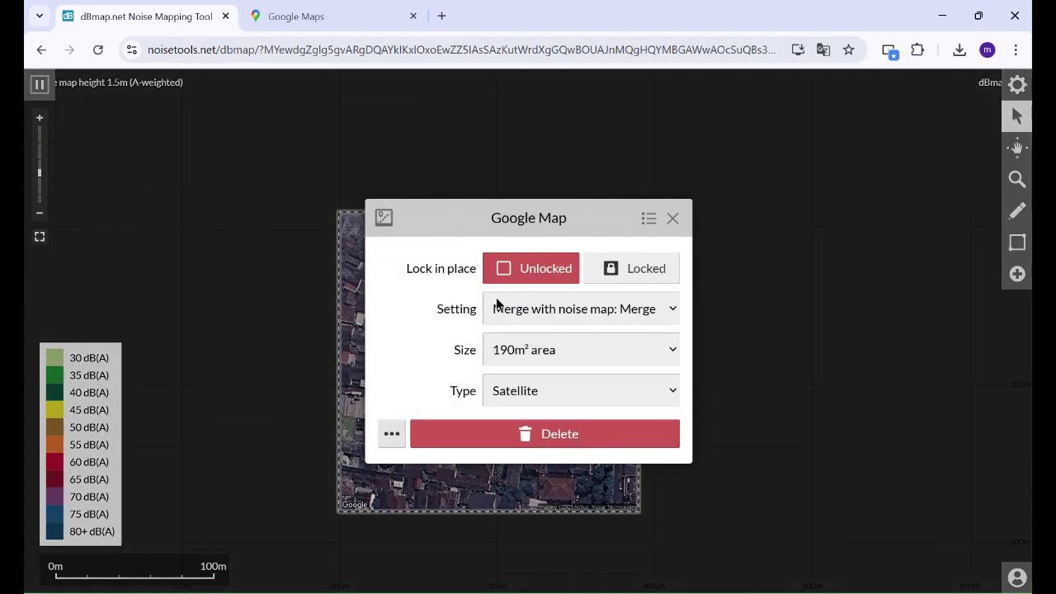
pyautogui.click(528, 433)
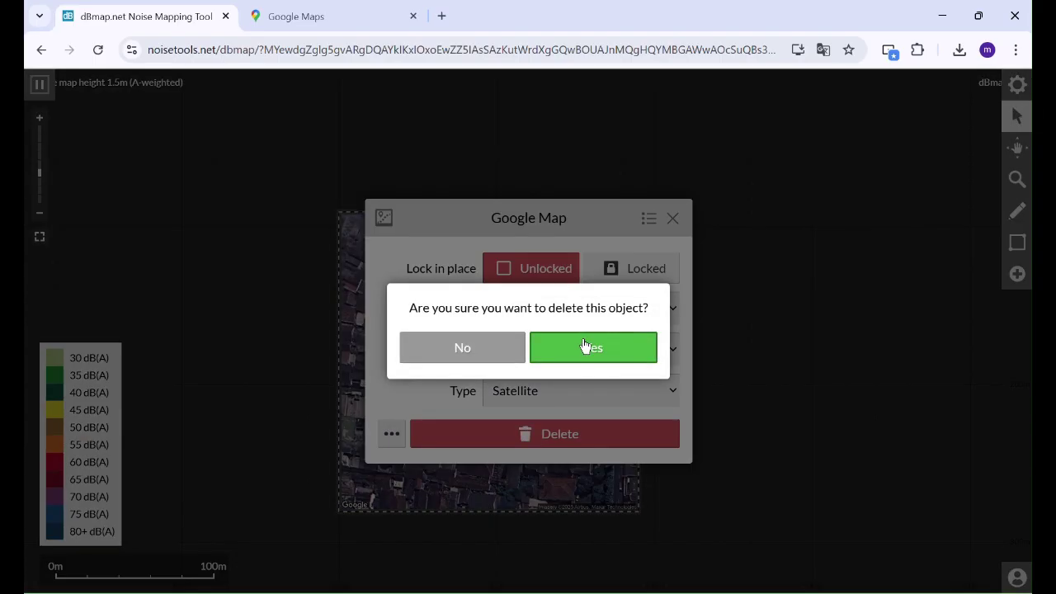
pyautogui.click(584, 347)
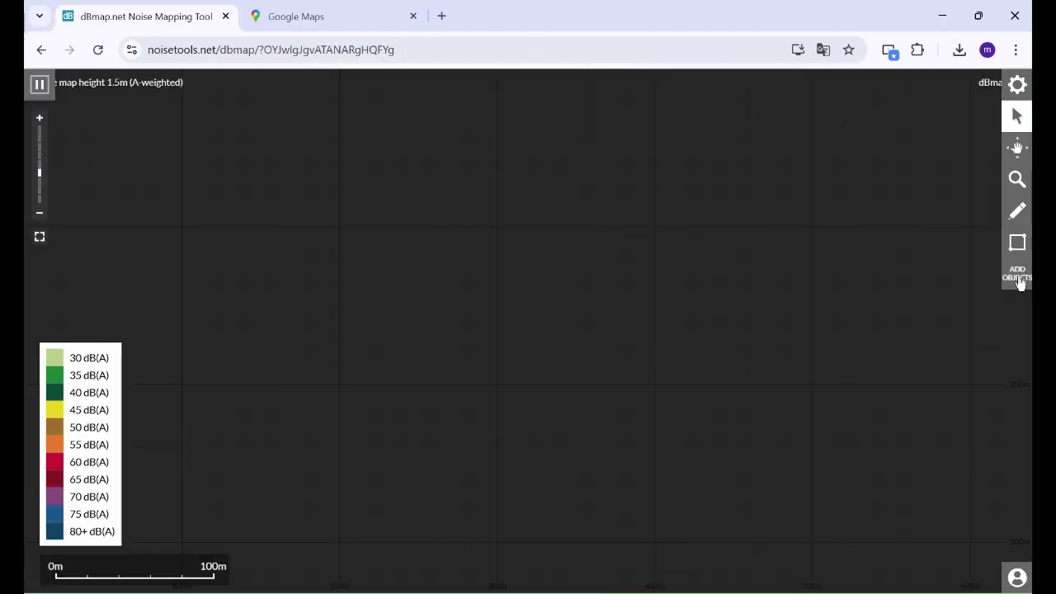
# Step: Check the plot's surroundings in Google Maps and search for -7.780843727866542, 110.36013056030438 as the new Google Map location in dBmap.net
pyautogui.click(1020, 277)
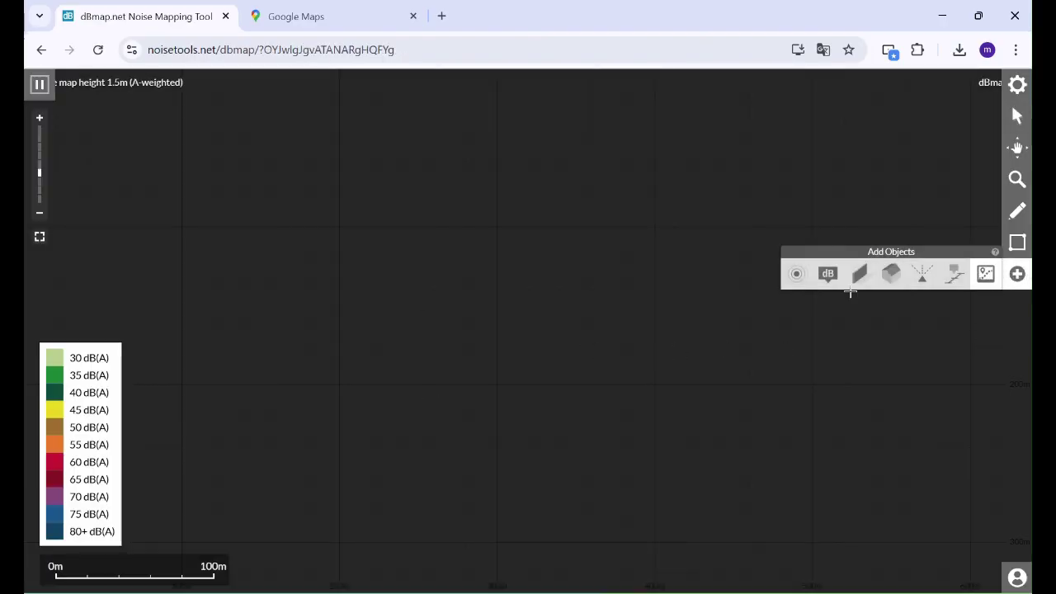
pyautogui.click(323, 23)
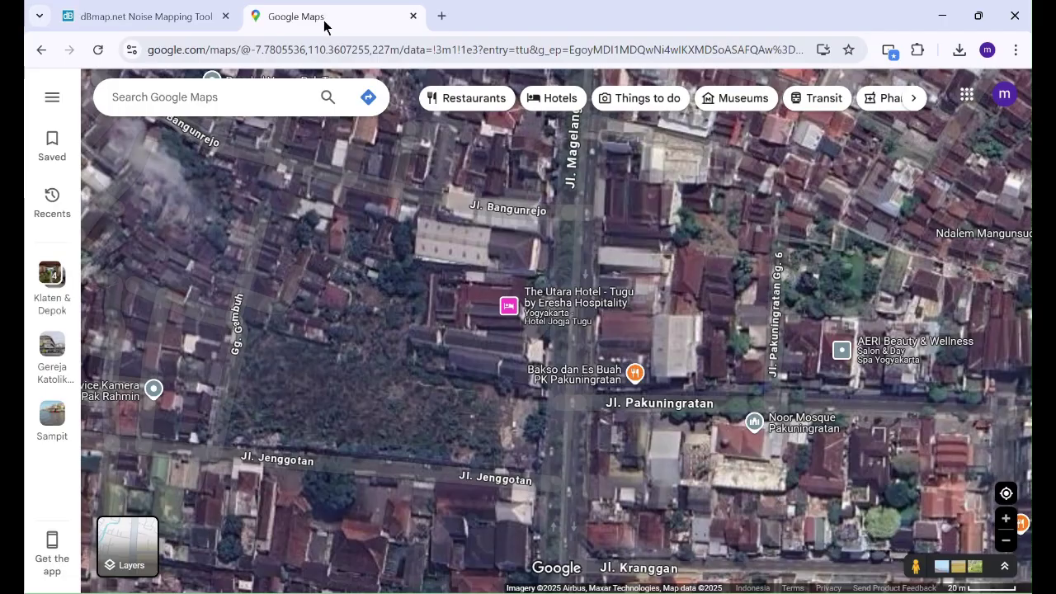
pyautogui.scroll(-3, 248, 337)
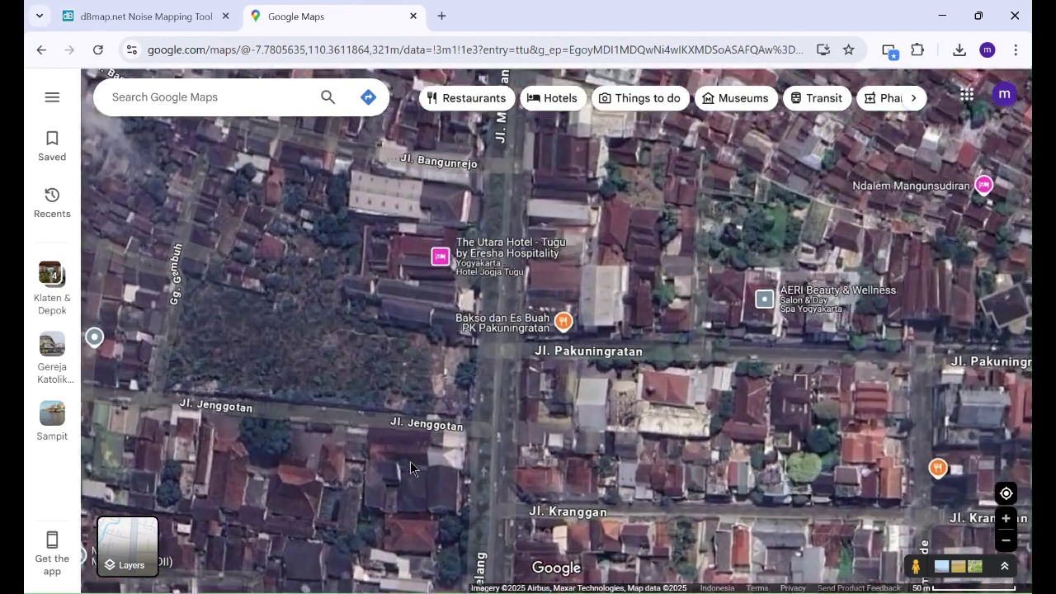
pyautogui.scroll(2, 441, 425)
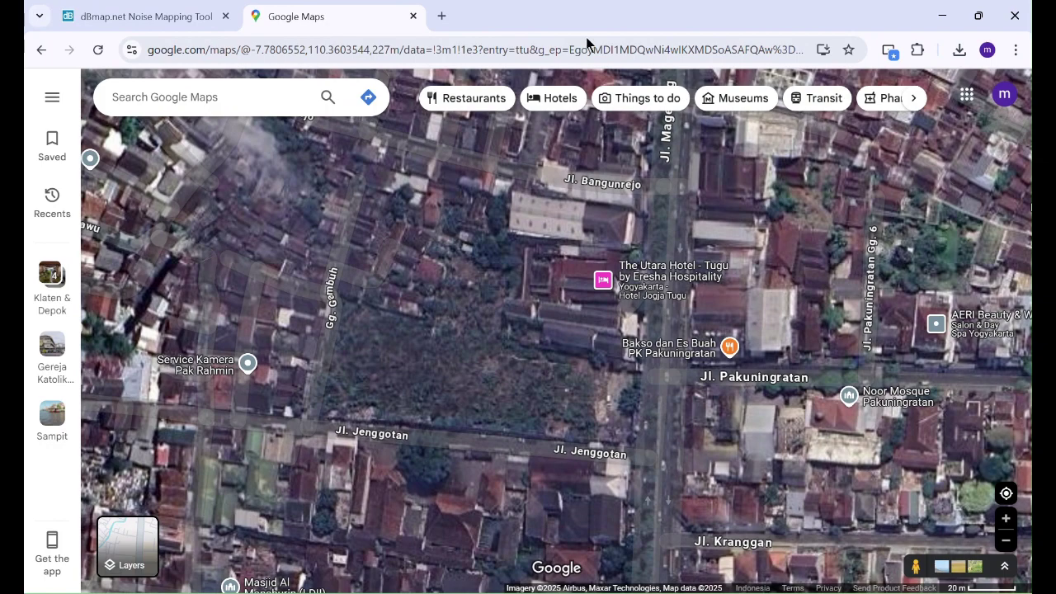
pyautogui.click(151, 19)
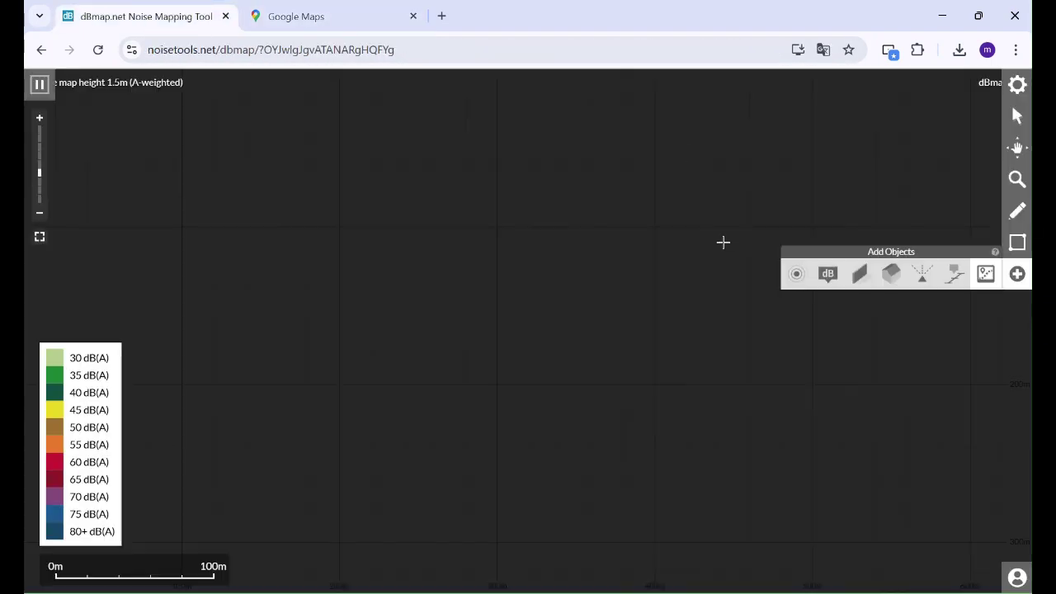
pyautogui.click(985, 279)
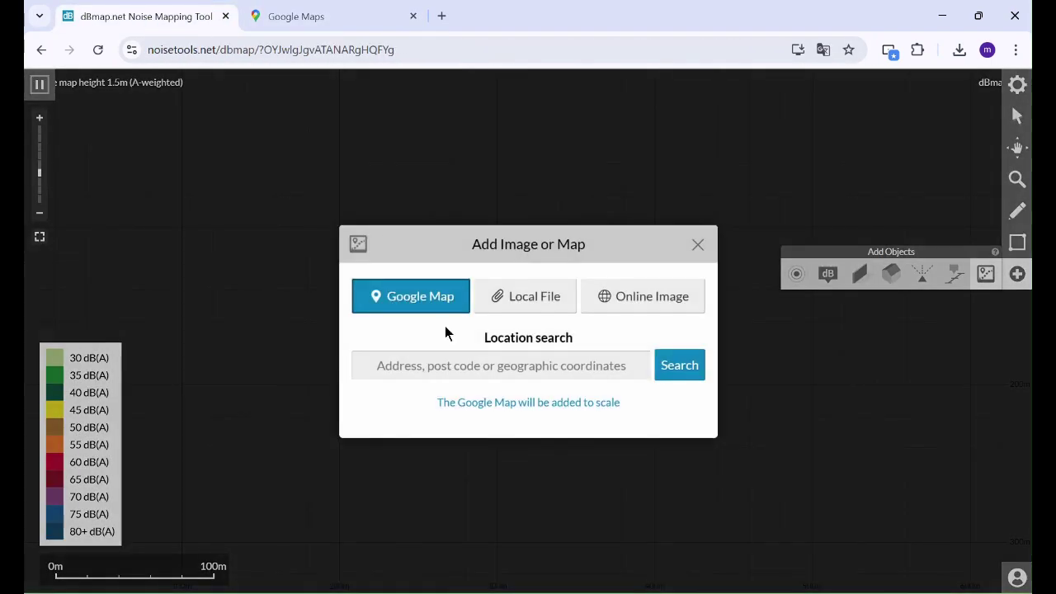
pyautogui.click(523, 370)
pyautogui.write('-7.780843727866542, 110.36013056030438')
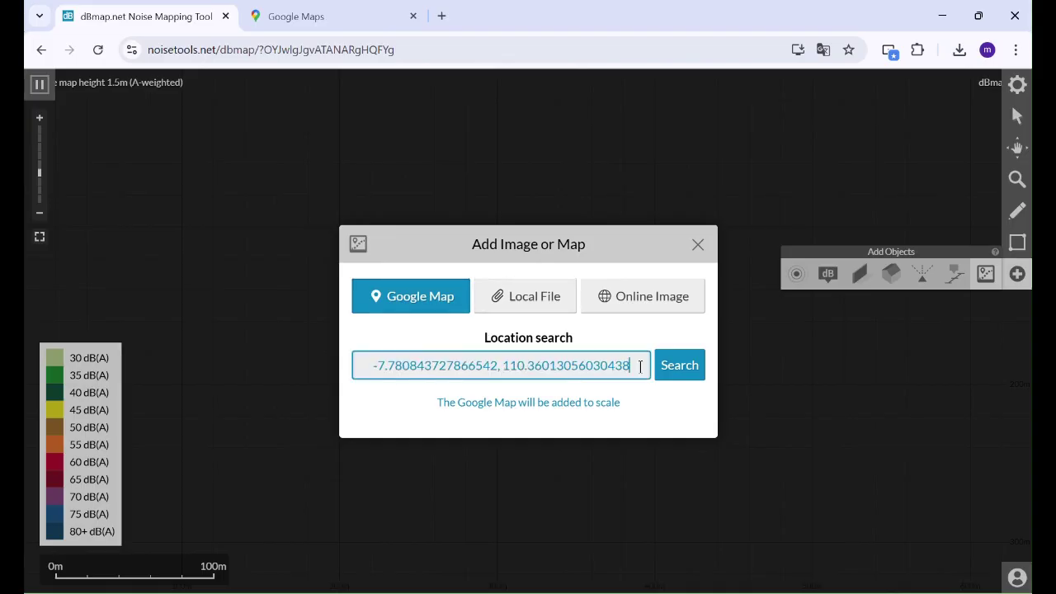
pyautogui.press('Return')
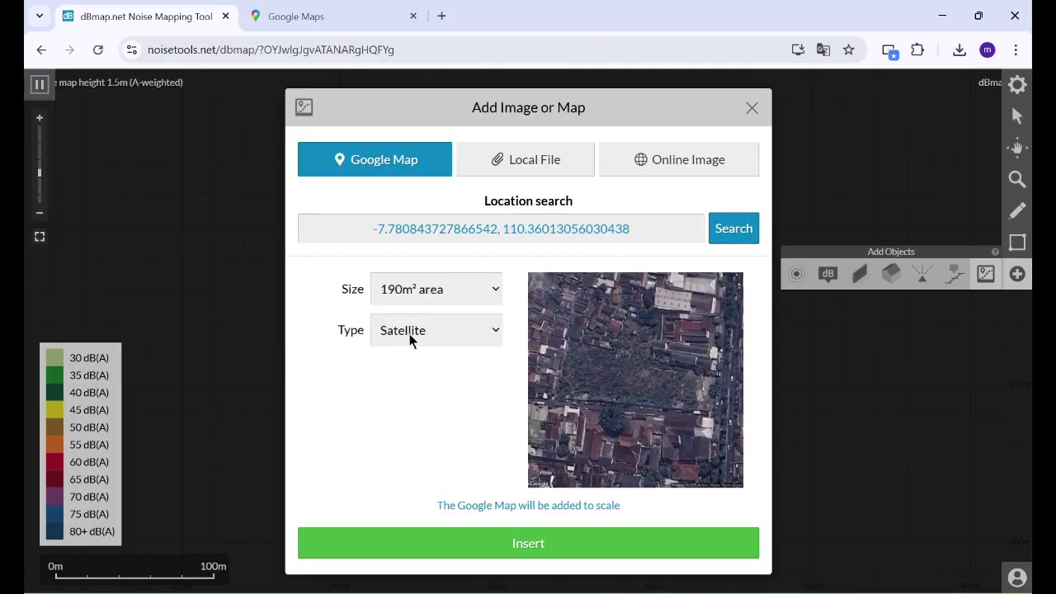
# Step: Insert the satellite Google Map of the plot with the 380m² area size
pyautogui.click(436, 291)
pyautogui.click(430, 368)
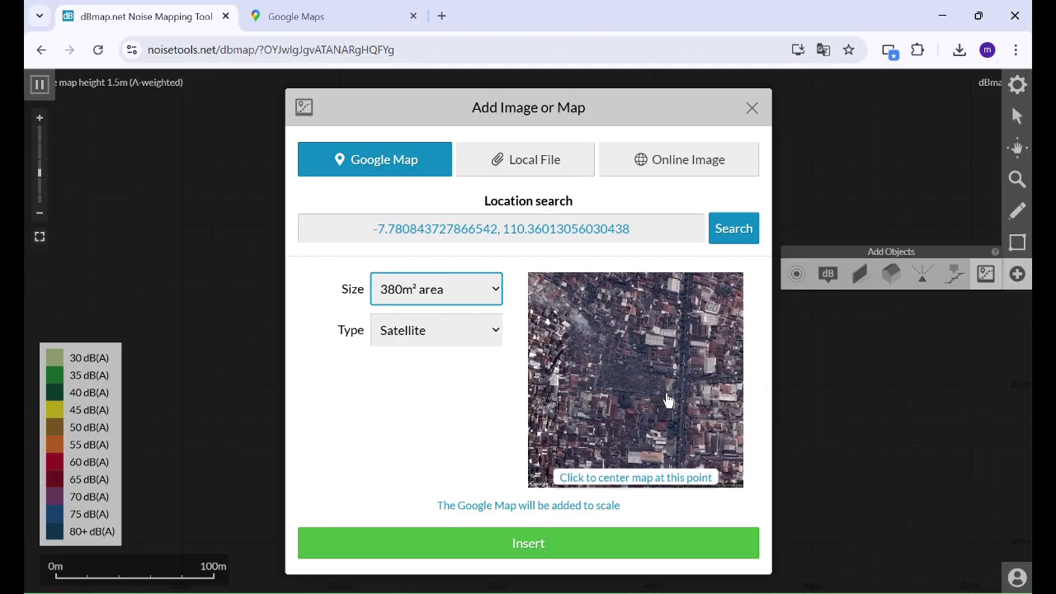
pyautogui.click(519, 546)
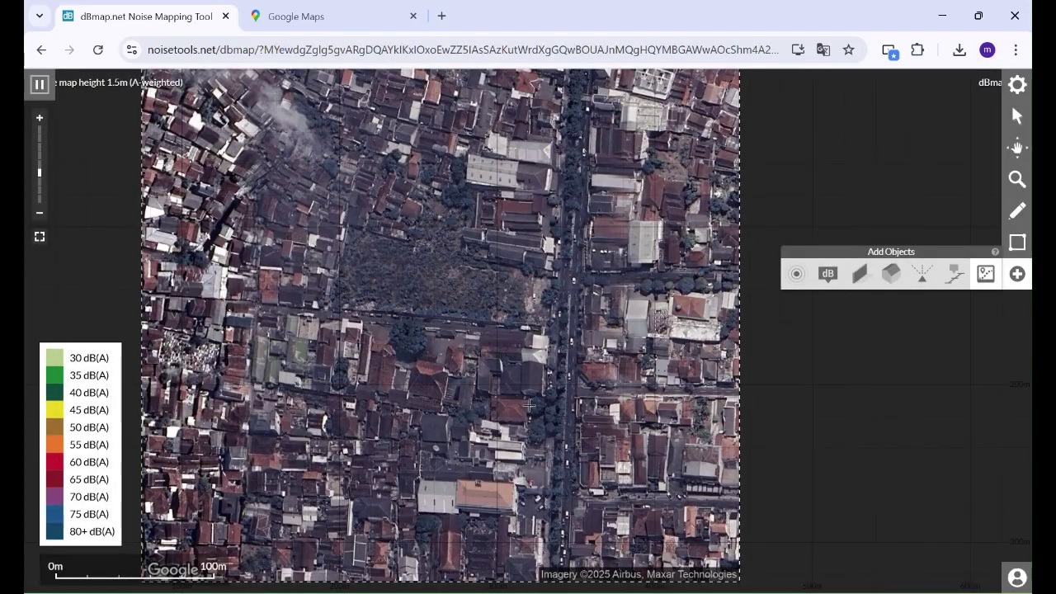
# Step: Examine the inserted satellite map's extent, including the vacant plot, the main road and the surrounding buildings
pyautogui.scroll(-2, 743, 405)
pyautogui.scroll(2, 557, 287)
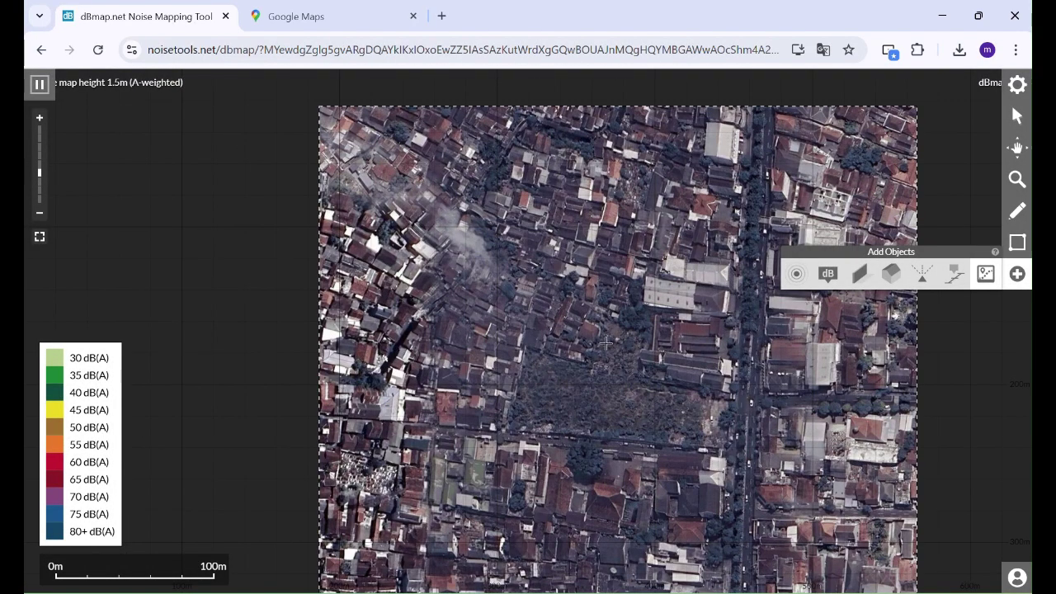
pyautogui.scroll(3, 722, 417)
pyautogui.scroll(-2, 532, 306)
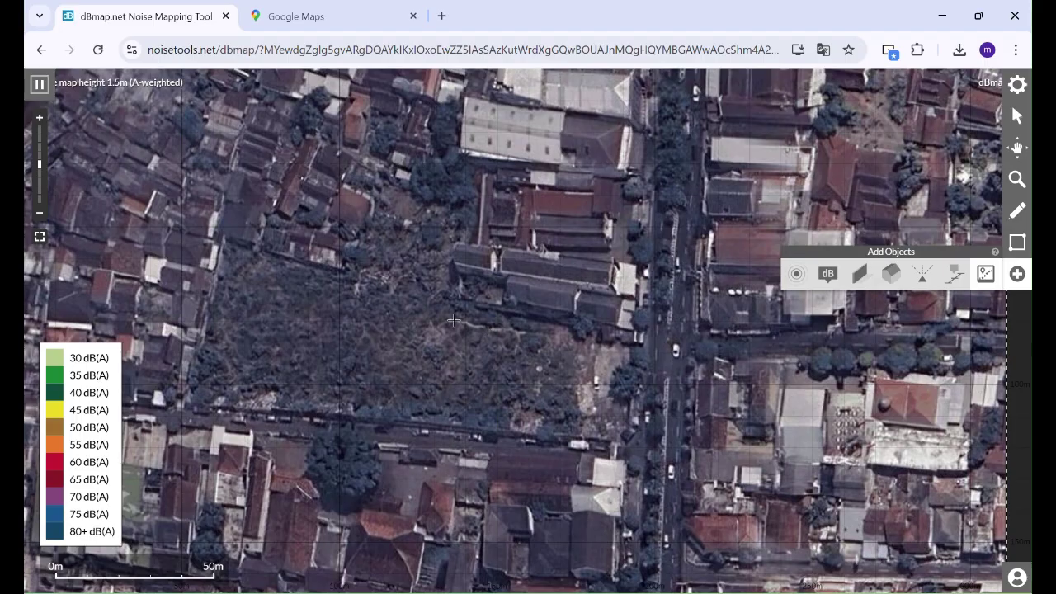
pyautogui.scroll(-2, 406, 330)
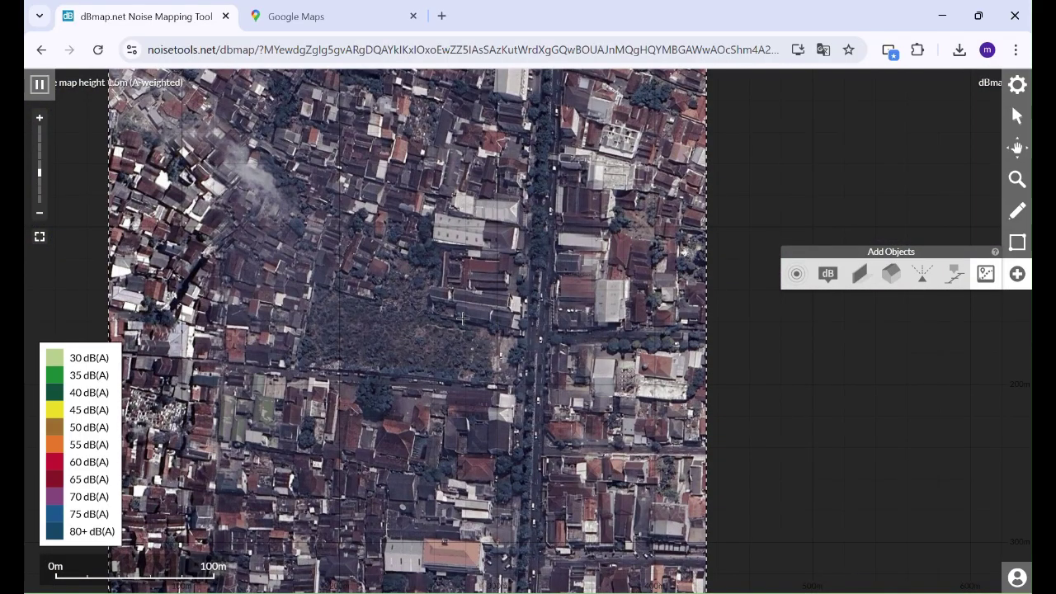
pyautogui.scroll(2, 495, 339)
pyautogui.scroll(-1, 571, 310)
pyautogui.scroll(-1, 571, 312)
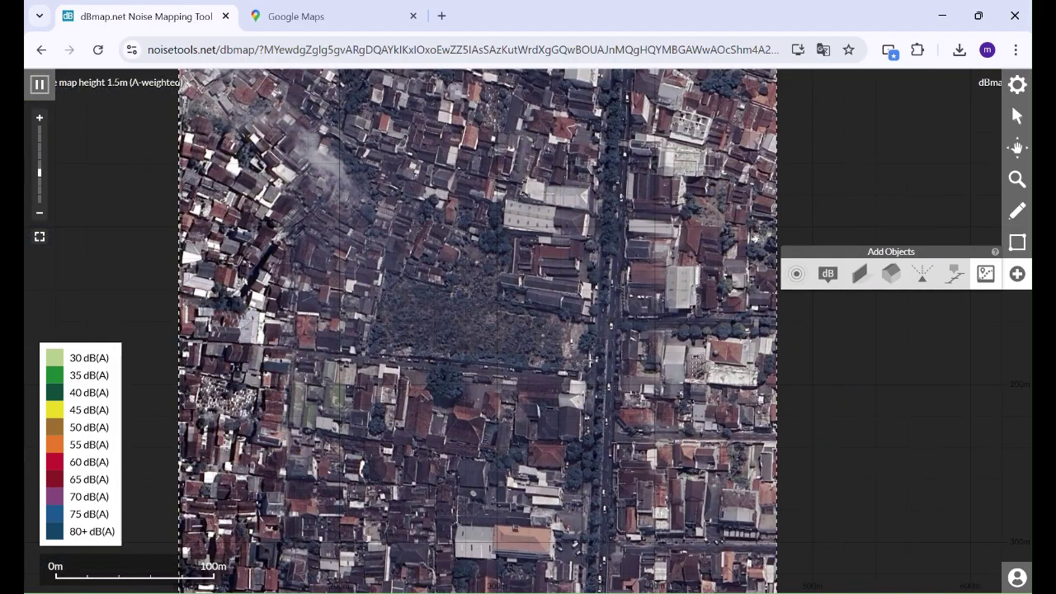
pyautogui.scroll(1, 588, 362)
pyautogui.scroll(-1, 588, 361)
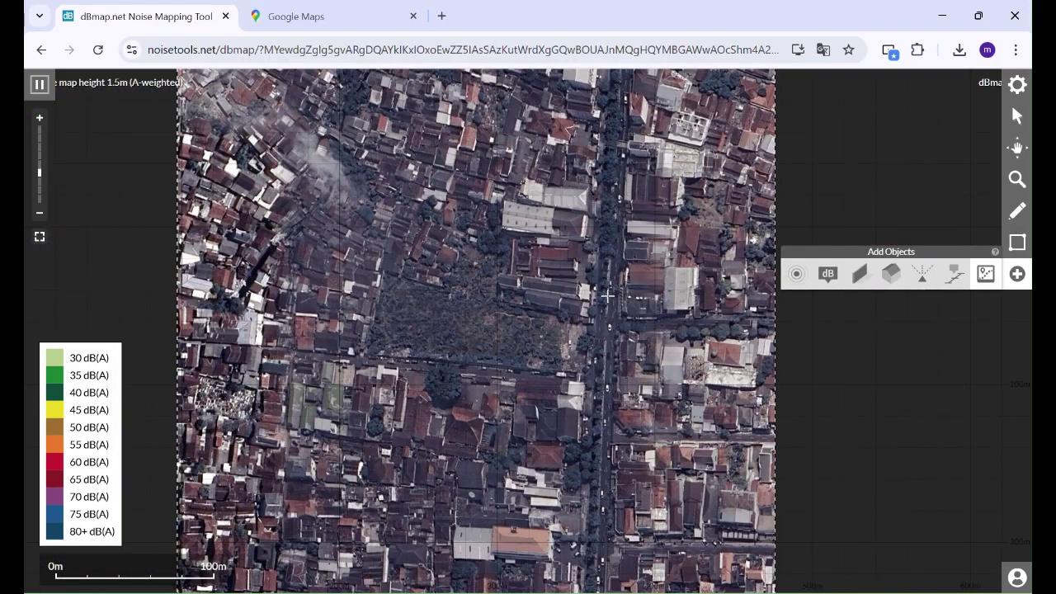
# Step: Draw a building about 10 m wide over the long roof bordering the vacant plot's north side, beside the main road
pyautogui.scroll(1, 609, 295)
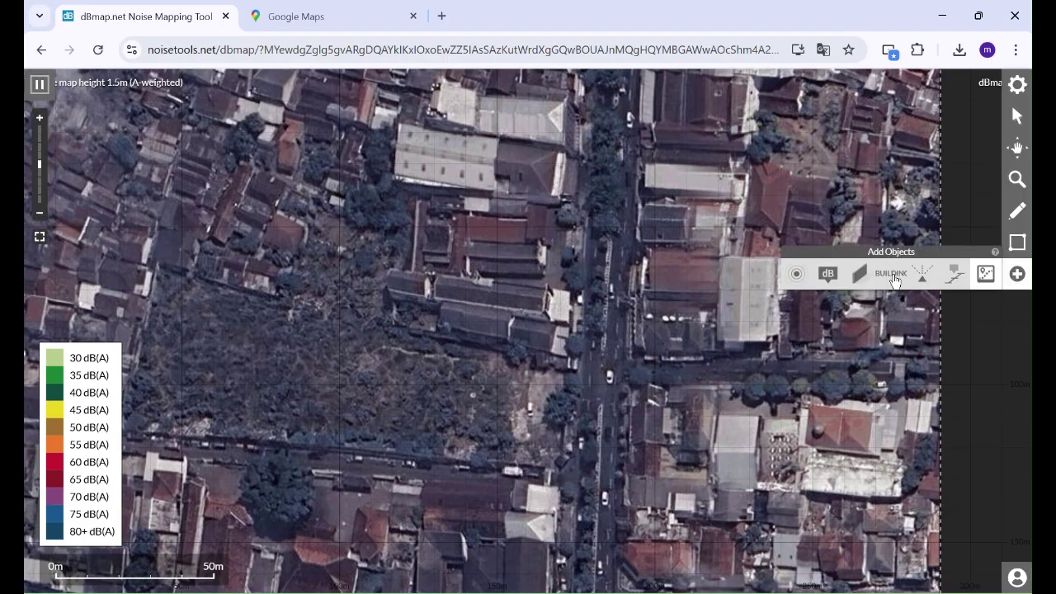
pyautogui.click(896, 280)
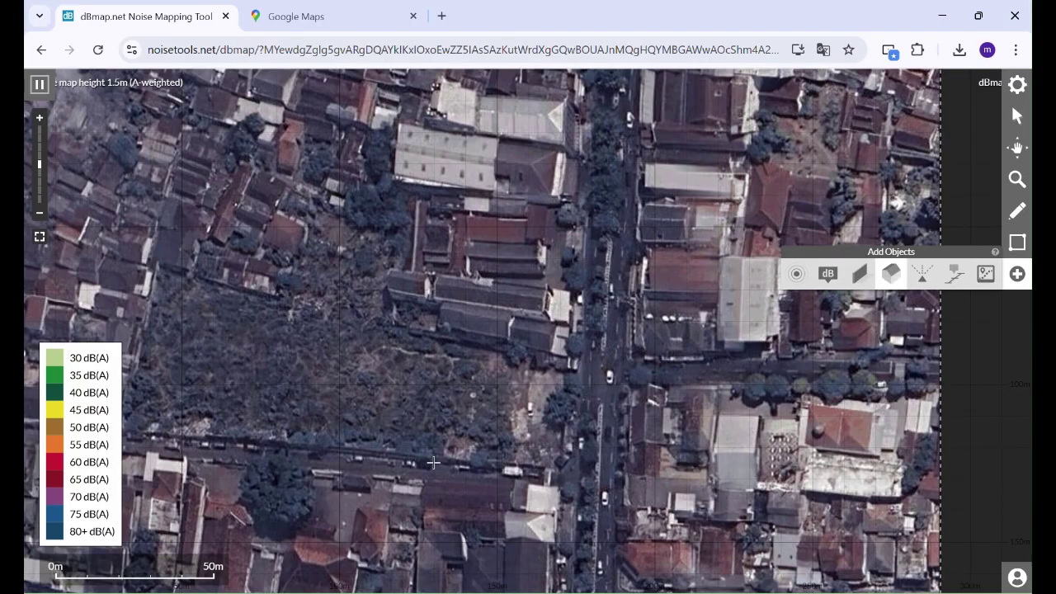
pyautogui.scroll(2, 547, 416)
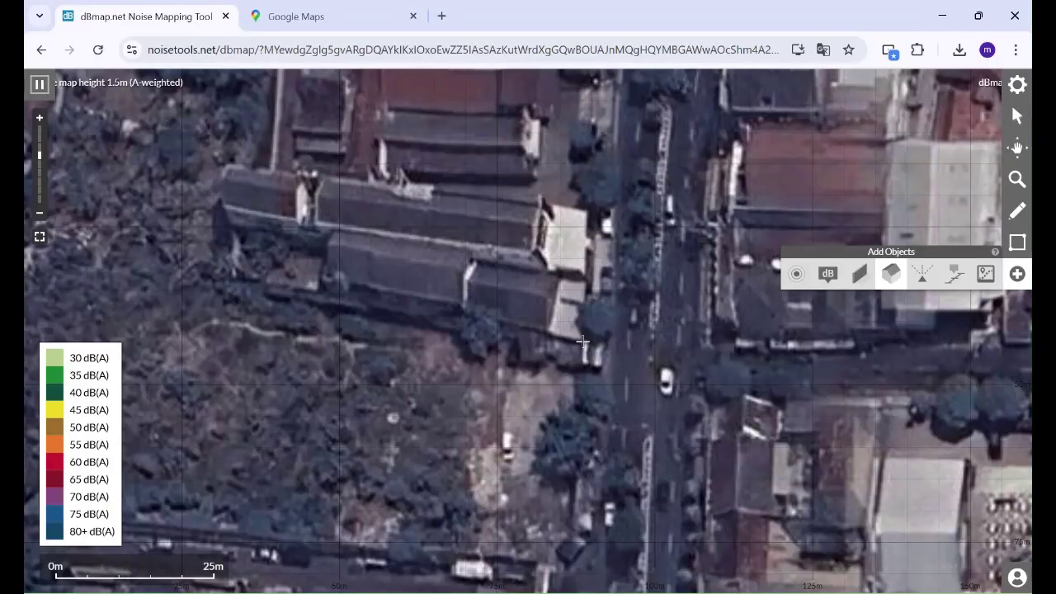
pyautogui.click(583, 341)
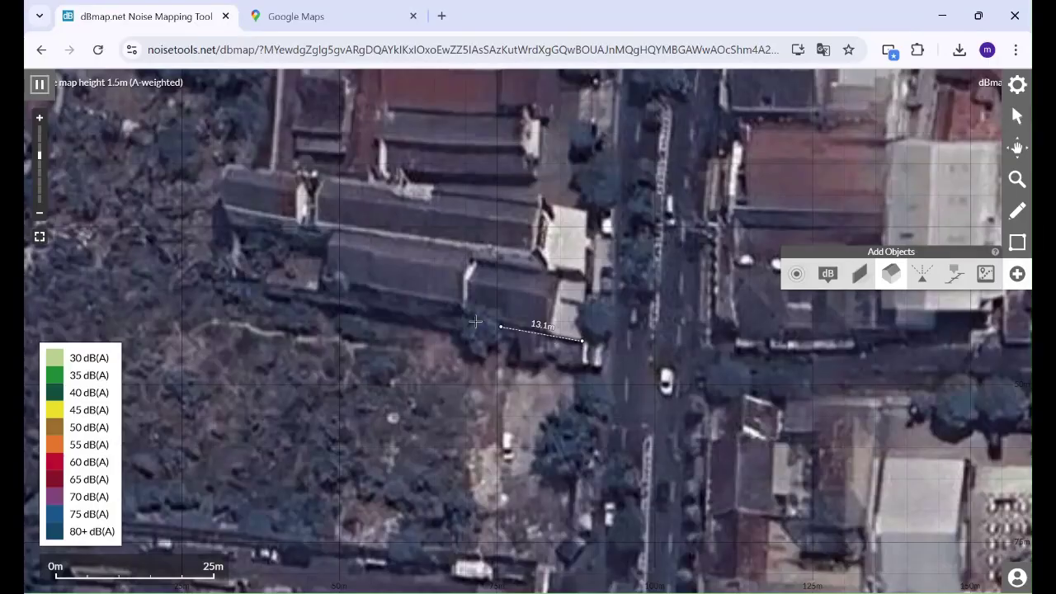
pyautogui.click(325, 300)
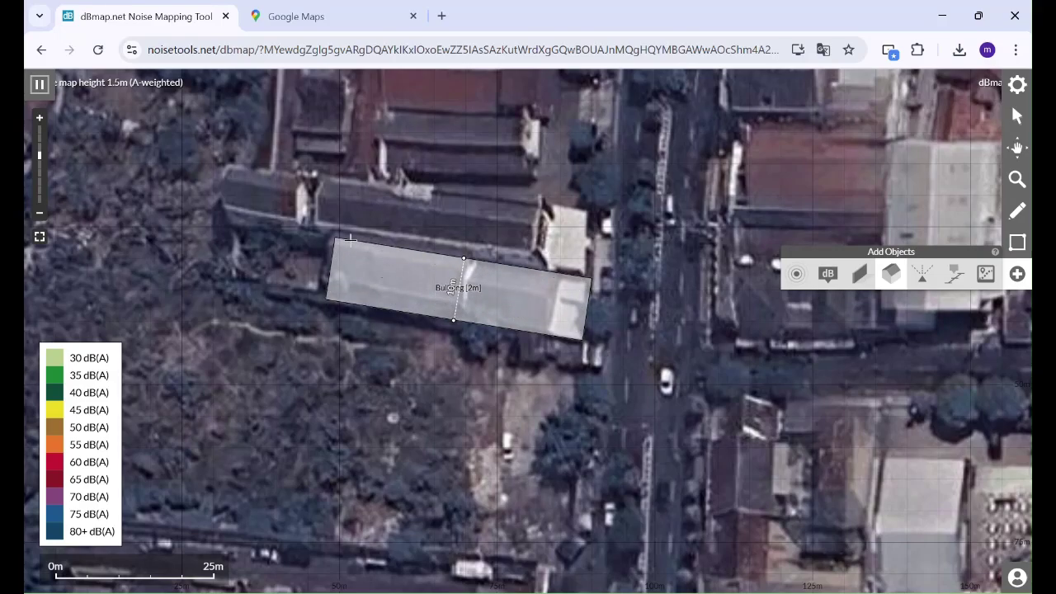
pyautogui.click(350, 239)
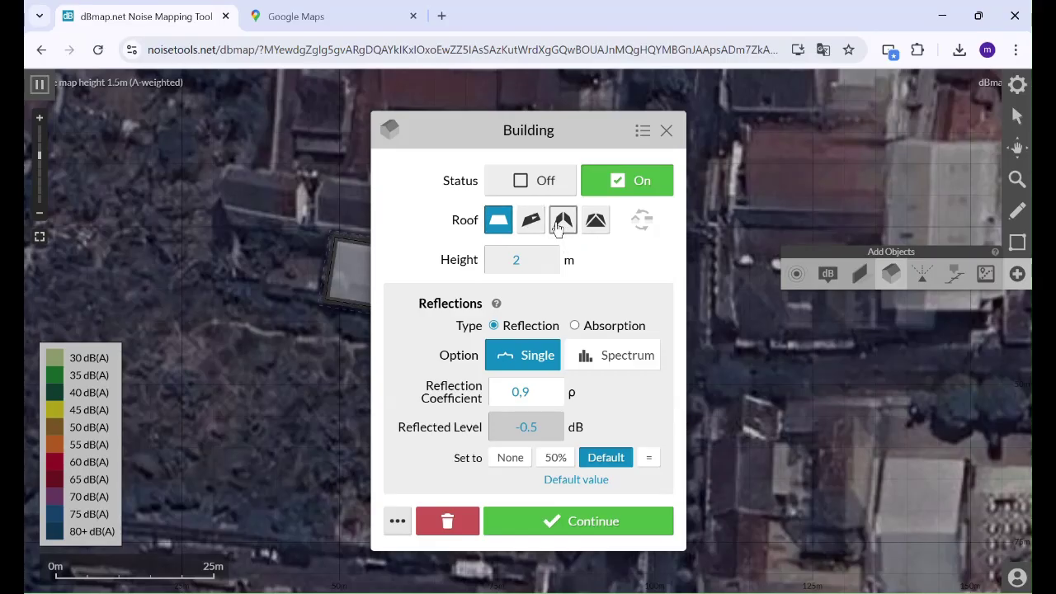
# Step: Give the building beside the vacant plot a gable roof with heights of 6 m at the eaves and 8 m at the ridge
pyautogui.click(560, 223)
pyautogui.click(526, 258)
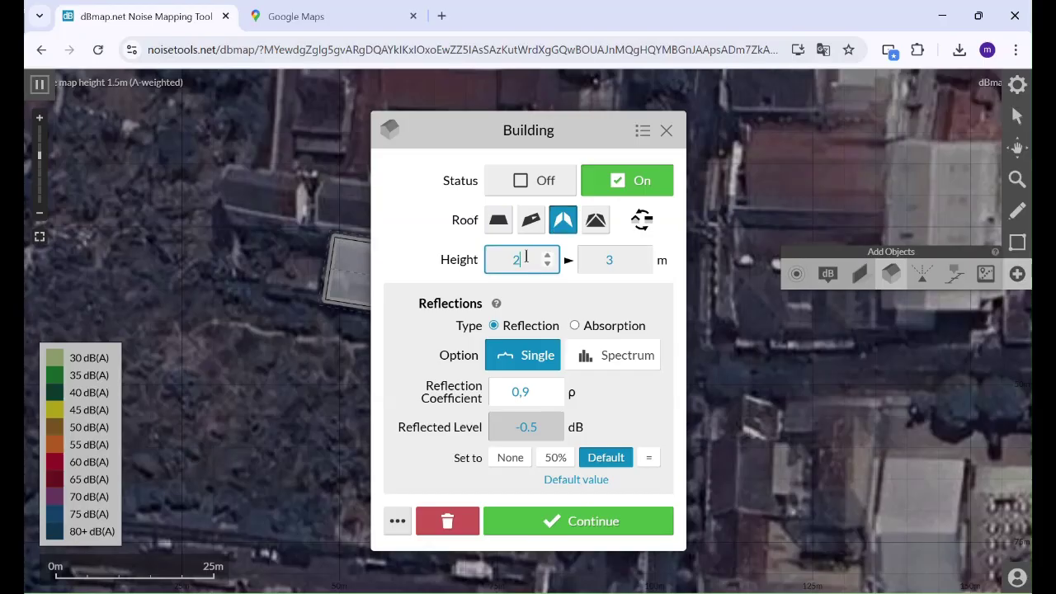
pyautogui.doubleClick(515, 259)
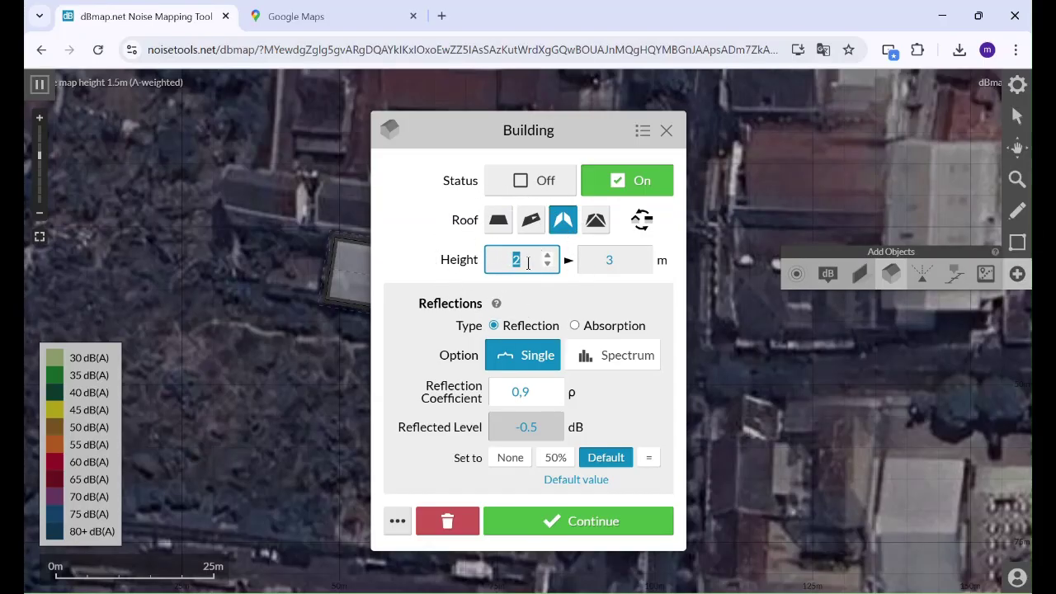
pyautogui.doubleClick(608, 260)
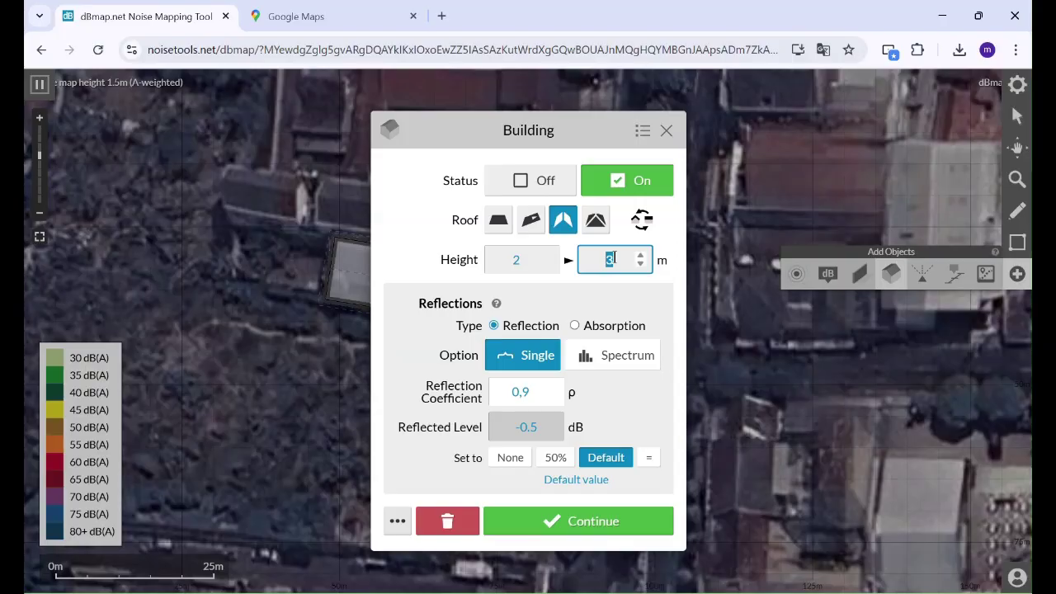
pyautogui.hotkey('shift', 'Tab')
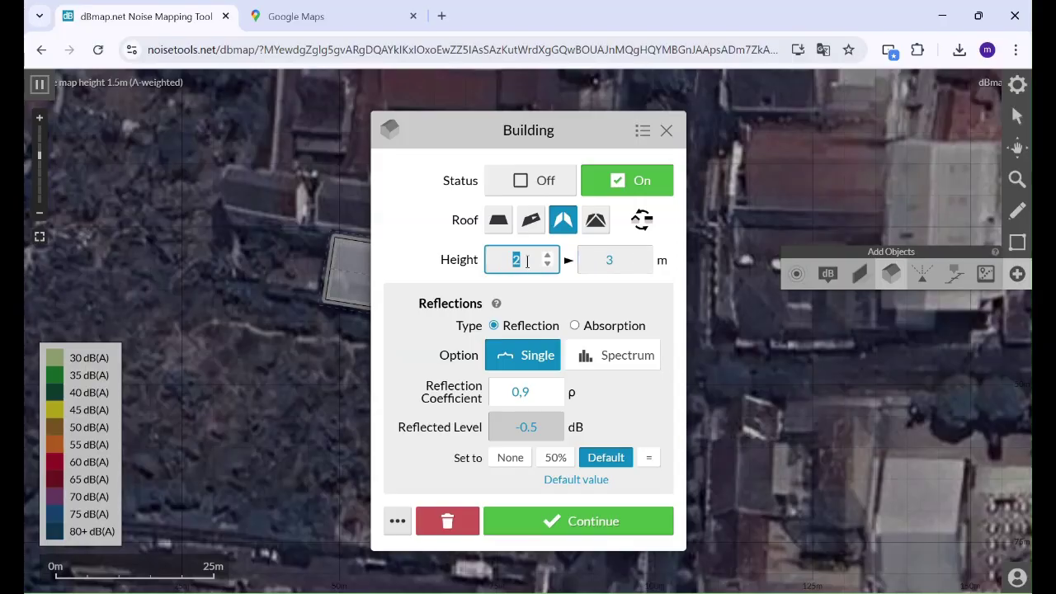
pyautogui.press('Tab')
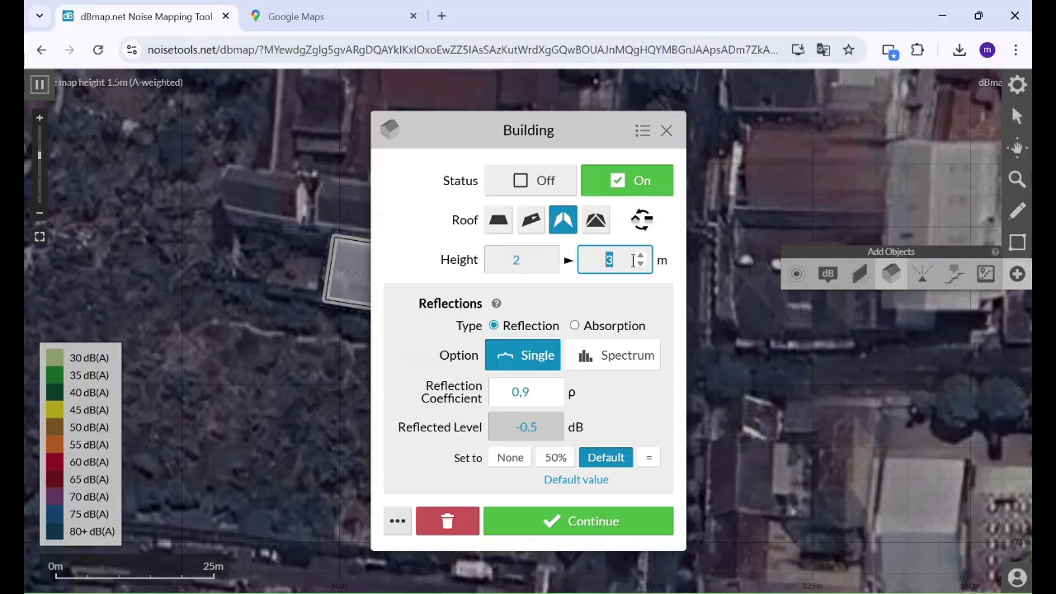
pyautogui.click(518, 260)
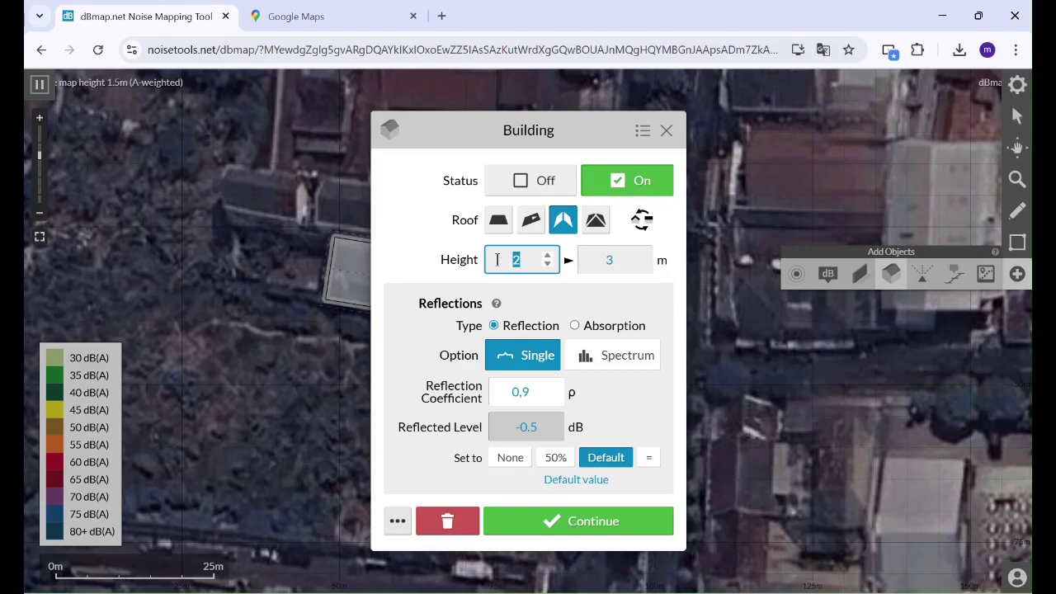
pyautogui.write('6')
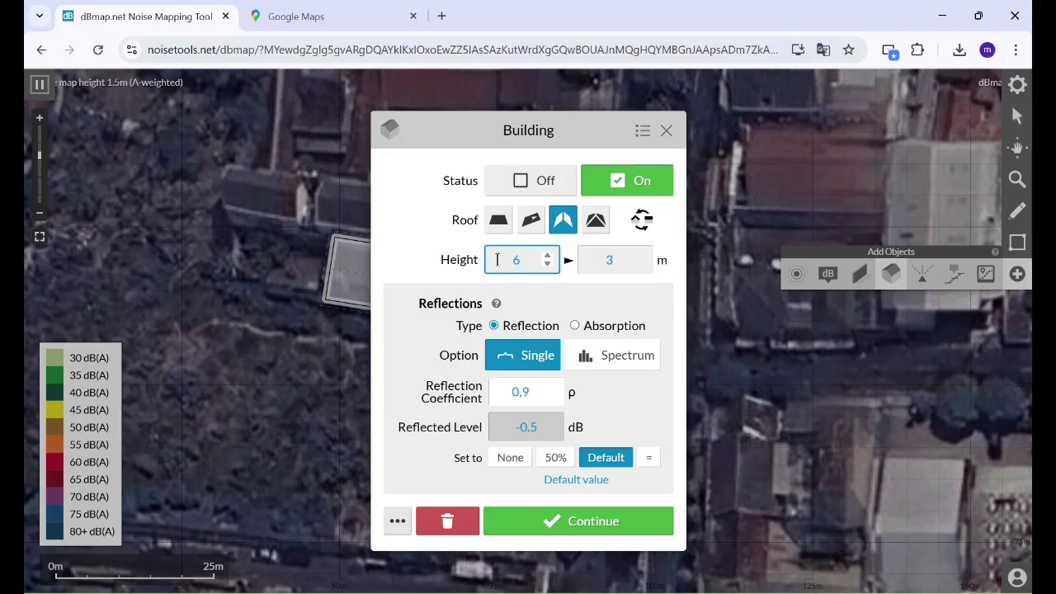
pyautogui.click(618, 260)
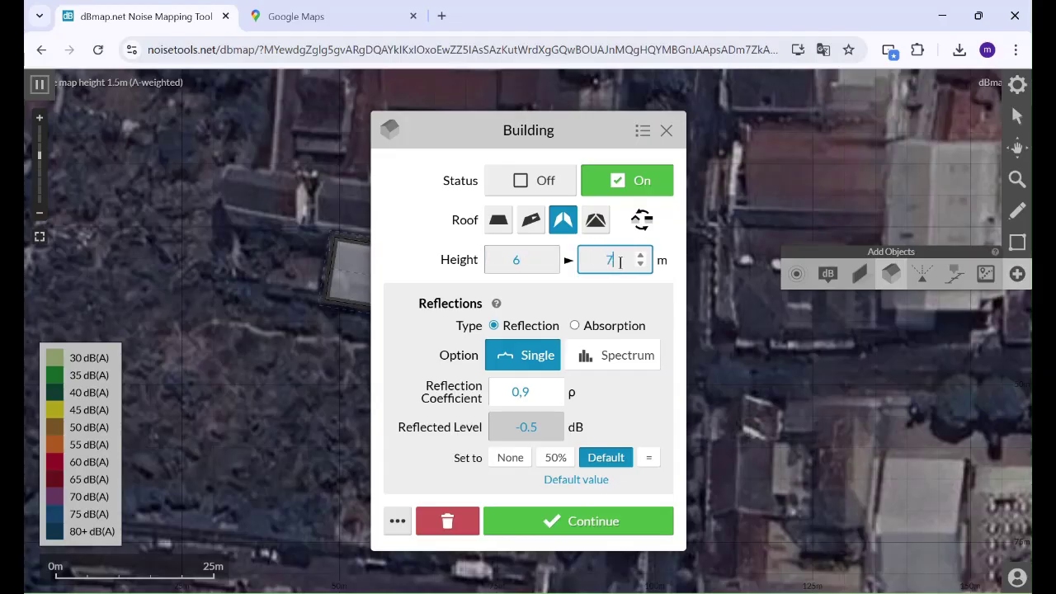
pyautogui.write('7')
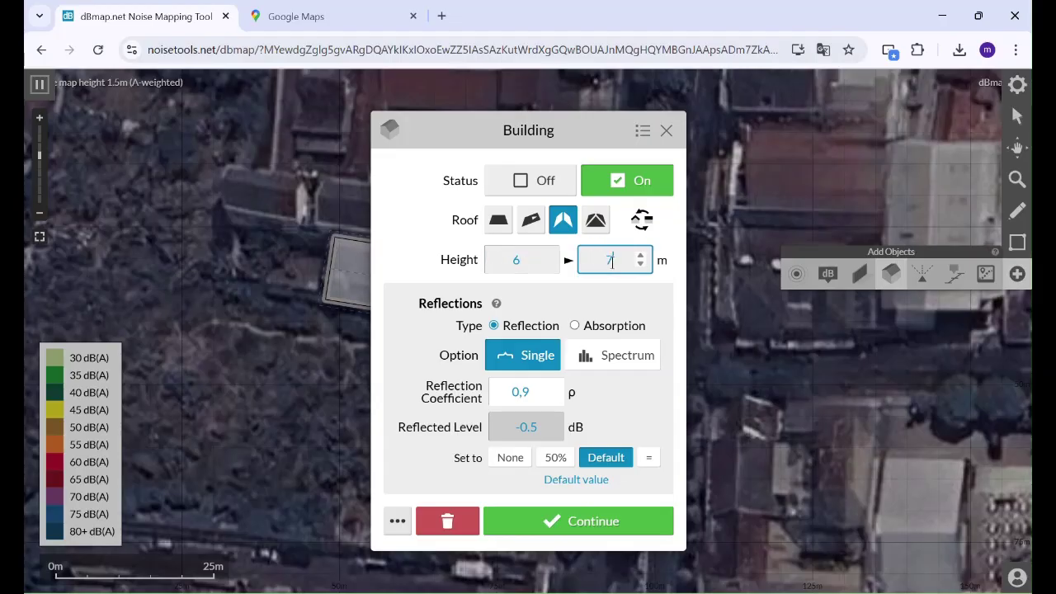
pyautogui.moveTo(617, 263); pyautogui.dragTo(601, 261)
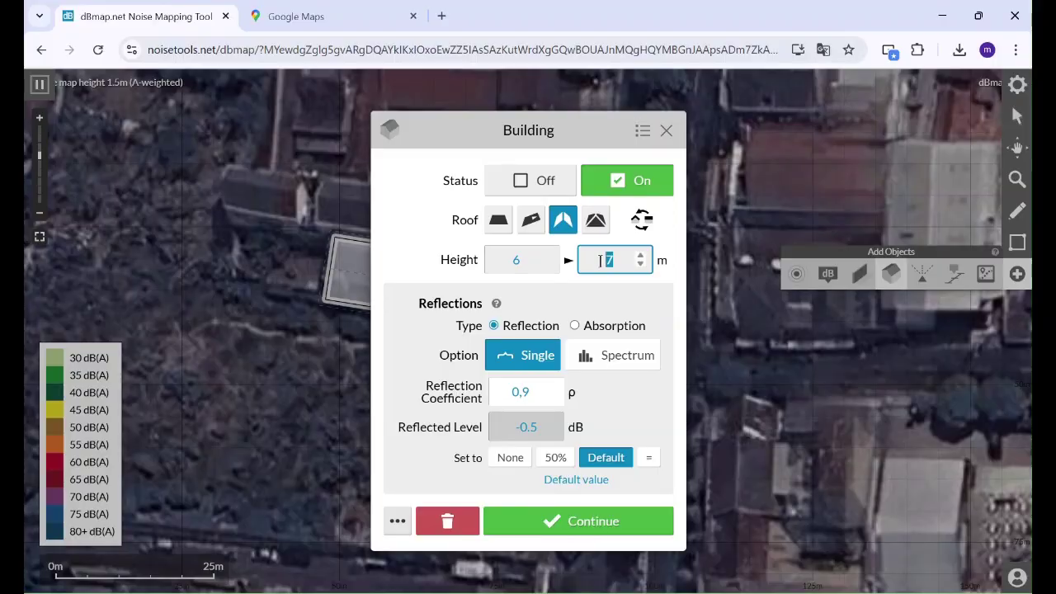
pyautogui.write('8')
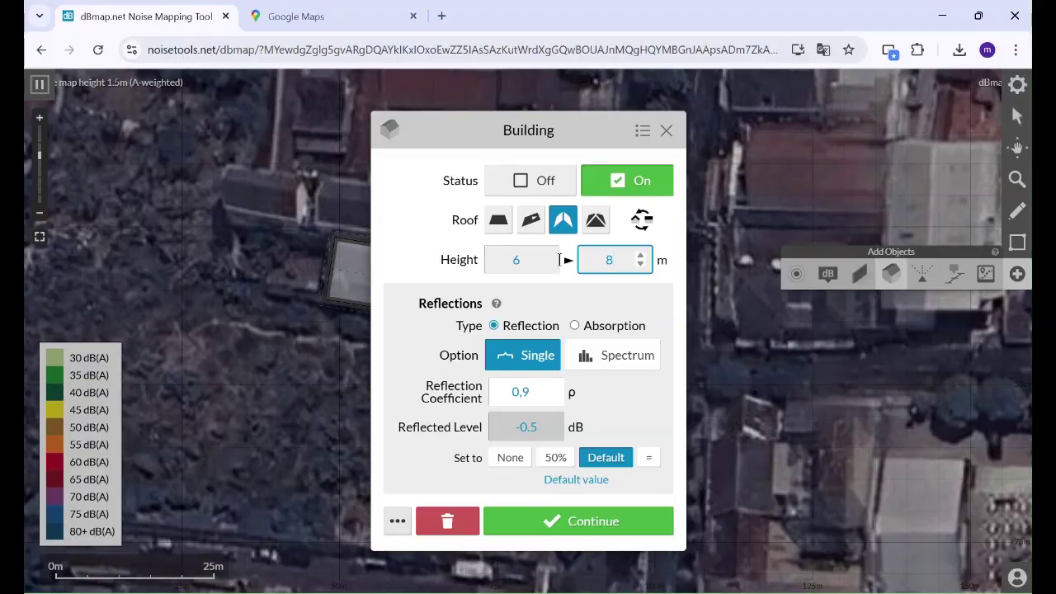
# Step: Switch the building's reflections to Spectrum, keeping the Default coefficient library, and accept its settings
pyautogui.click(500, 334)
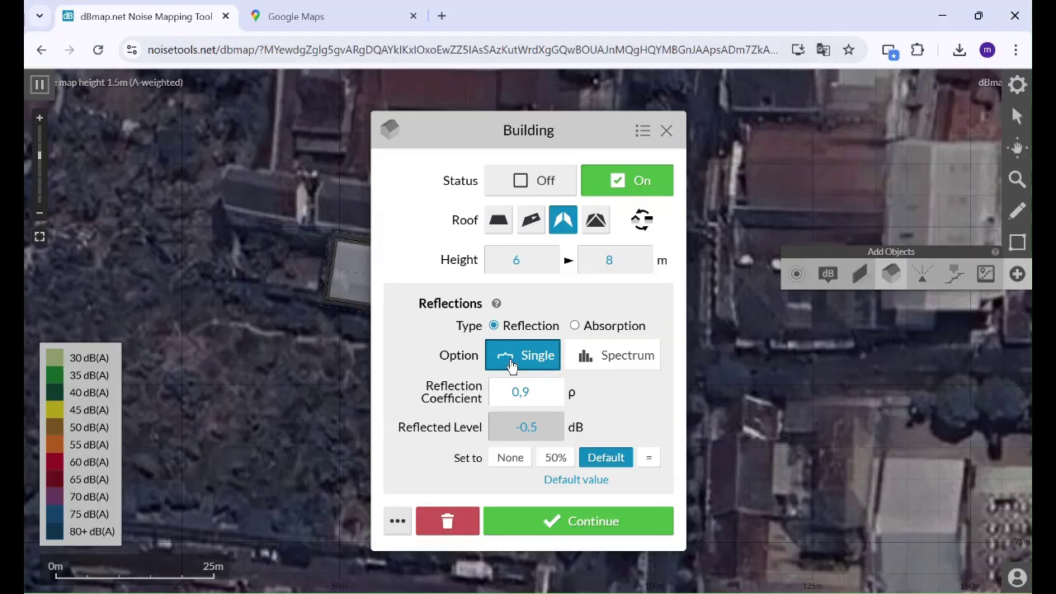
pyautogui.click(623, 361)
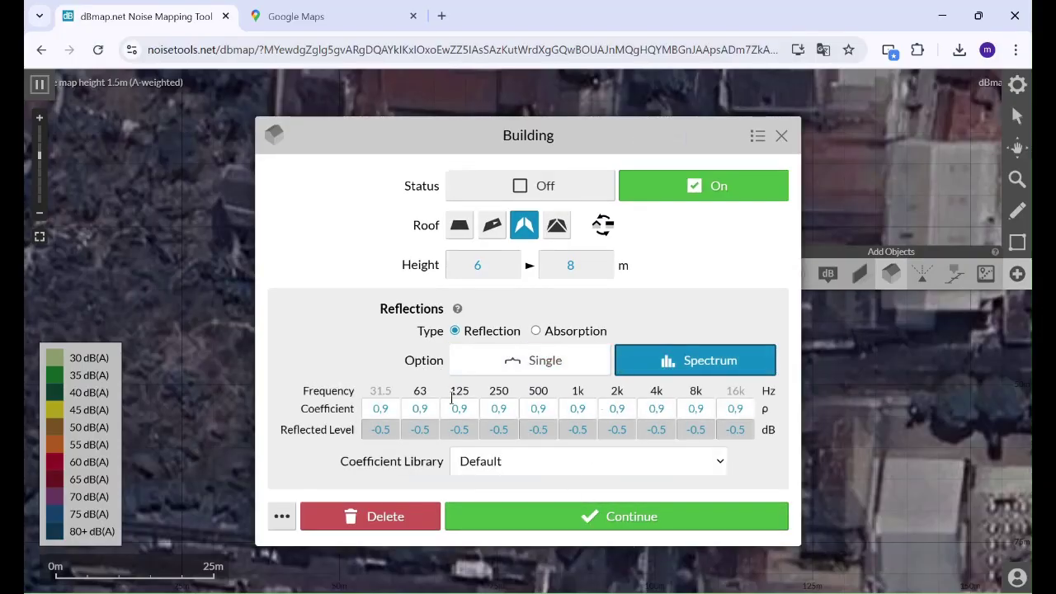
pyautogui.click(586, 518)
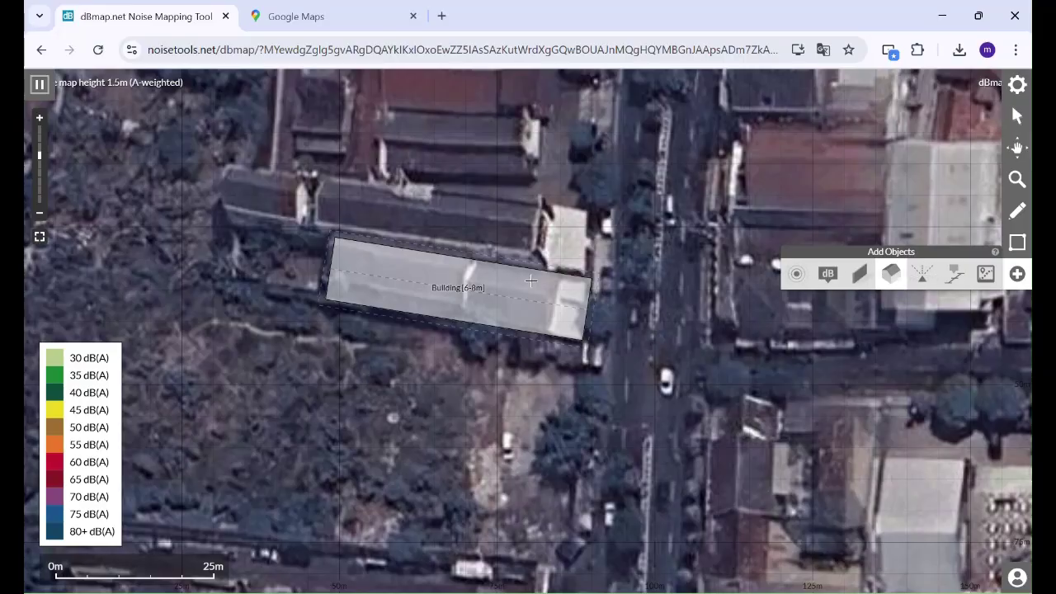
# Step: Draw a second building over the long roof directly north of the first one, keeping the 6–8 m gable roof settings
pyautogui.scroll(-1, 245, 314)
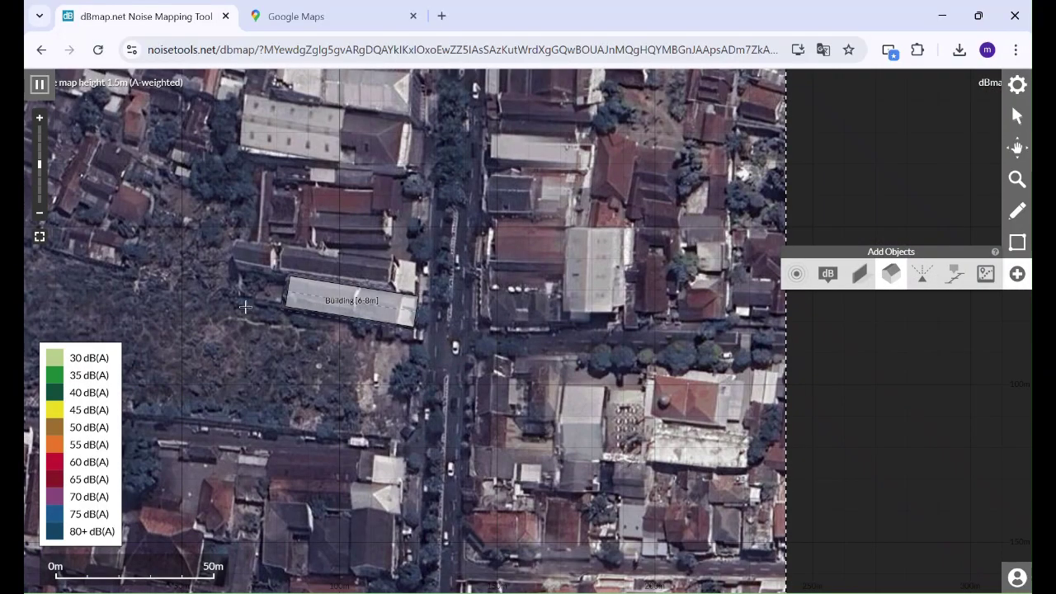
pyautogui.scroll(1, 247, 297)
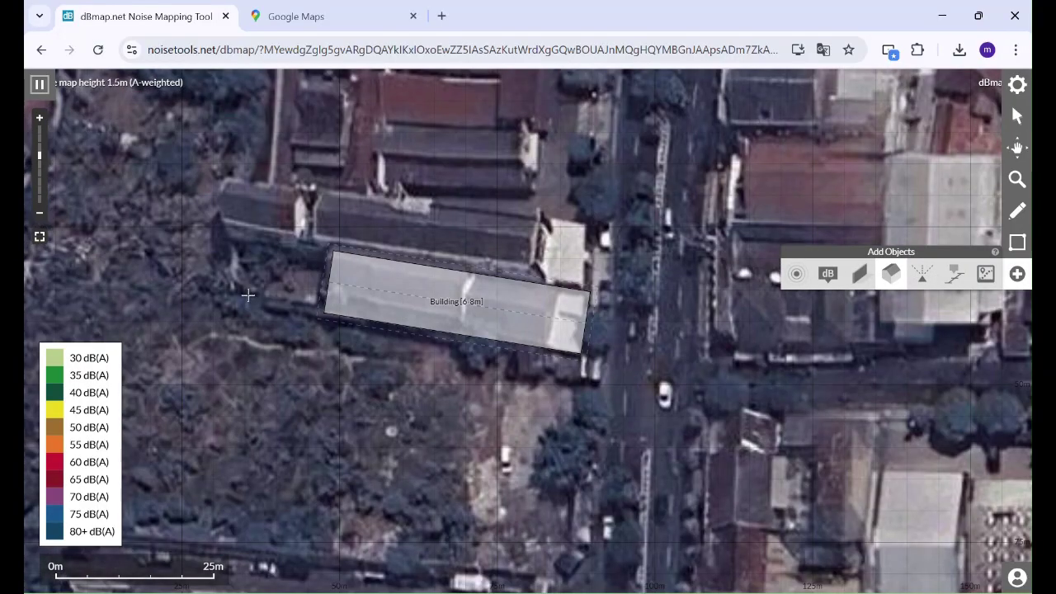
pyautogui.click(548, 278)
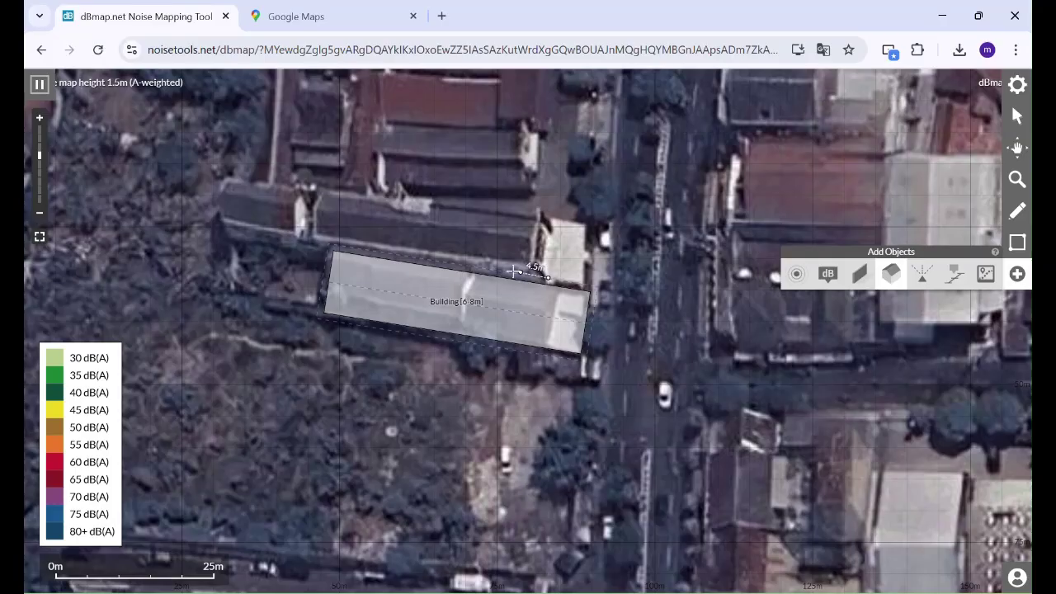
pyautogui.click(225, 221)
pyautogui.click(232, 193)
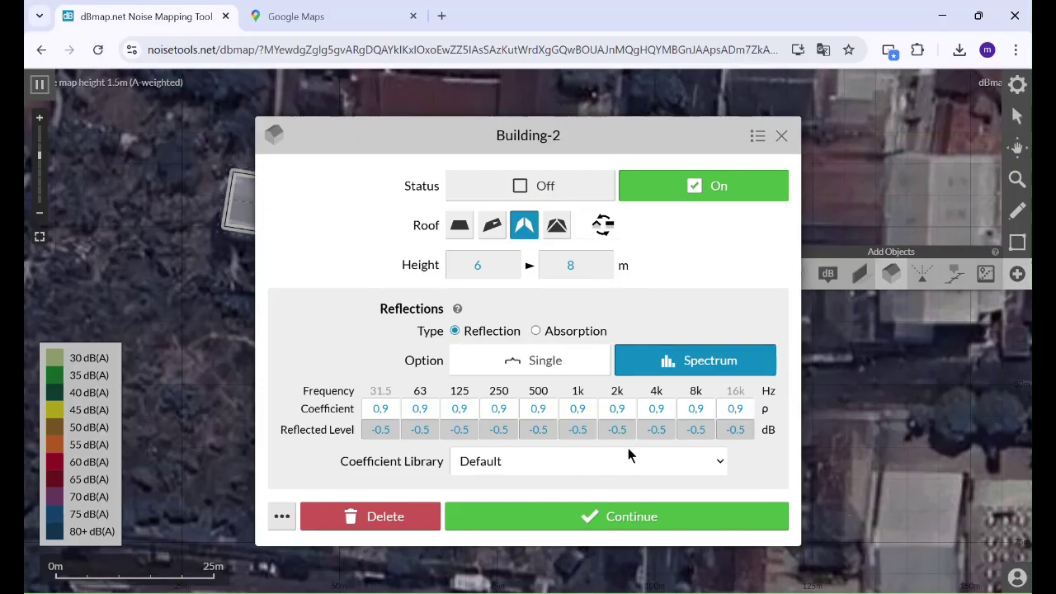
pyautogui.click(589, 515)
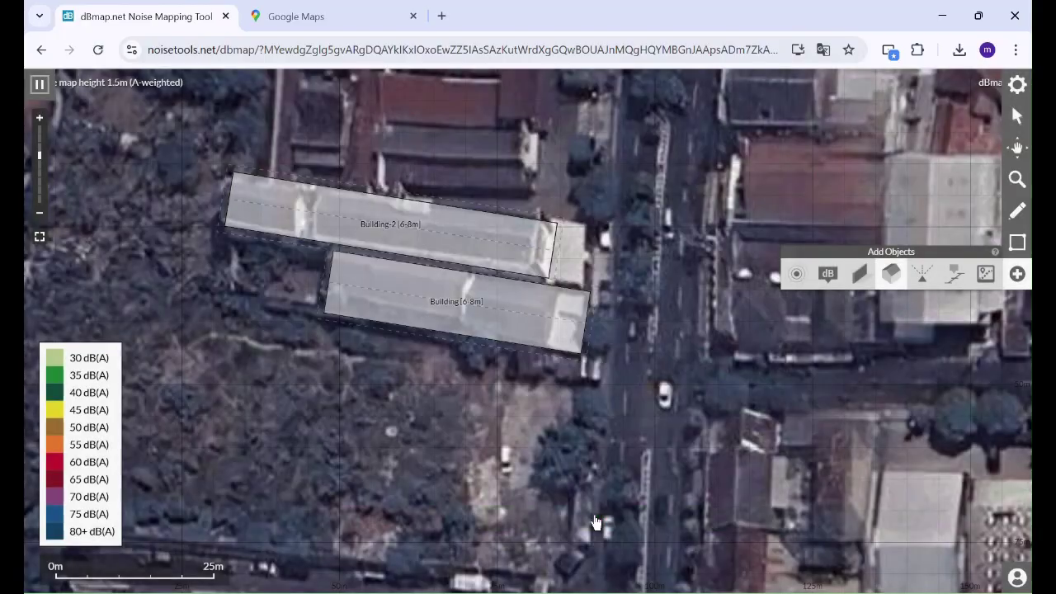
# Step: Draw a building over the long roof south of the vacant plot, facing the side street, with the same 6–8 m gable roof
pyautogui.scroll(-2, 503, 210)
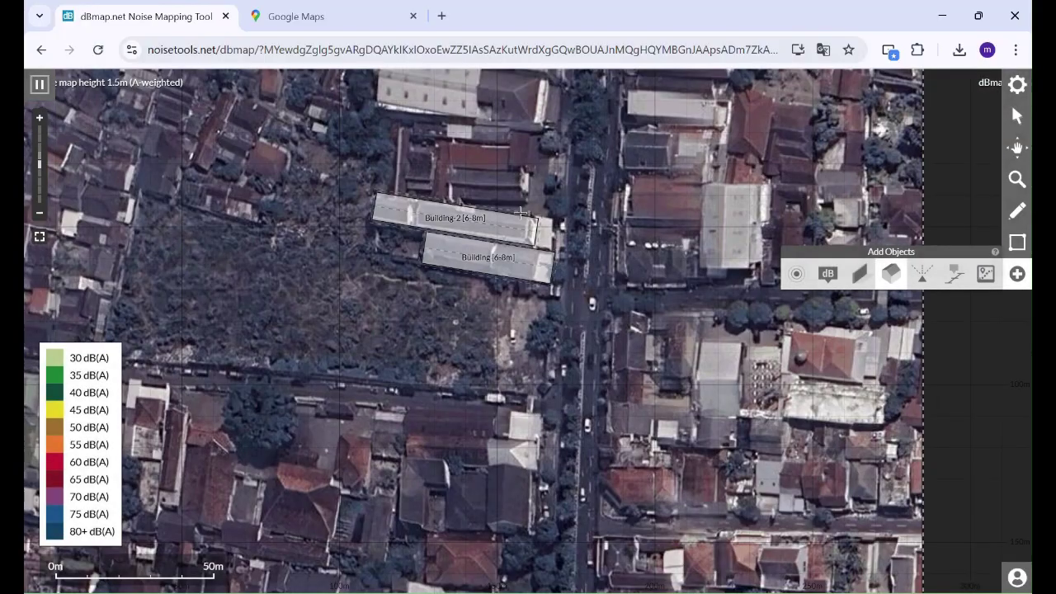
pyautogui.scroll(2, 472, 429)
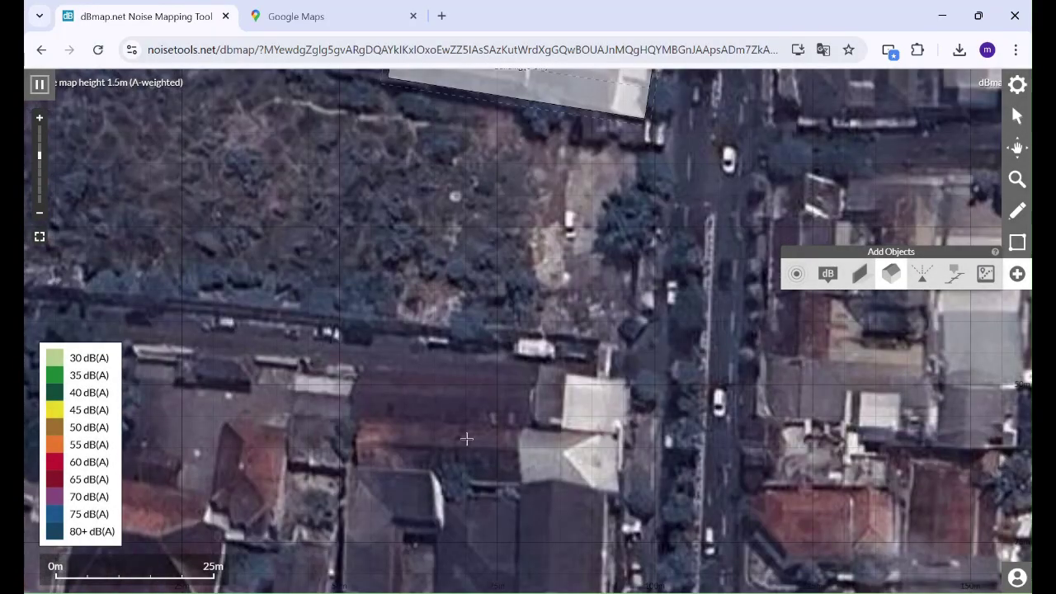
pyautogui.click(612, 431)
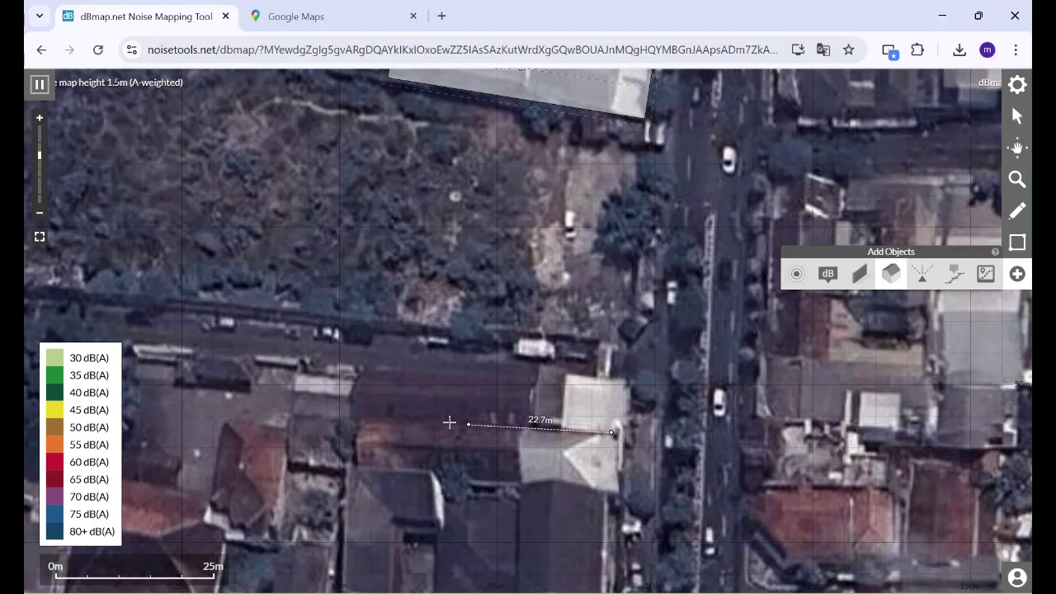
pyautogui.click(352, 416)
pyautogui.click(361, 371)
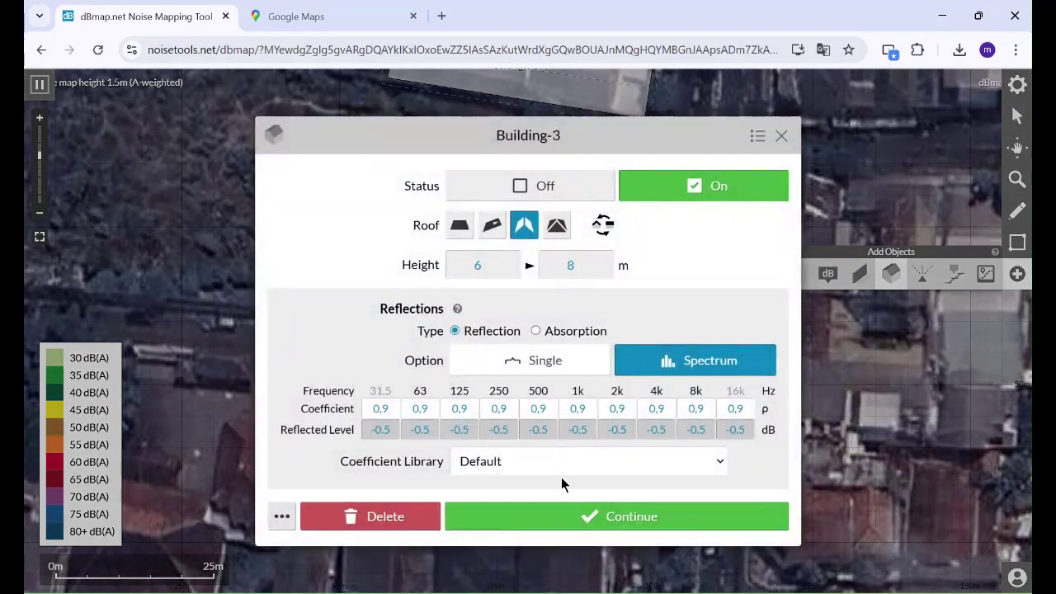
pyautogui.click(577, 515)
# Step: Draw a building about 8 m wide over the roof directly south of Building-3, keeping the 6–8 m gable roof settings
pyautogui.scroll(-1, 493, 415)
pyautogui.scroll(2, 494, 414)
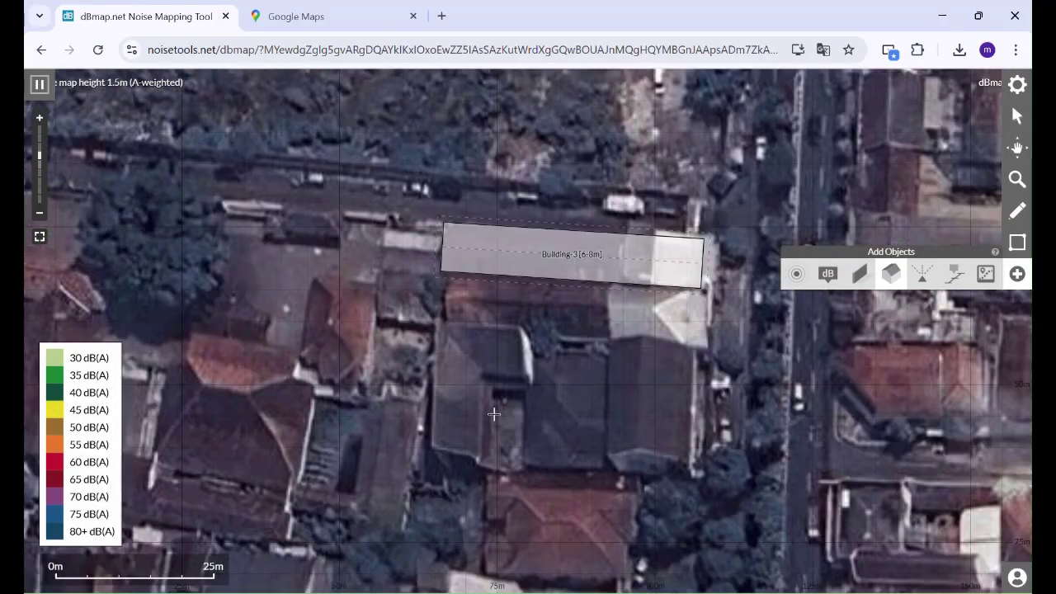
pyautogui.click(704, 344)
pyautogui.click(450, 339)
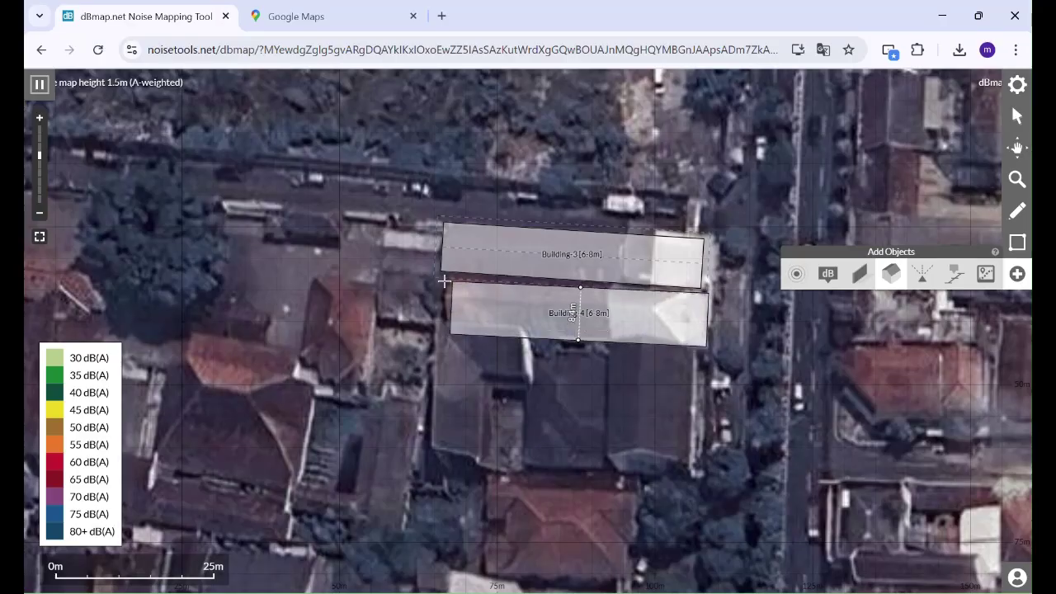
pyautogui.click(444, 281)
pyautogui.click(660, 523)
# Step: Draw a building over the corner block across the main road, north of the eastern side street
pyautogui.scroll(-1, 316, 405)
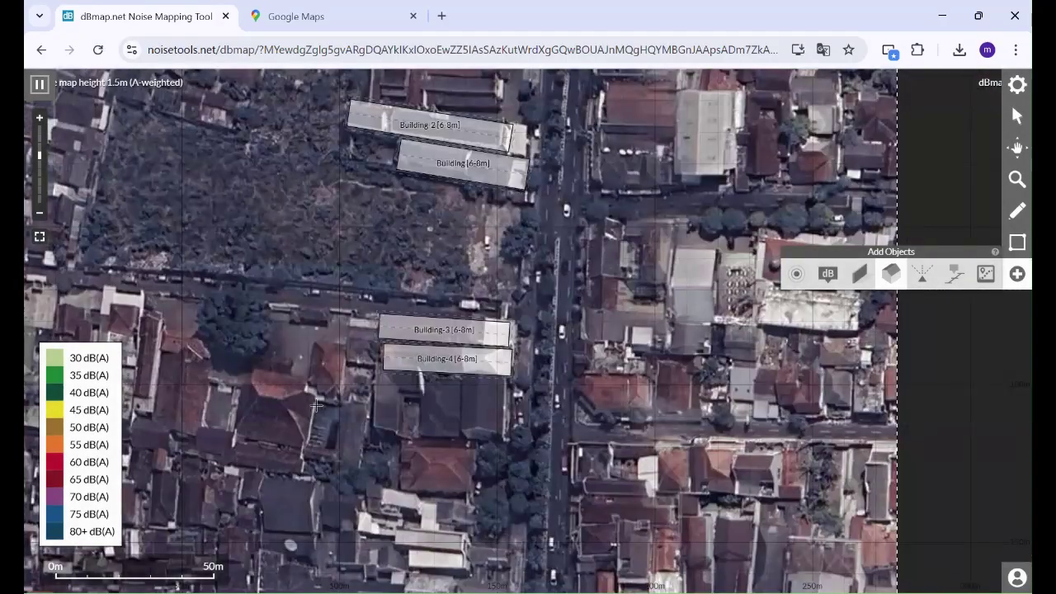
pyautogui.scroll(-1, 322, 400)
pyautogui.scroll(1, 512, 280)
pyautogui.scroll(1, 402, 256)
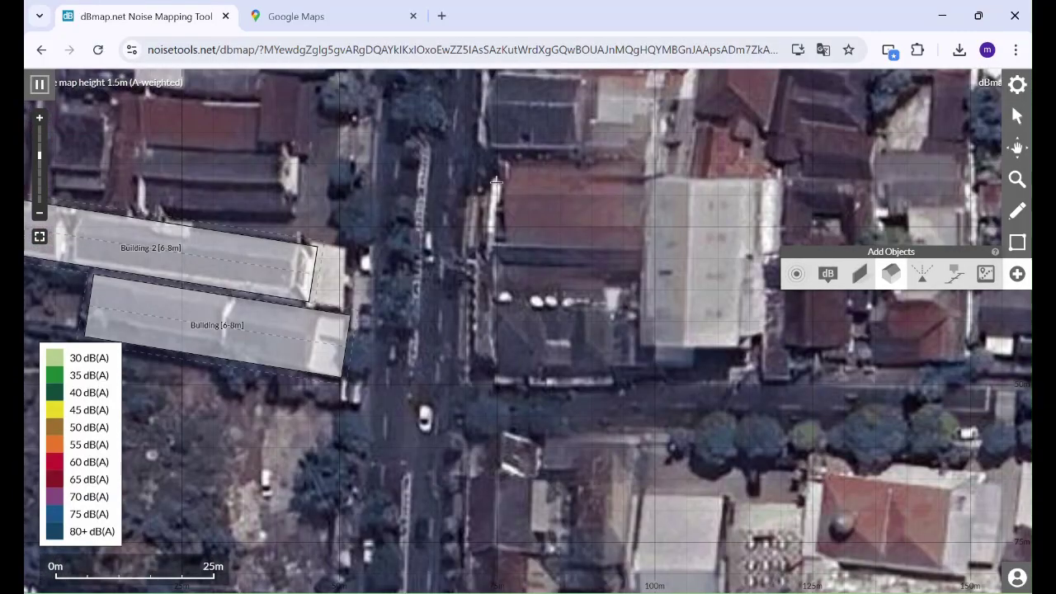
pyautogui.click(491, 243)
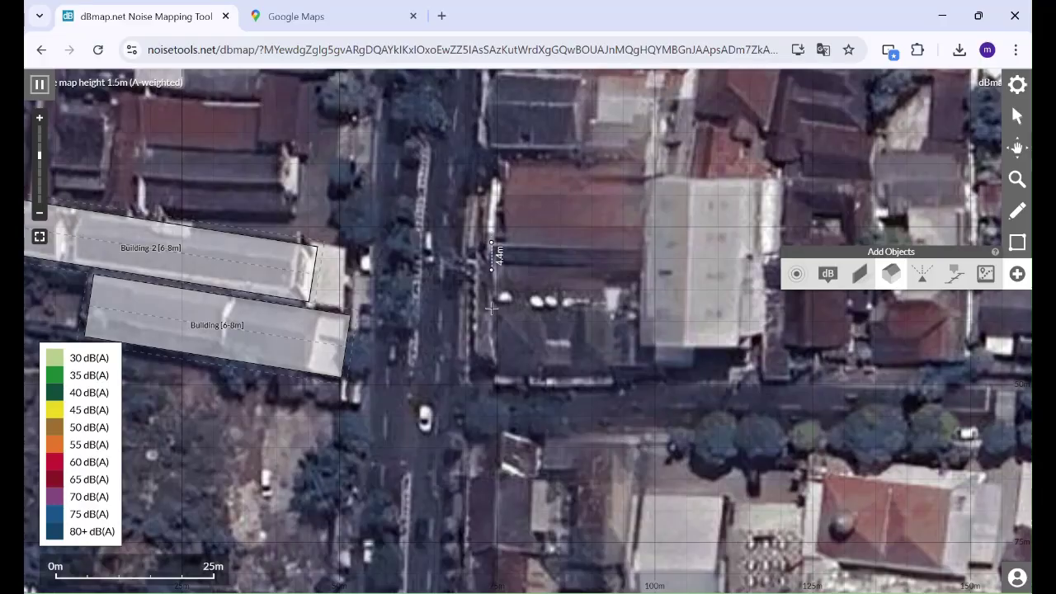
pyautogui.click(491, 377)
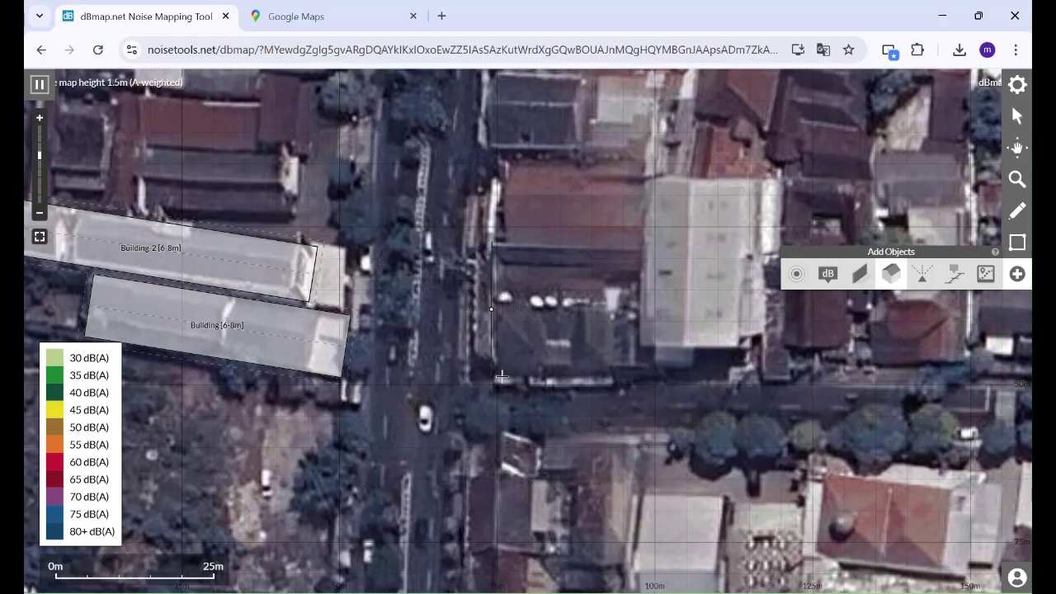
pyautogui.click(647, 377)
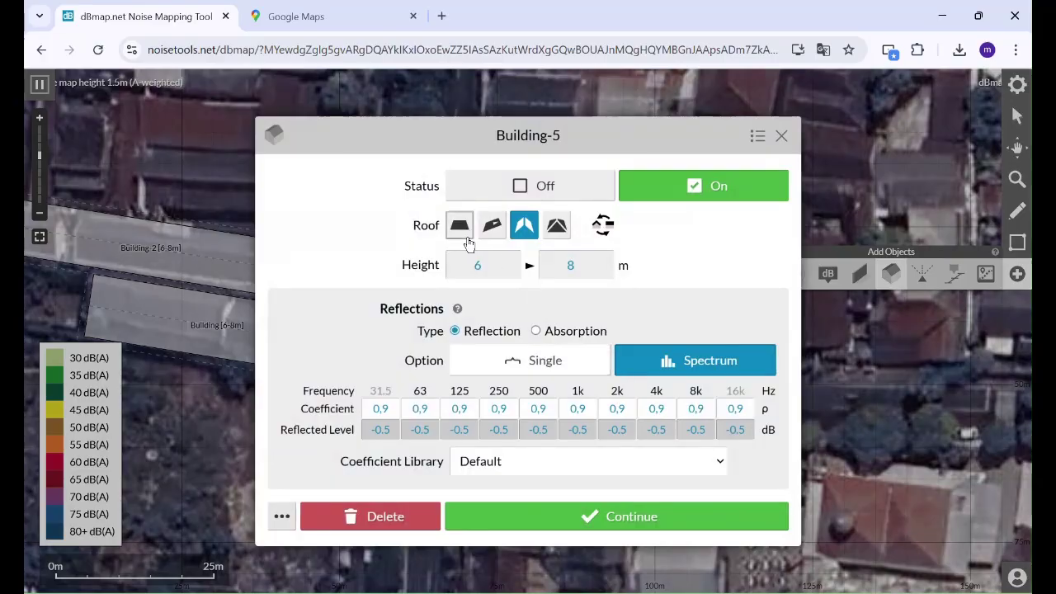
# Step: Set the corner building's heights to 4 m and 6 m and accept its settings
pyautogui.click(465, 264)
pyautogui.write('4')
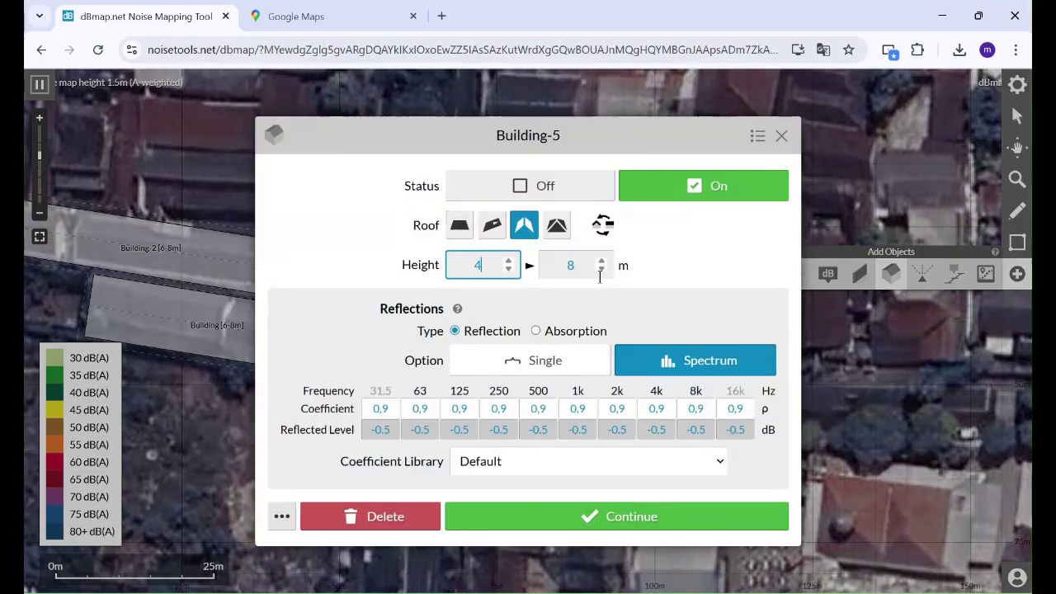
pyautogui.click(558, 262)
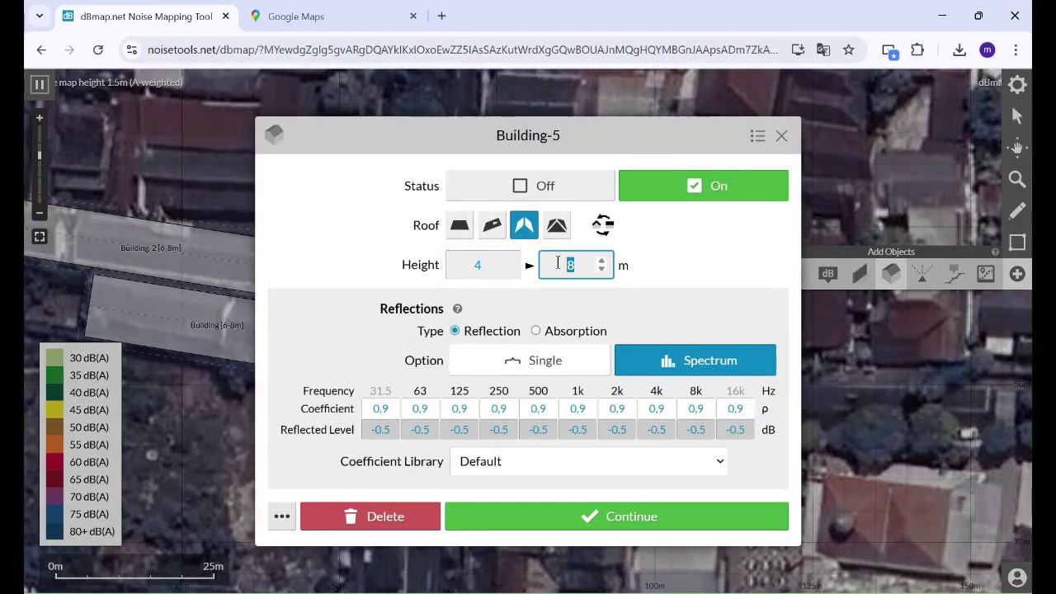
pyautogui.write('6')
pyautogui.click(608, 520)
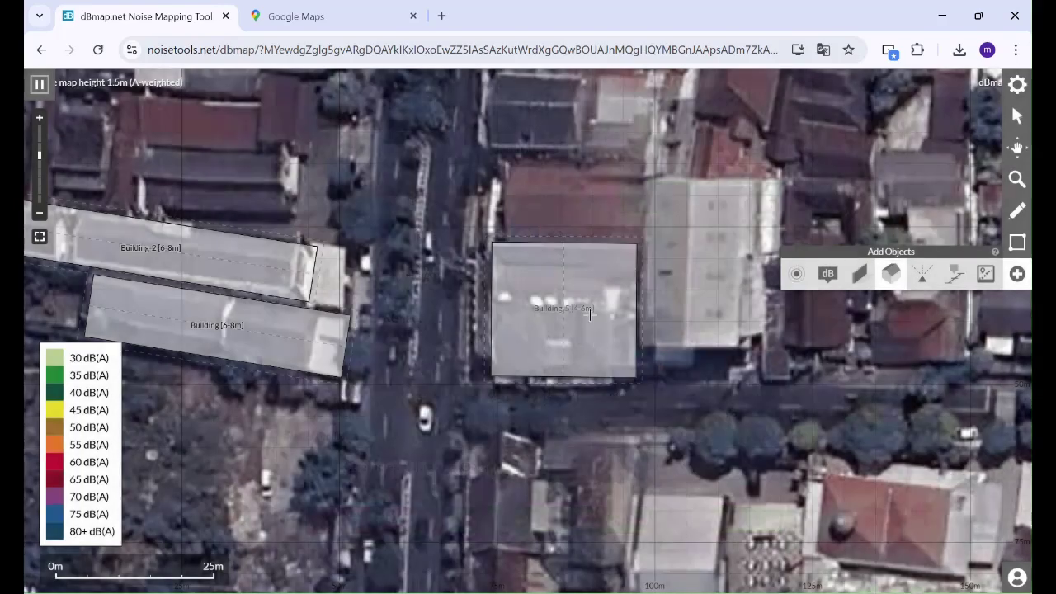
# Step: Draw a building about 11 m wide along the main road's east side, south of the side street, with a 4–6 m gable roof
pyautogui.scroll(-1, 590, 313)
pyautogui.scroll(1, 568, 410)
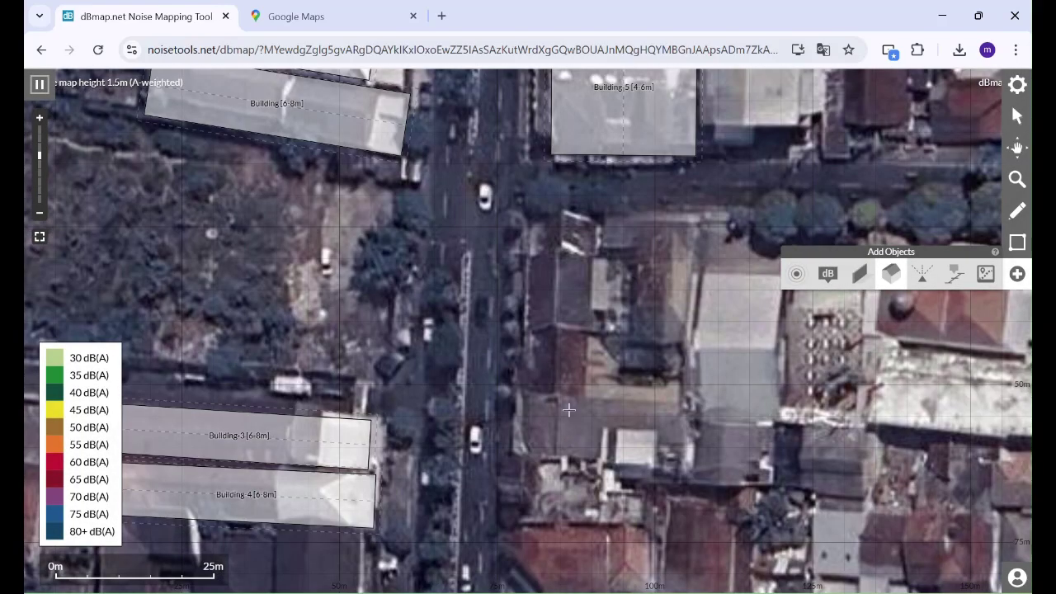
pyautogui.click(528, 222)
pyautogui.click(532, 455)
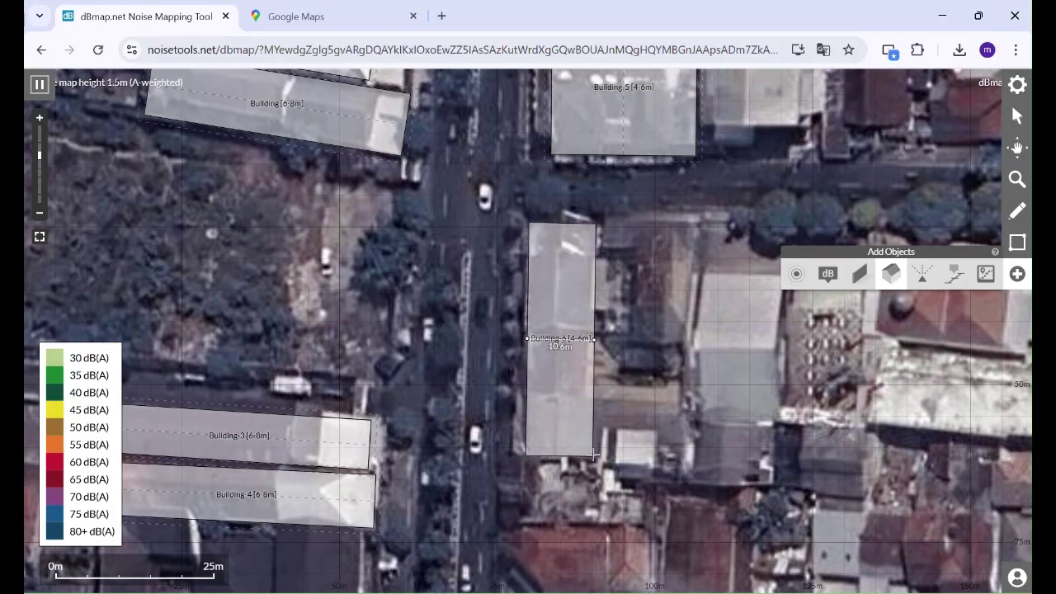
pyautogui.click(592, 452)
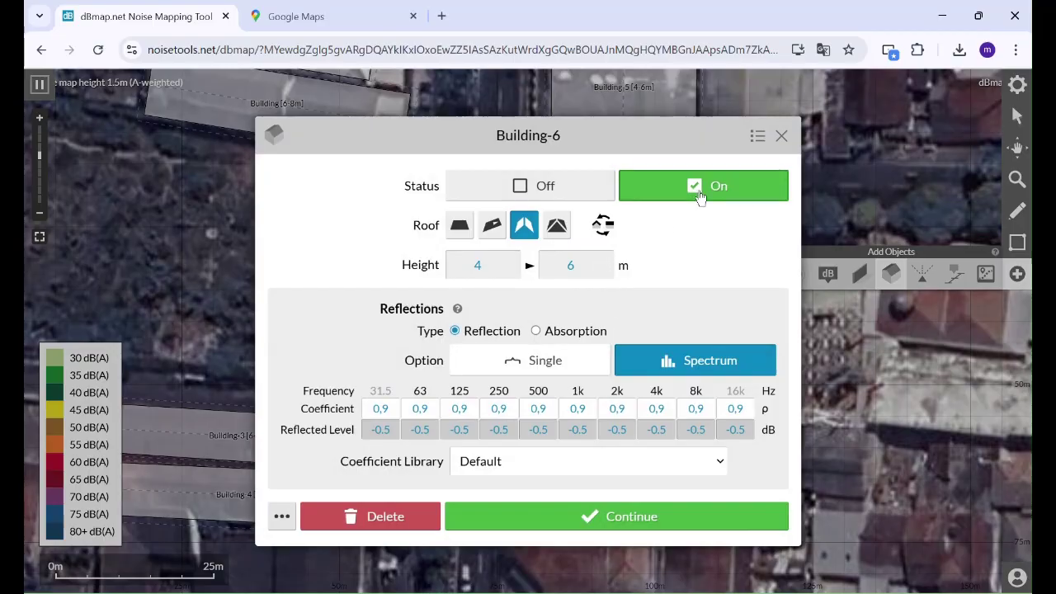
pyautogui.click(608, 517)
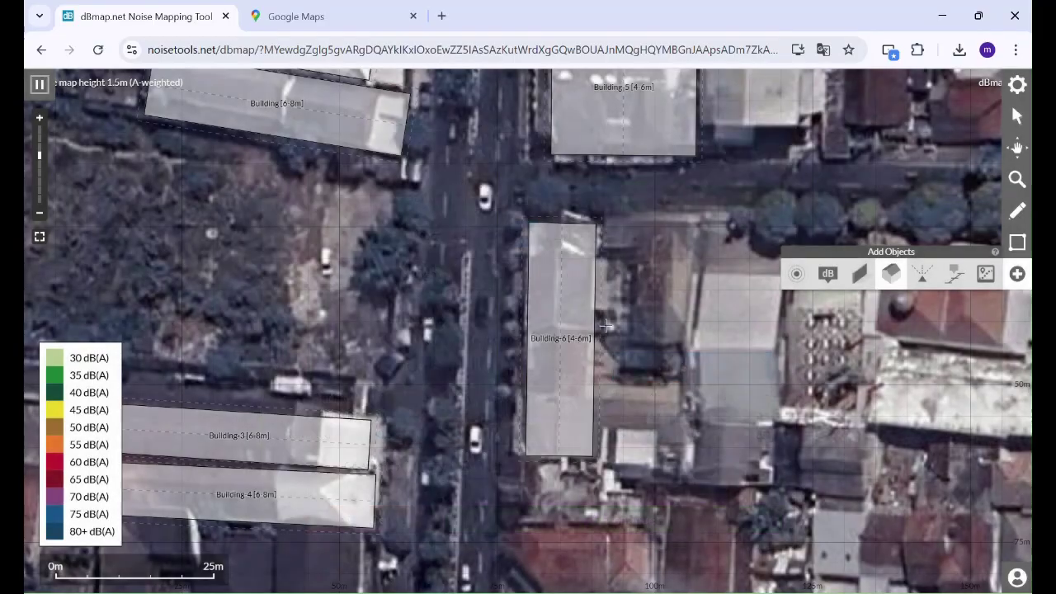
# Step: Draw a building over the small block directly south of Building-6, keeping the 4–6 m gable roof settings
pyautogui.scroll(-1, 612, 261)
pyautogui.scroll(1, 612, 501)
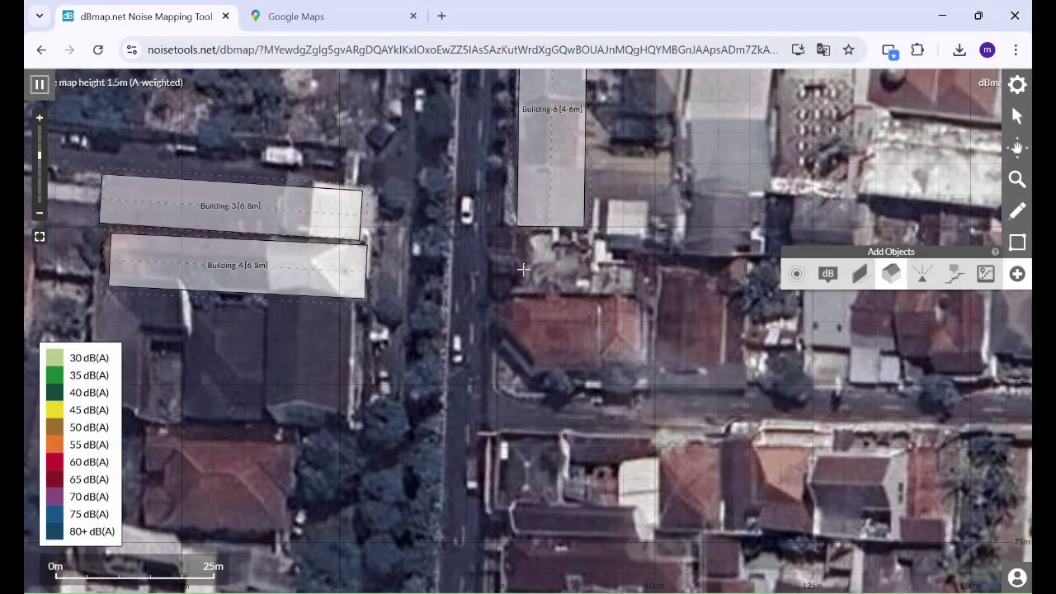
pyautogui.click(516, 237)
pyautogui.click(516, 288)
pyautogui.click(645, 294)
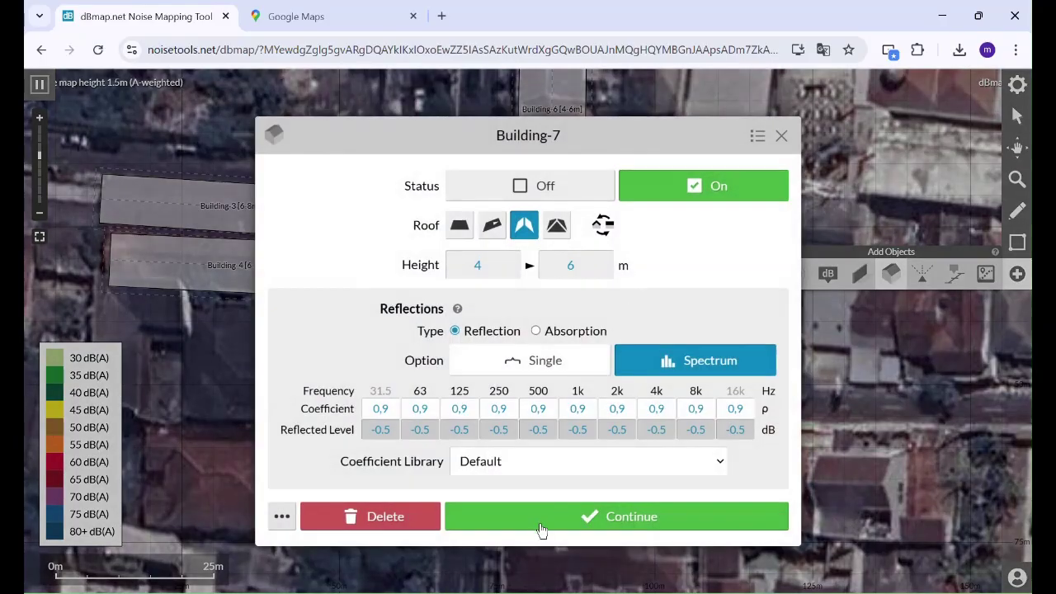
pyautogui.click(541, 517)
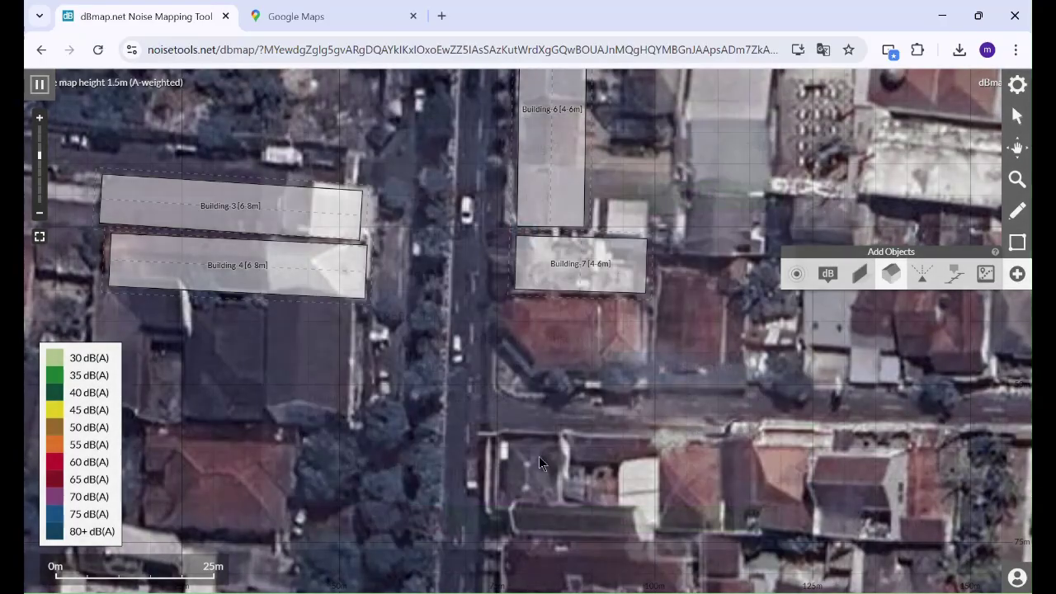
# Step: Draw a building about 21 m by 11 m over the red-roofed house directly south of Building-7
pyautogui.click(511, 302)
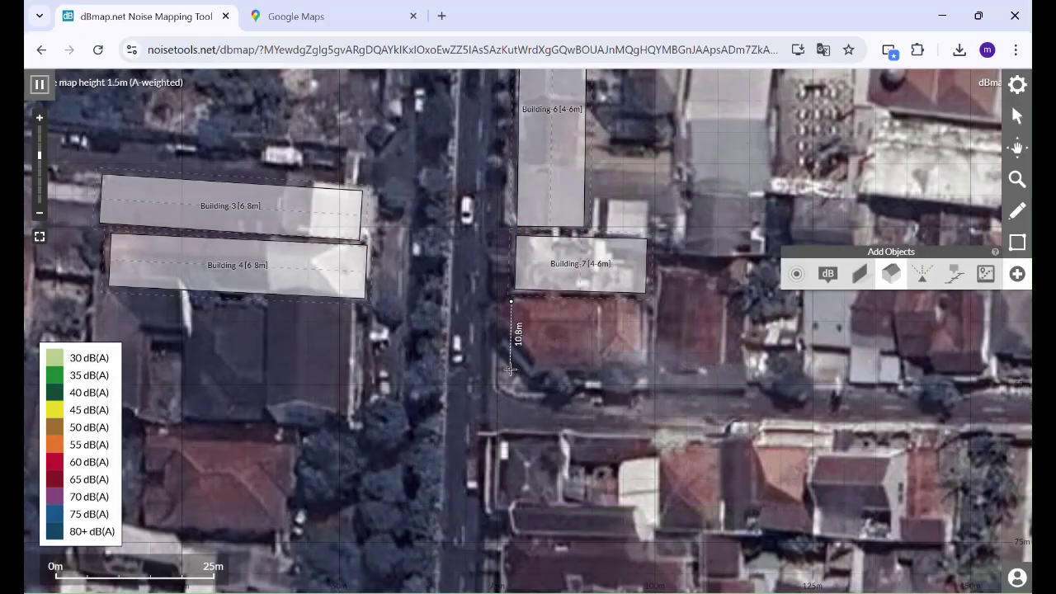
pyautogui.click(510, 370)
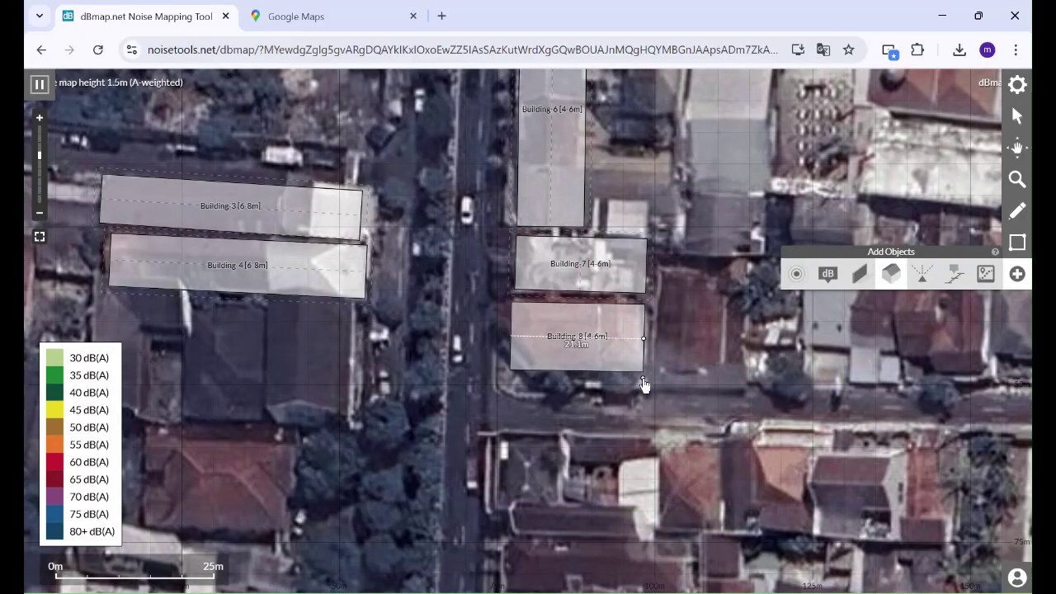
pyautogui.click(644, 385)
# Step: Set Building-8's heights to 6 m and 8 m and accept its settings
pyautogui.doubleClick(483, 265)
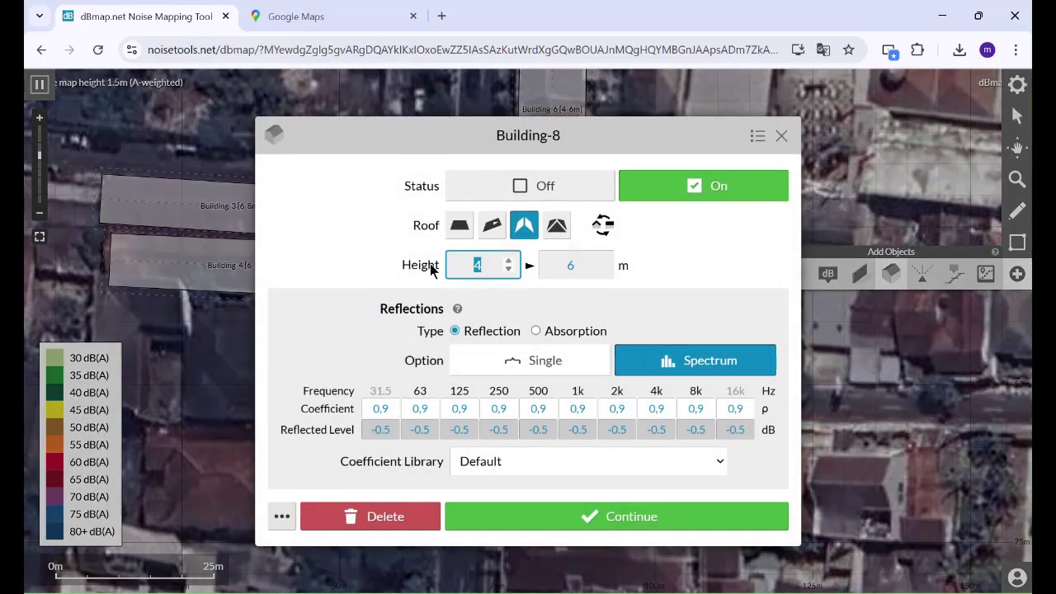
pyautogui.write('6')
pyautogui.click(581, 270)
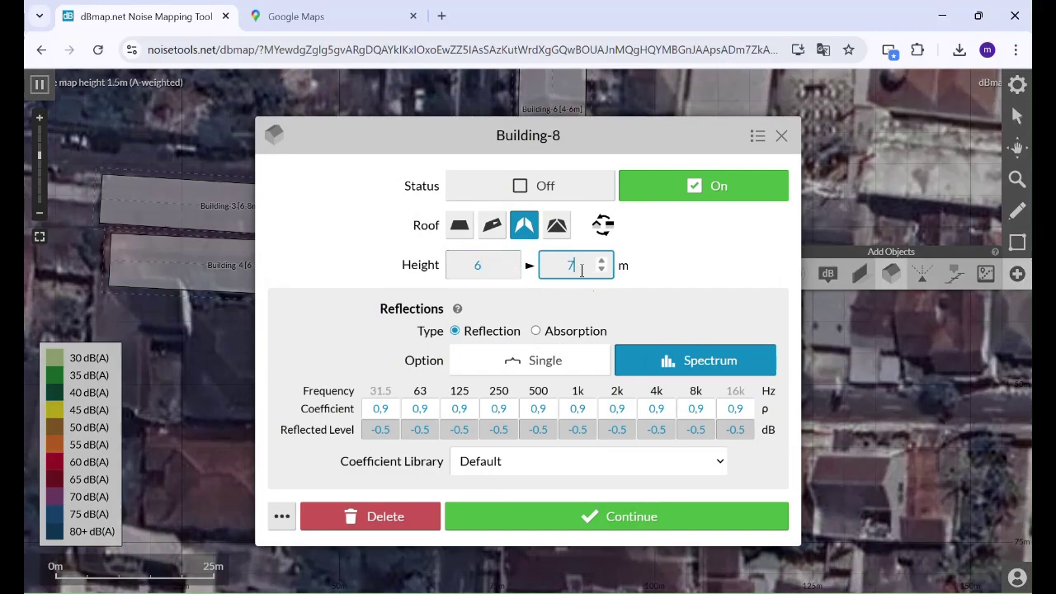
pyautogui.moveTo(566, 264); pyautogui.dragTo(543, 263)
pyautogui.write('8')
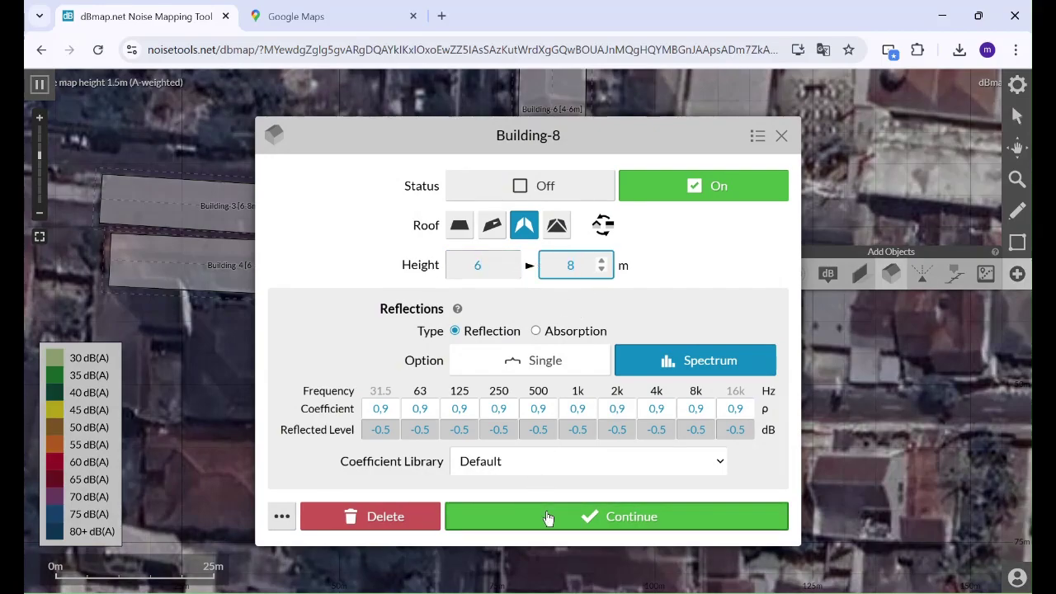
pyautogui.click(549, 517)
# Step: Look over the modelled buildings across the satellite background and around the road junction beside the vacant plot
pyautogui.scroll(-1, 622, 445)
pyautogui.scroll(-1, 473, 348)
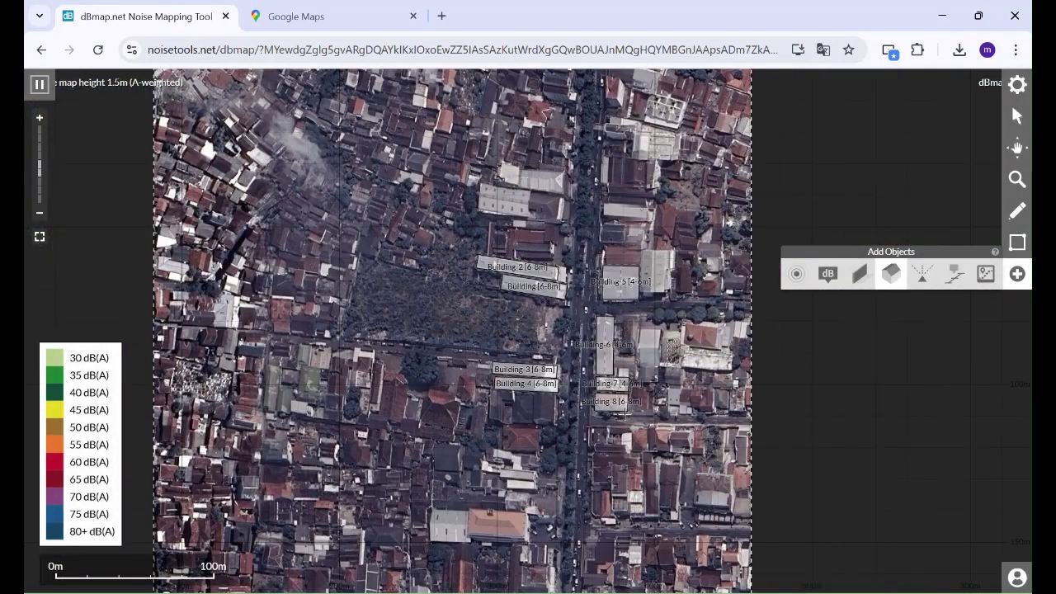
pyautogui.scroll(1, 459, 140)
pyautogui.scroll(-1, 459, 140)
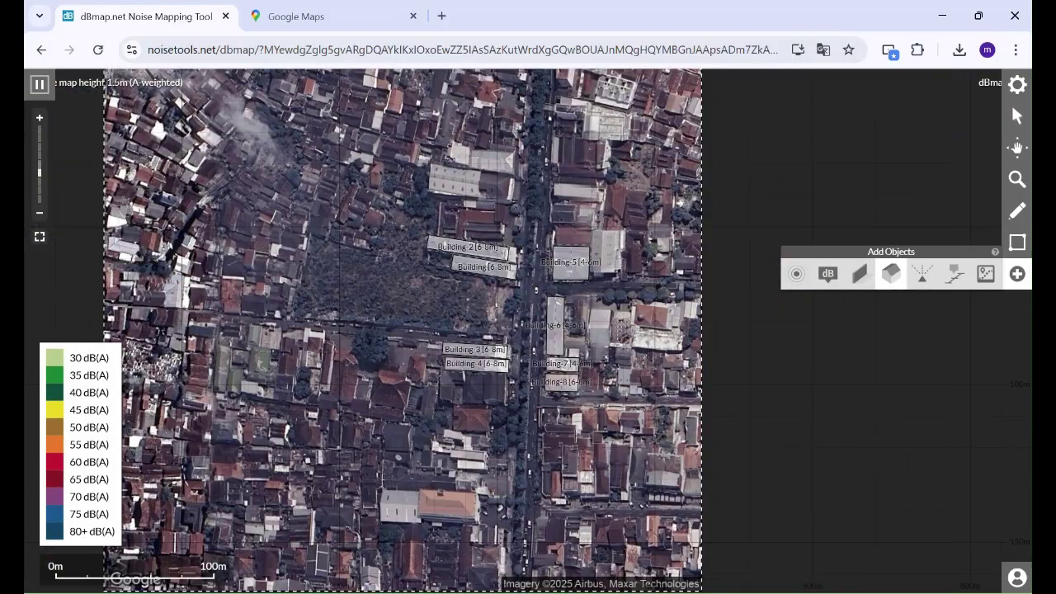
pyautogui.scroll(1, 563, 445)
pyautogui.scroll(1, 538, 458)
pyautogui.scroll(-1, 643, 192)
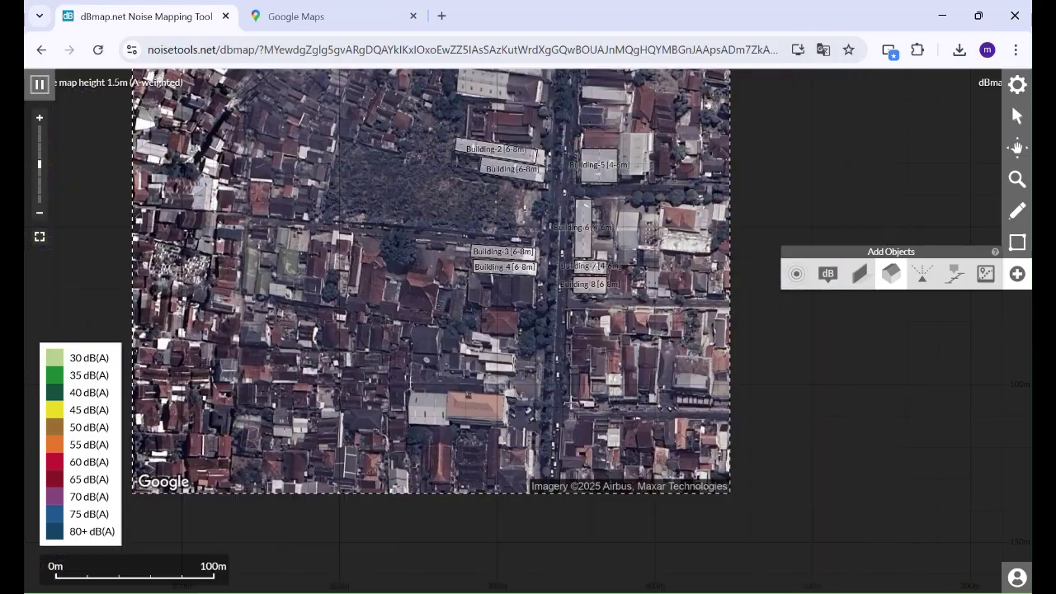
pyautogui.scroll(-1, 571, 384)
pyautogui.scroll(1, 535, 188)
pyautogui.scroll(1, 536, 188)
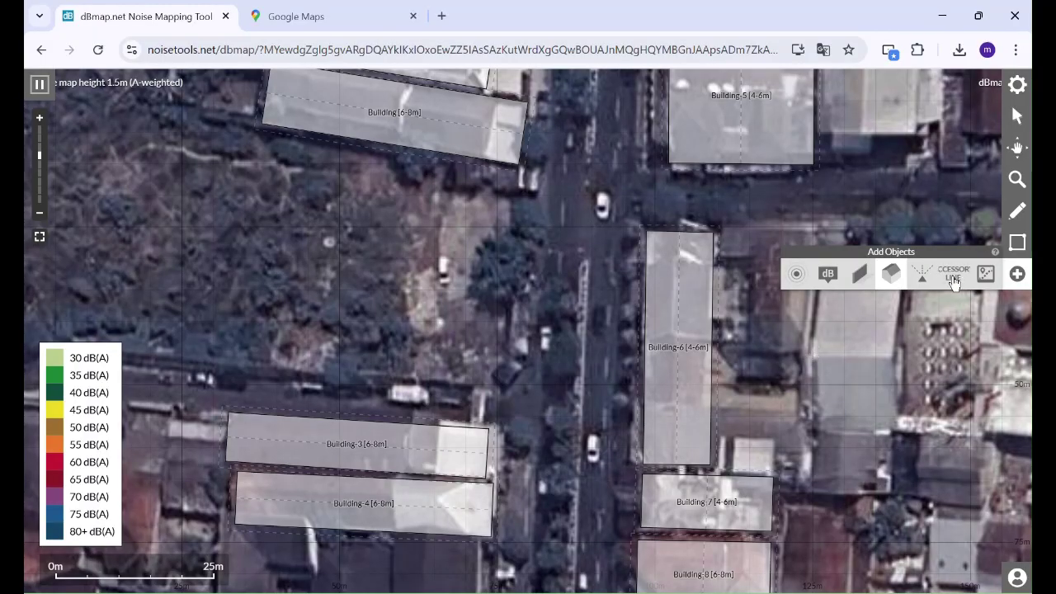
# Step: Place a point noise source on the white car at the road junction, with a height of 0.5 m and an octave-band spectrum
pyautogui.click(794, 279)
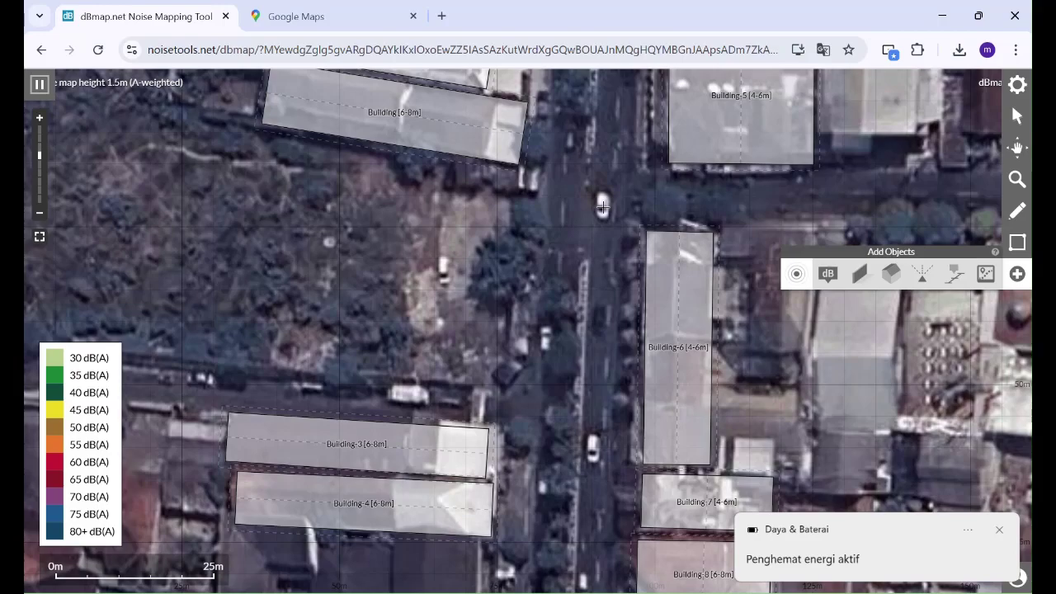
pyautogui.click(603, 206)
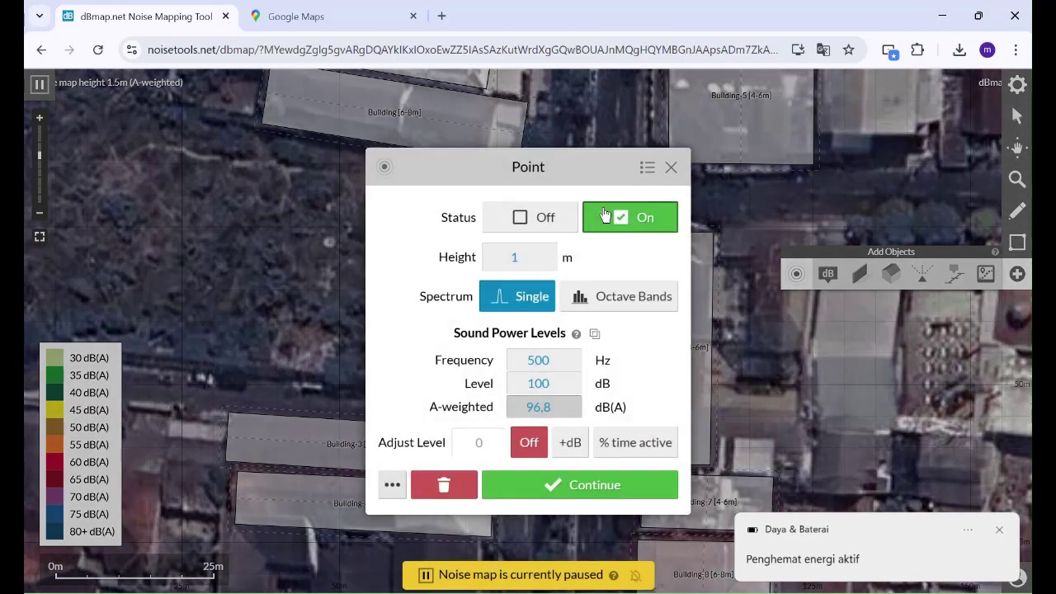
pyautogui.click(519, 258)
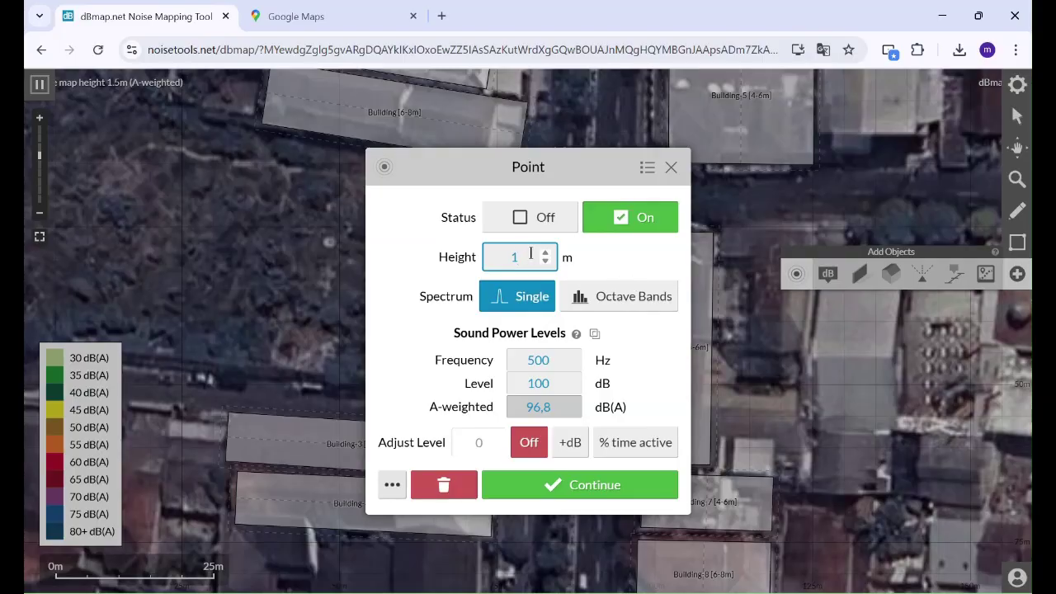
pyautogui.moveTo(516, 259); pyautogui.dragTo(484, 259)
pyautogui.write('0,5')
pyautogui.click(636, 295)
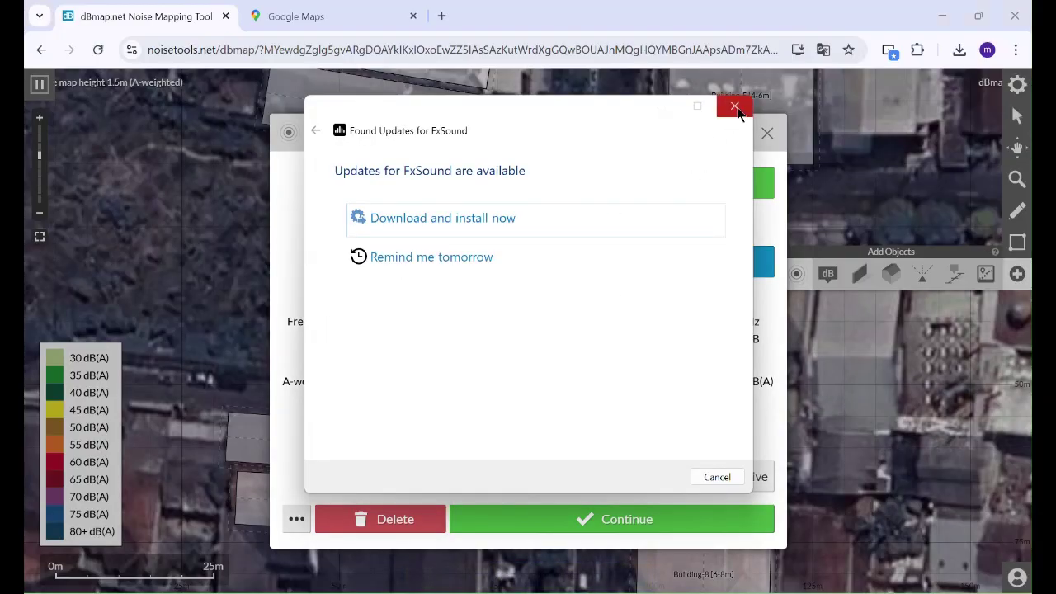
pyautogui.click(735, 107)
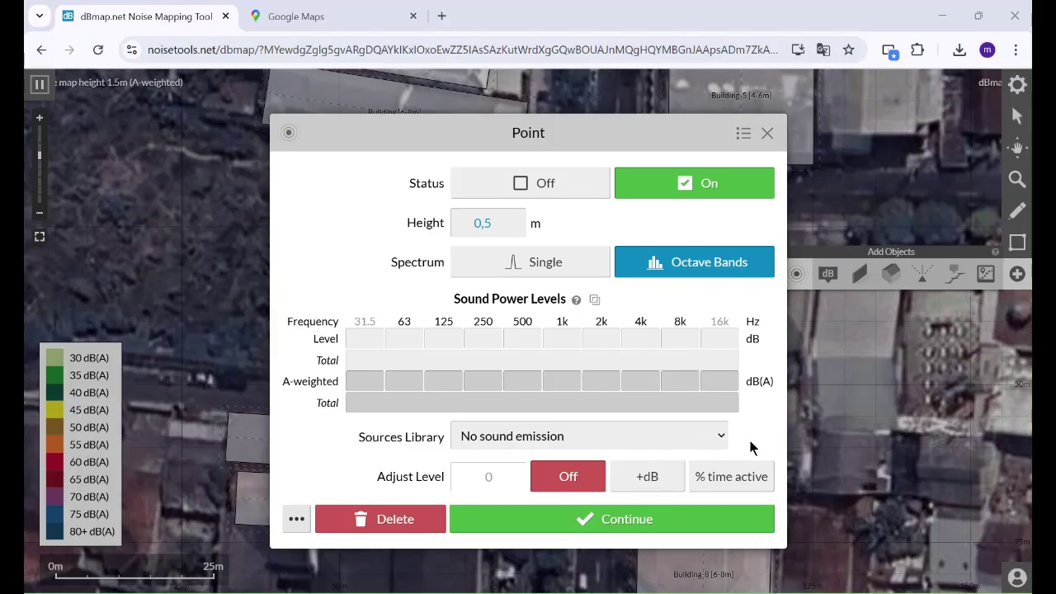
# Step: Examine the basic and road-construction sound sources offered in the point's sources library
pyautogui.click(582, 426)
pyautogui.click(583, 430)
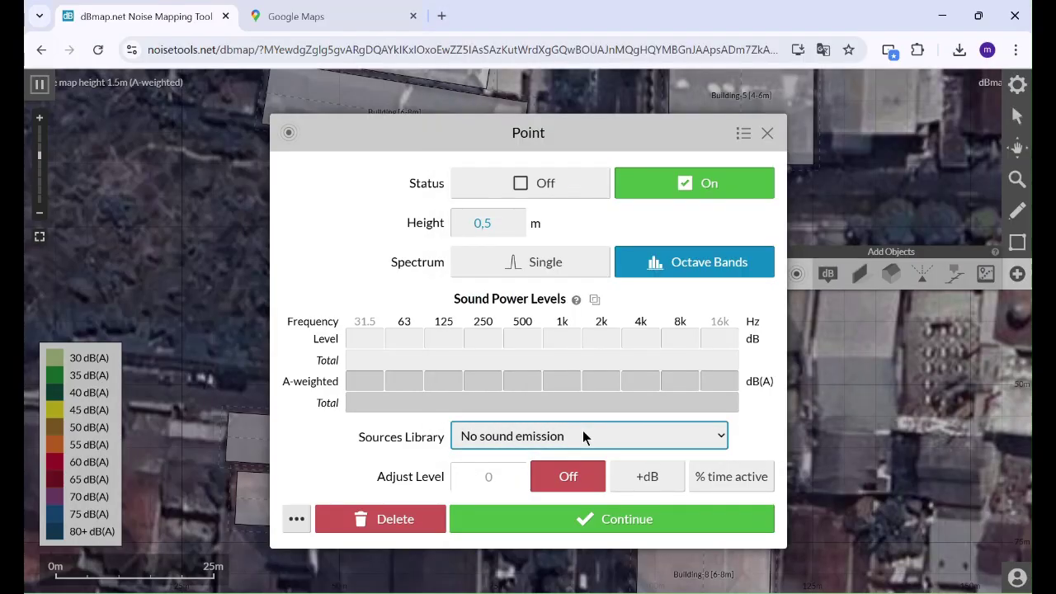
pyautogui.click(582, 430)
pyautogui.scroll(1, 627, 199)
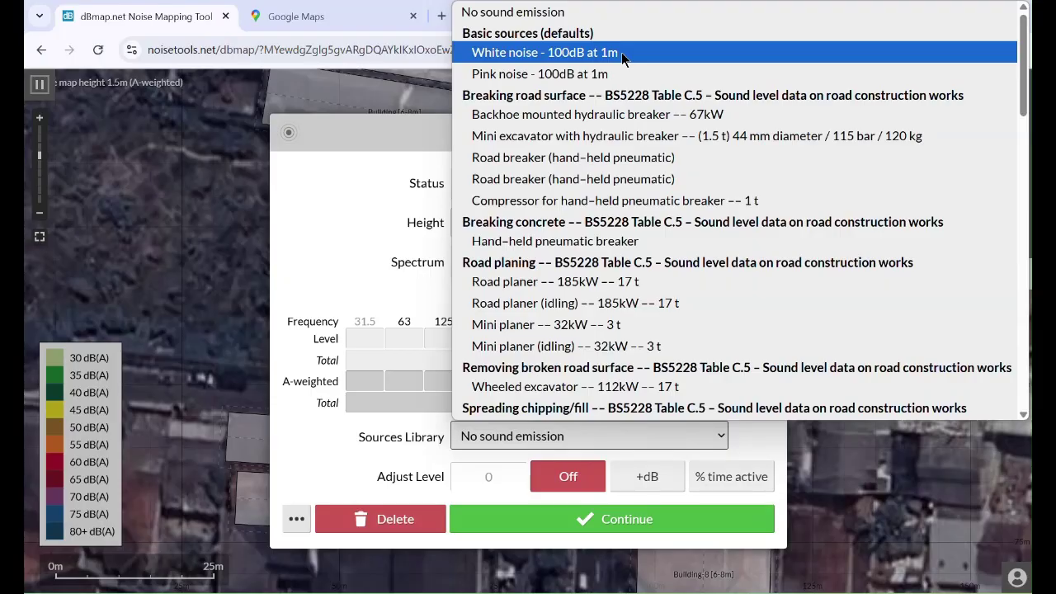
pyautogui.press('Escape')
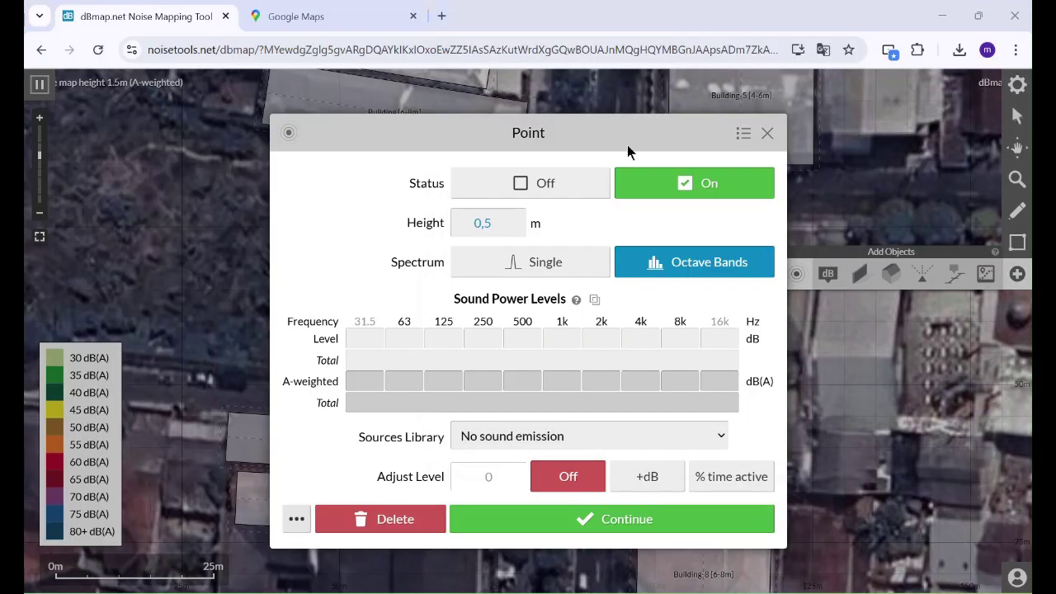
pyautogui.click(534, 436)
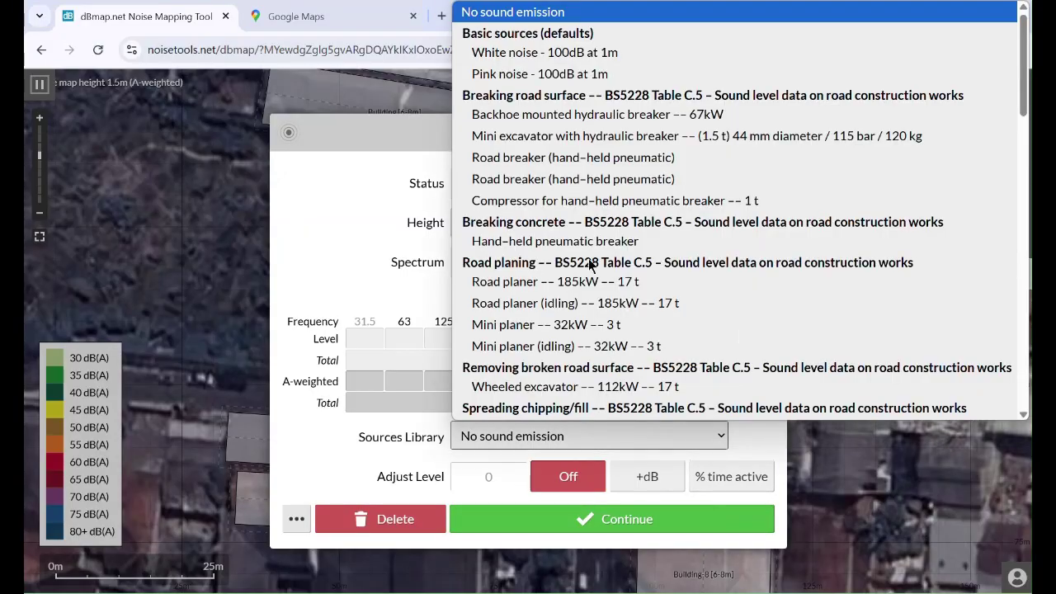
pyautogui.press('Escape')
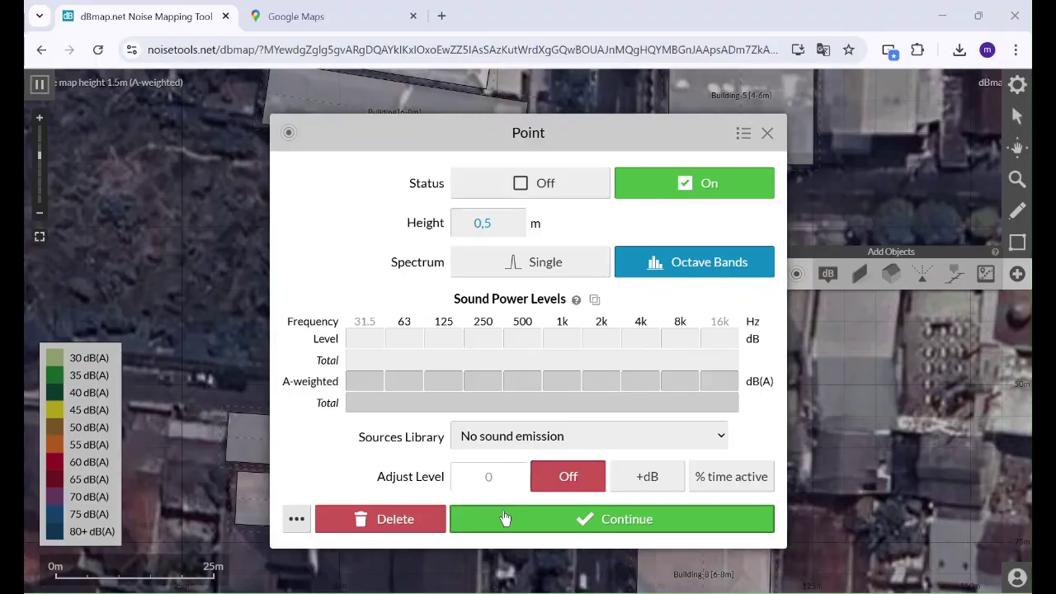
# Step: Assign the library source "White noise - 100dB at 1m" to the point, switch its level adjustment to +dB and accept
pyautogui.click(520, 436)
pyautogui.scroll(-1, 577, 231)
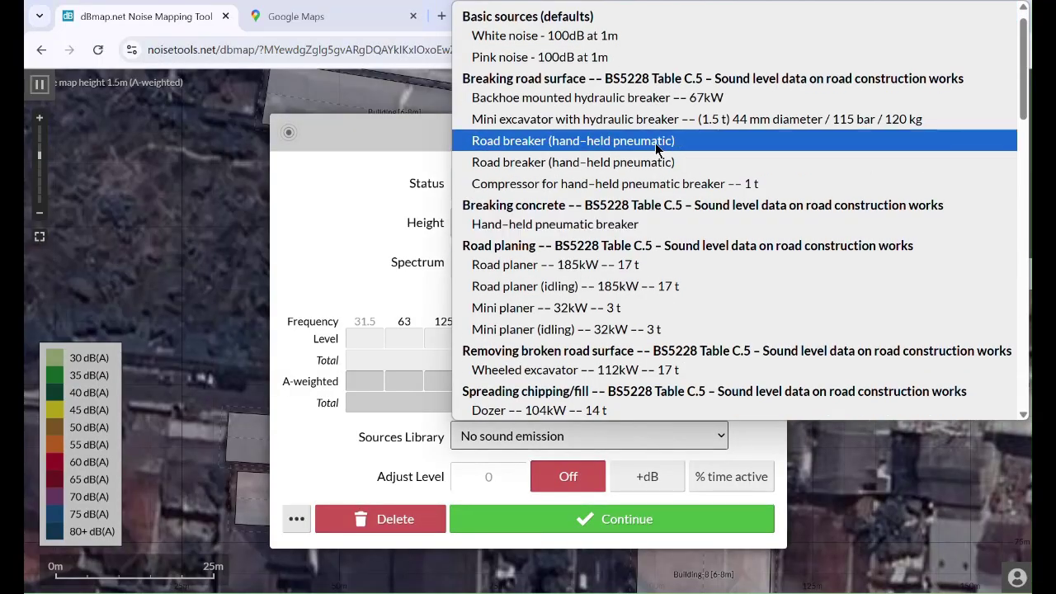
pyautogui.press('Up')
pyautogui.press('Up')
pyautogui.press('Up')
pyautogui.press('Up')
pyautogui.press('Return')
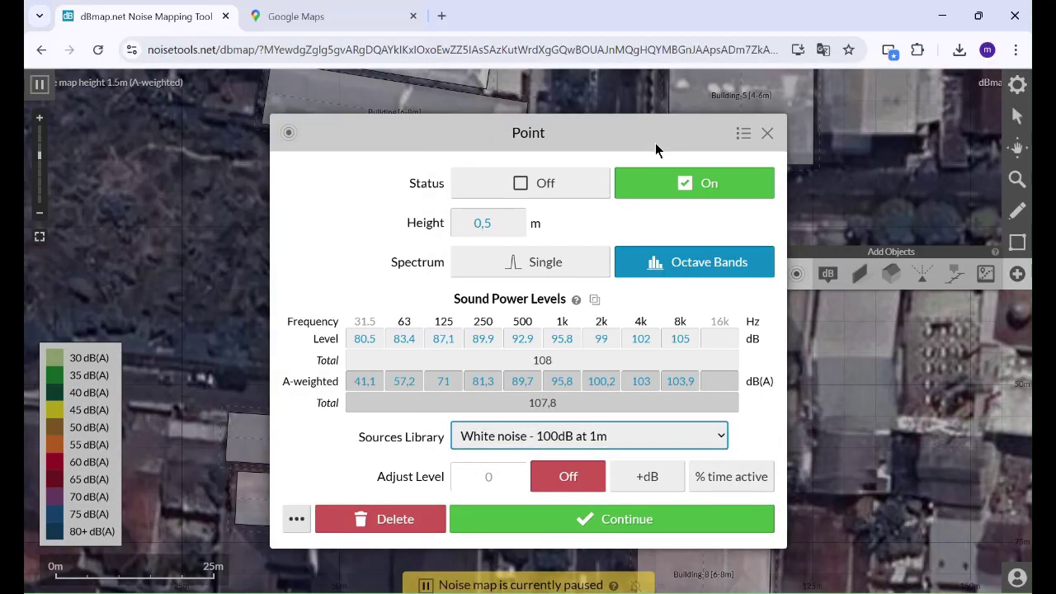
pyautogui.click(766, 437)
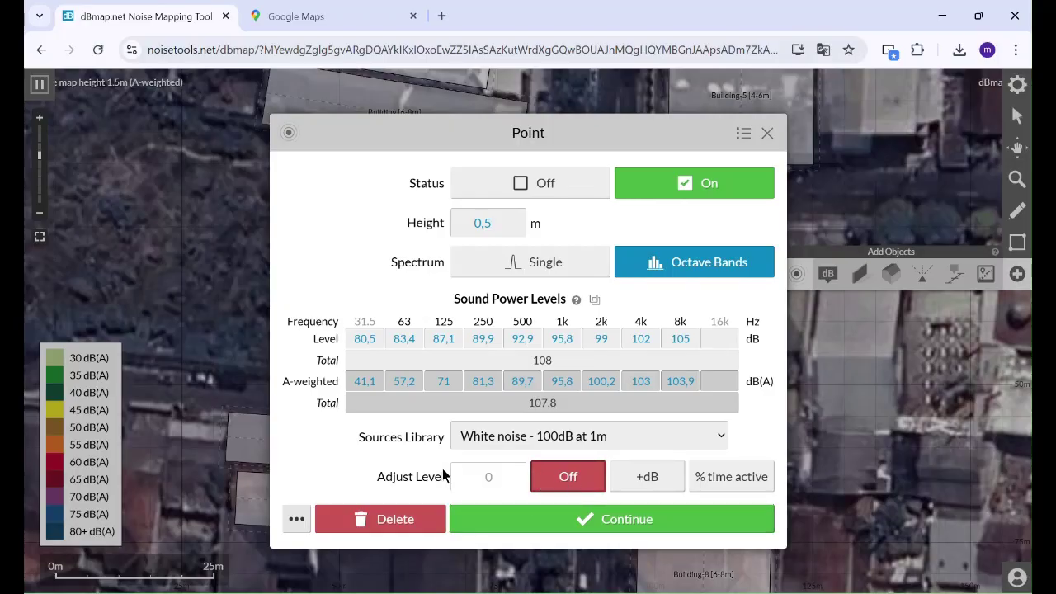
pyautogui.click(643, 477)
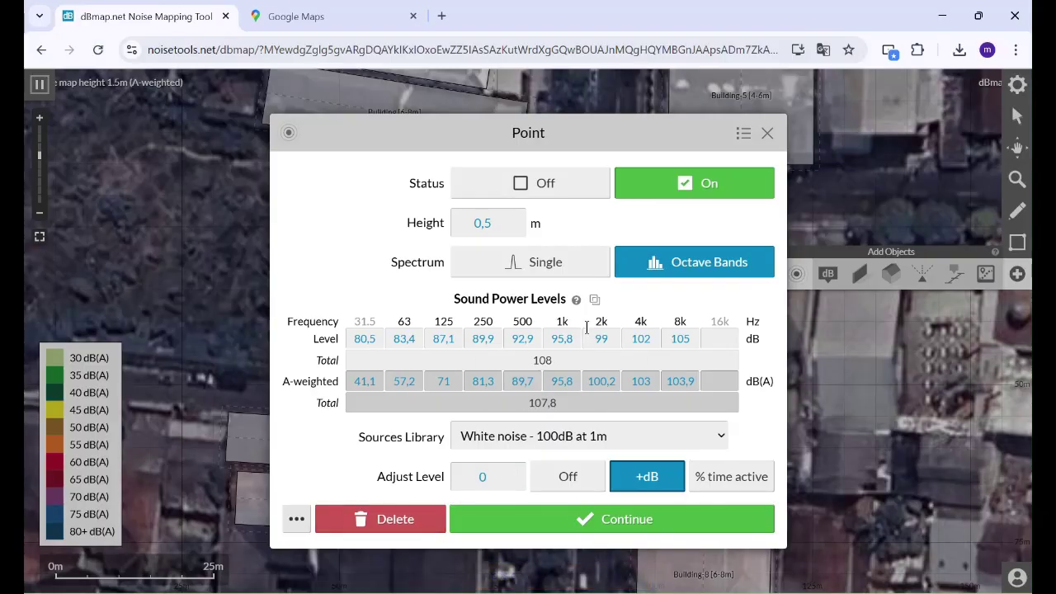
pyautogui.click(611, 524)
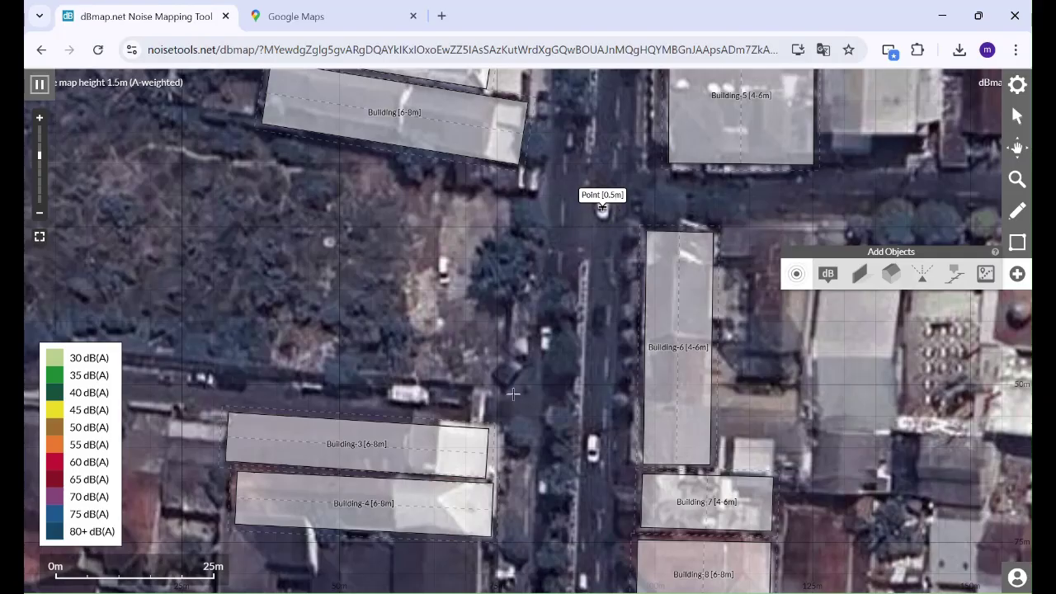
# Step: Resume the paused calculation to generate the noise map around the point source
pyautogui.scroll(-1, 513, 394)
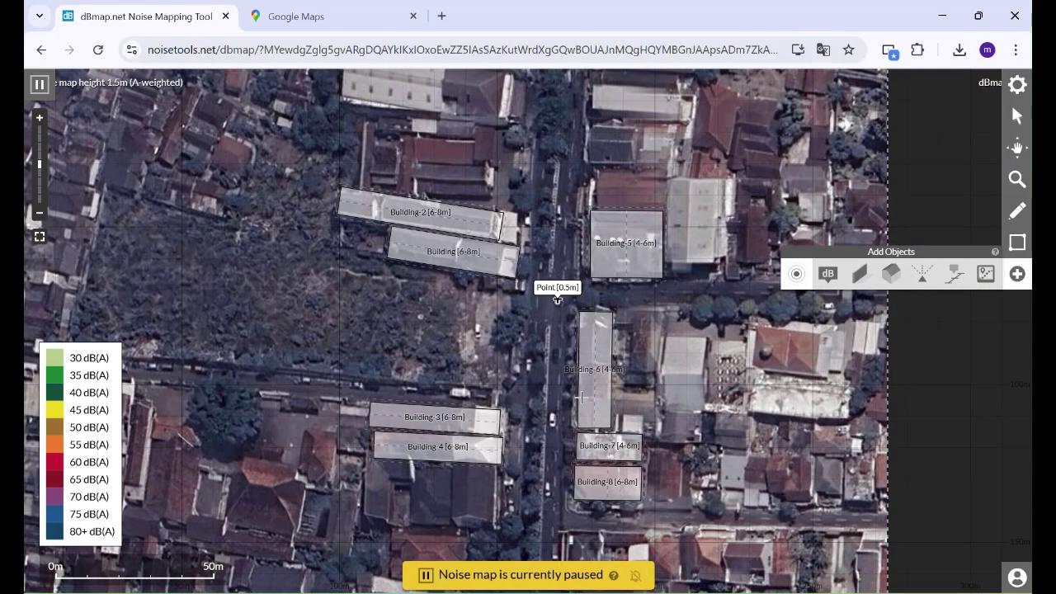
pyautogui.click(427, 578)
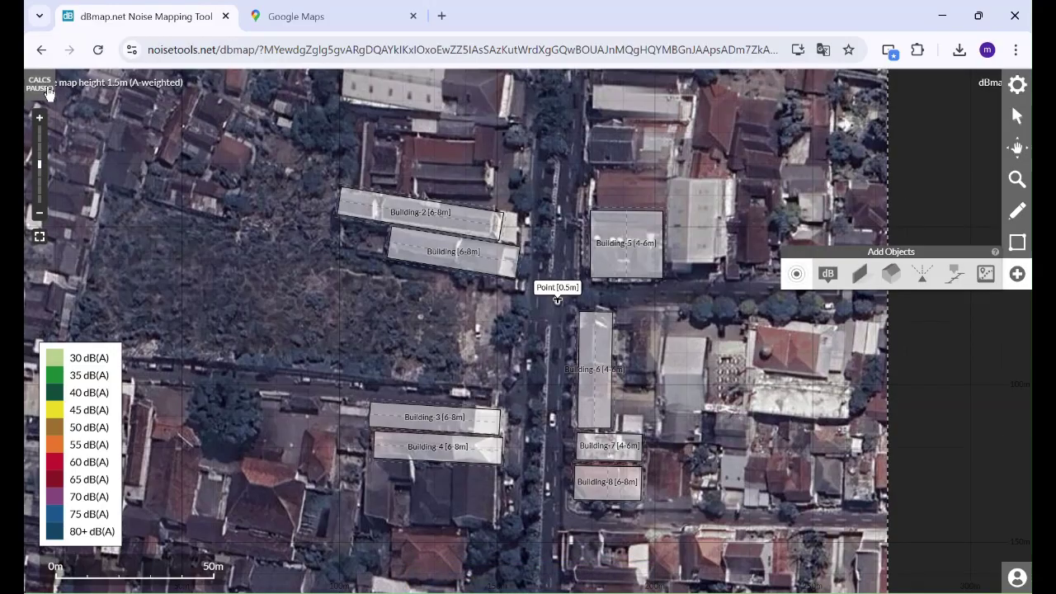
pyautogui.click(47, 91)
pyautogui.click(47, 91)
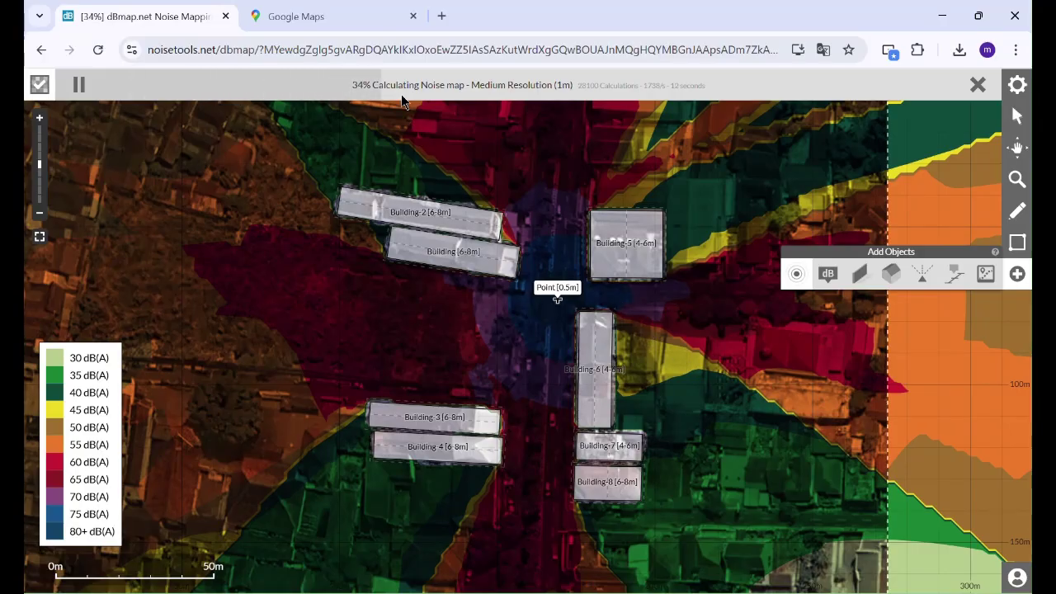
pyautogui.press('ctrl')
pyautogui.press('ctrl')
pyautogui.press('ctrl')
pyautogui.press('ctrl')
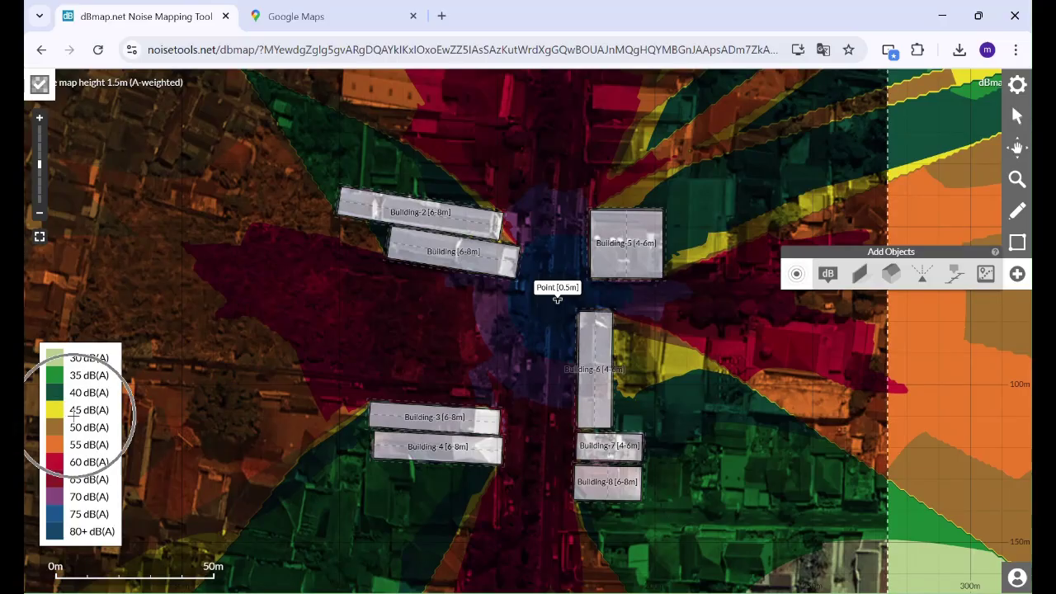
# Step: Choose ISO9613-2:2024 (New) as the calculation method in the map settings
pyautogui.click(1020, 93)
pyautogui.scroll(-2, 932, 382)
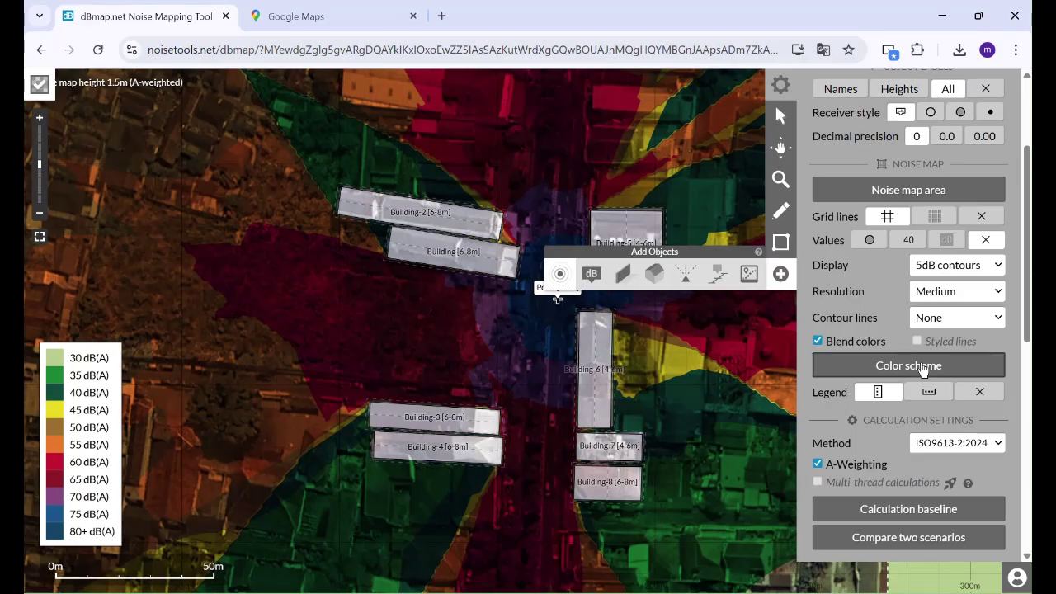
pyautogui.click(951, 442)
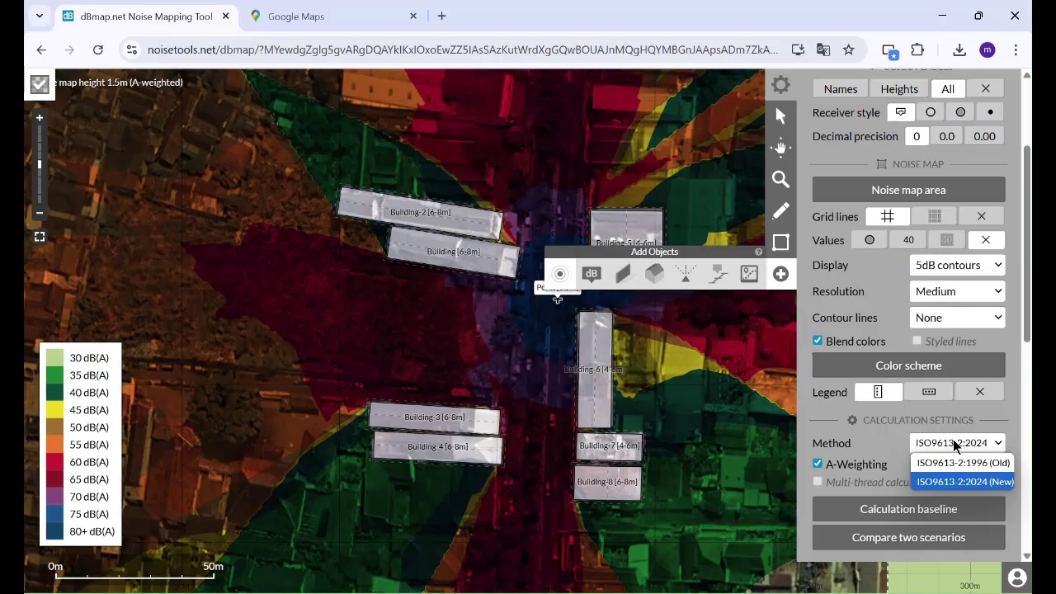
pyautogui.click(953, 441)
pyautogui.click(953, 442)
pyautogui.click(957, 481)
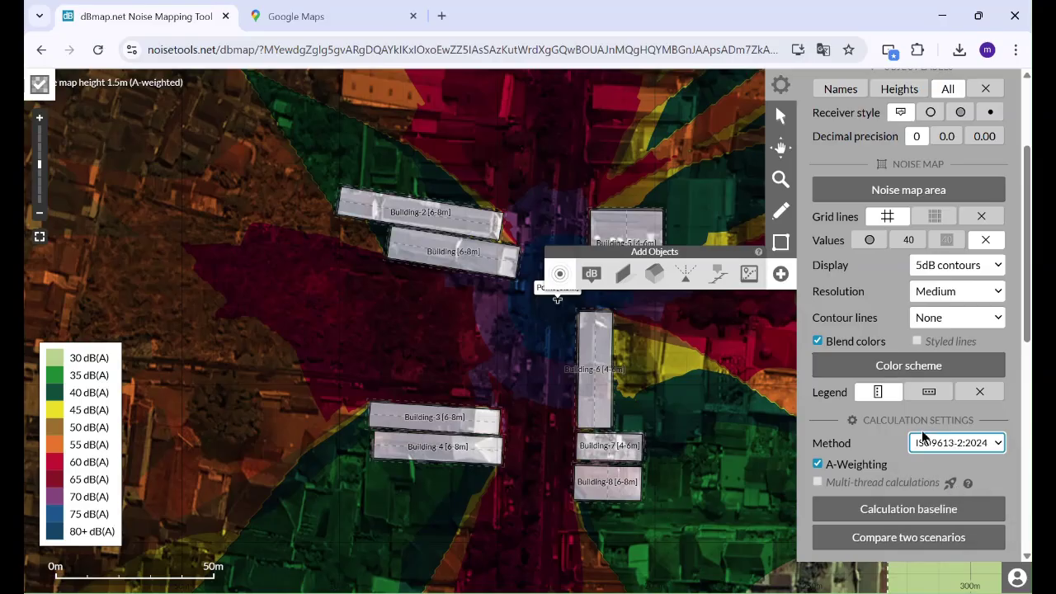
# Step: Apply the France (NF S31-130) preset as the noise map's color scheme and close the scheme editor
pyautogui.click(925, 367)
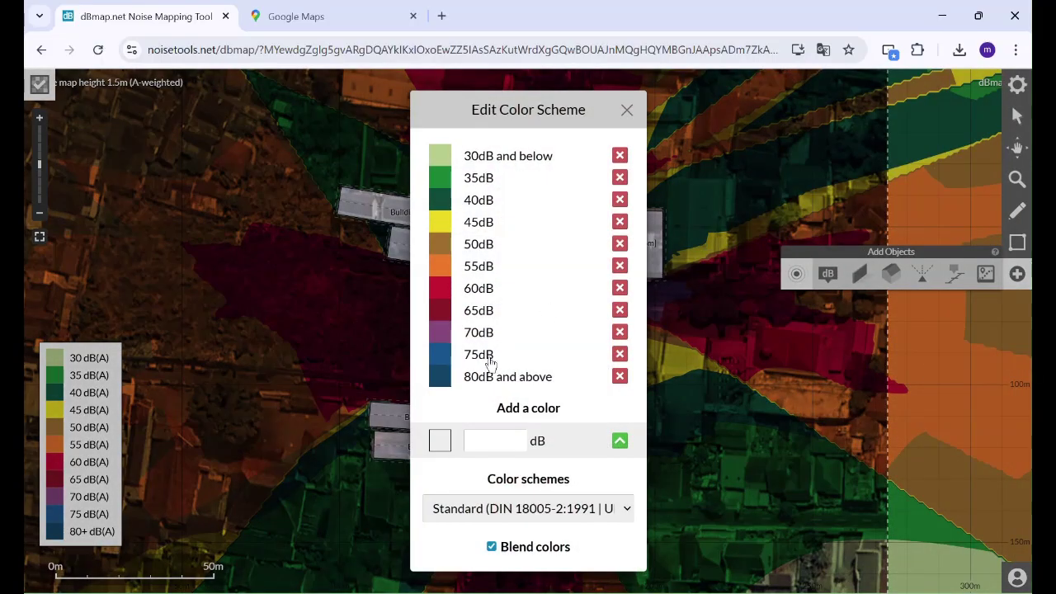
pyautogui.click(526, 512)
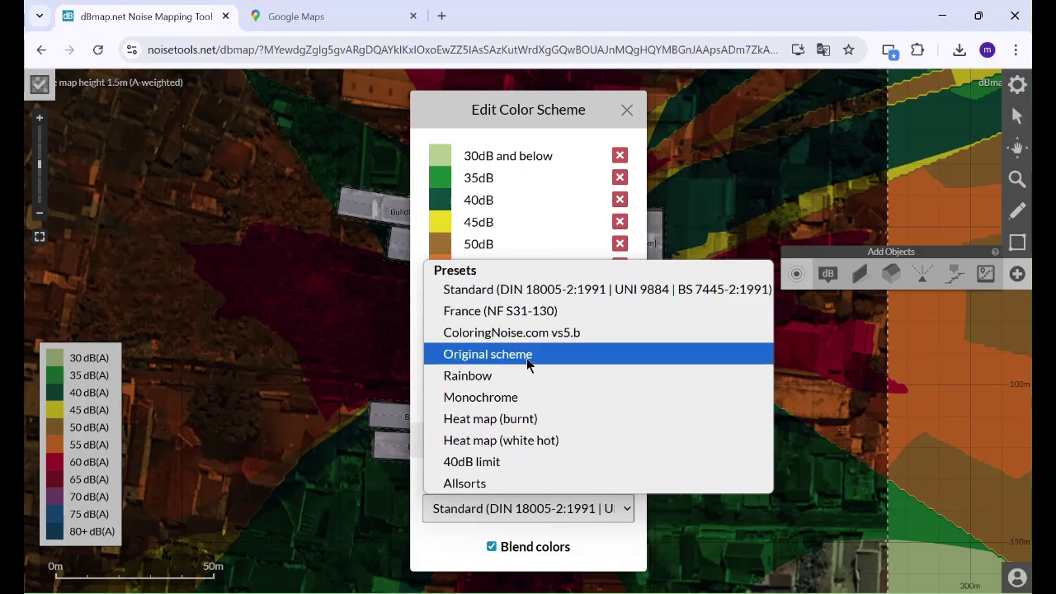
pyautogui.click(518, 314)
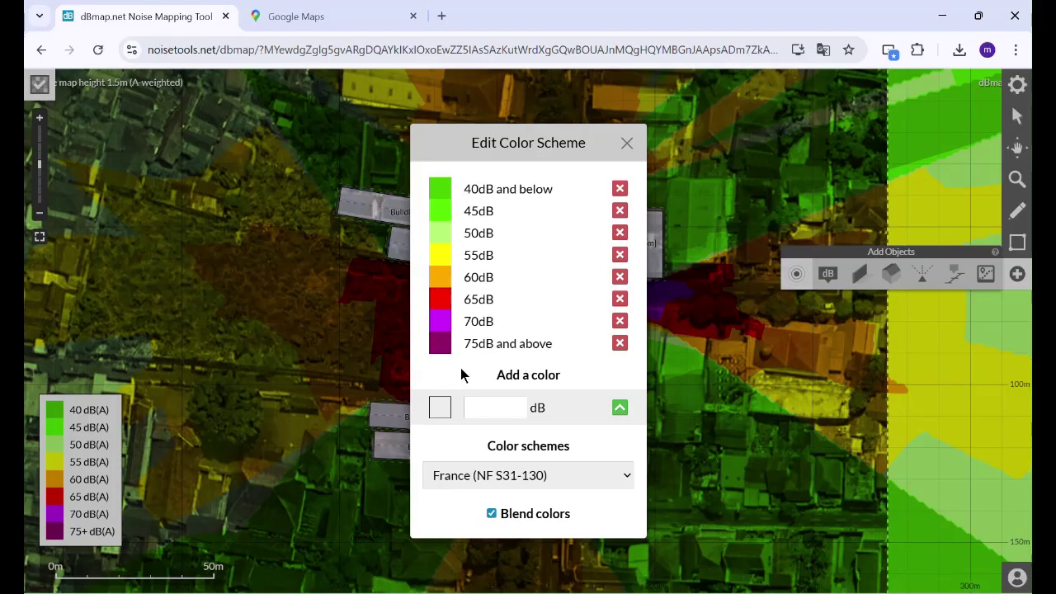
pyautogui.click(627, 144)
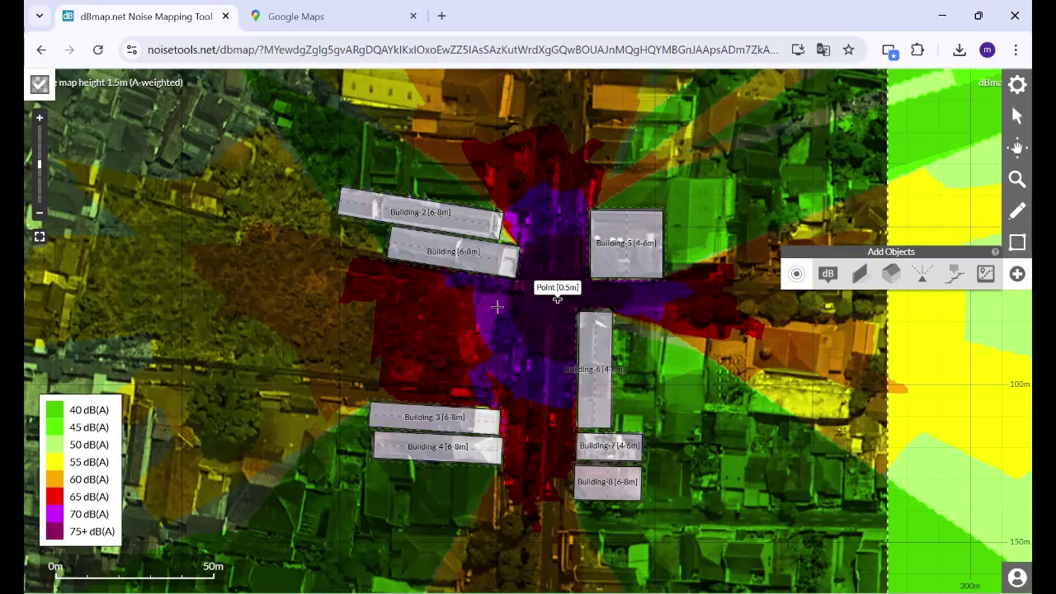
pyautogui.press('ctrl')
pyautogui.press('ctrl')
pyautogui.press('ctrl')
pyautogui.press('ctrl')
pyautogui.press('ctrl')
pyautogui.press('ctrl')
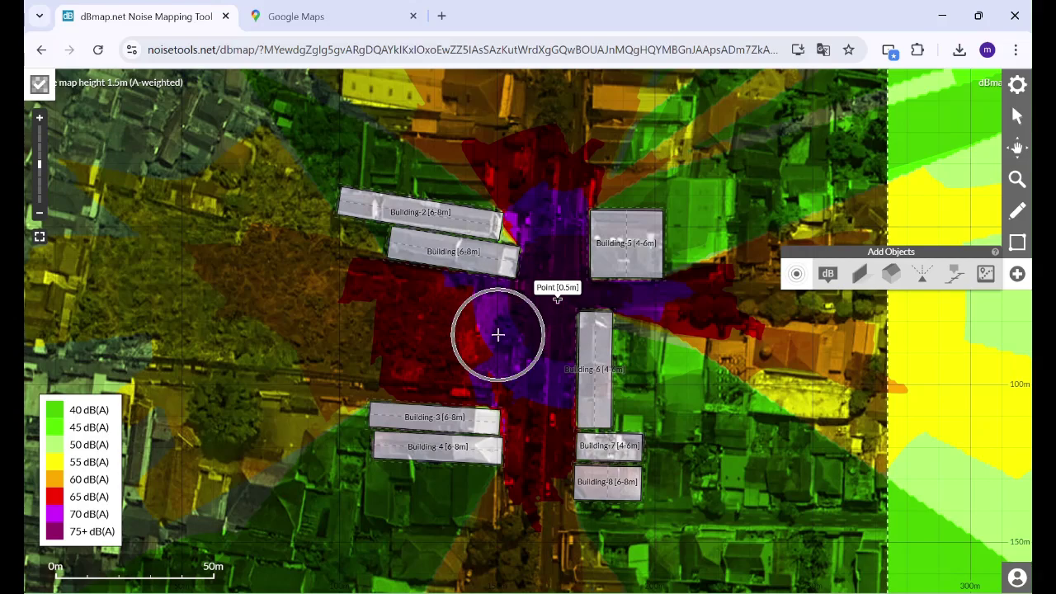
pyautogui.press('ctrl')
pyautogui.press('ctrl')
pyautogui.press('ctrl')
pyautogui.press('ctrl')
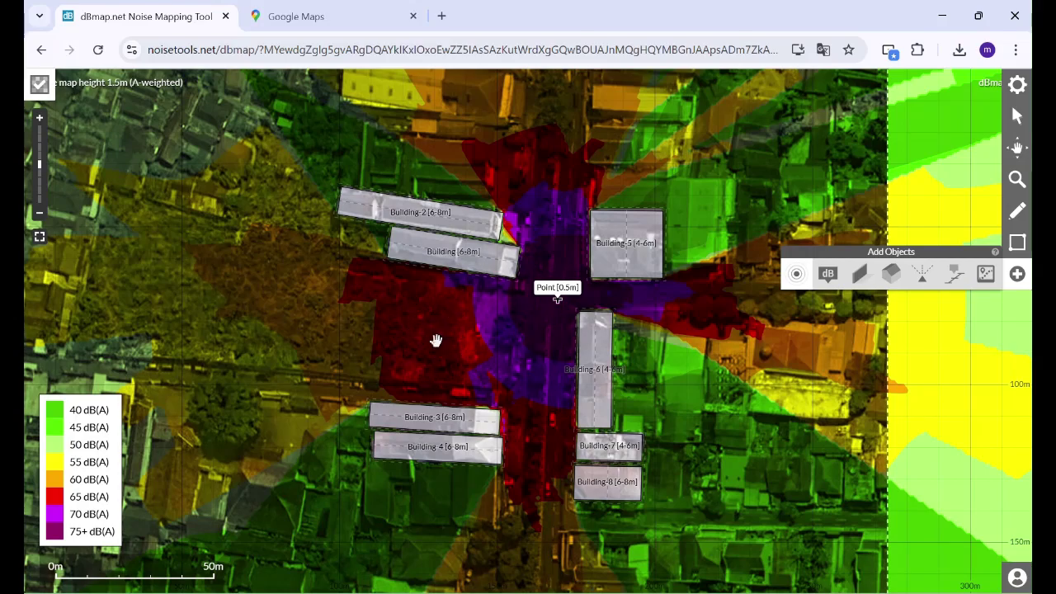
pyautogui.press('ctrl')
# Step: Add three 0.5 m high "White noise - 100dB at 1m" point sources on the road, beside Building-5, Building-8 and the lower end of Building-6
pyautogui.click(798, 283)
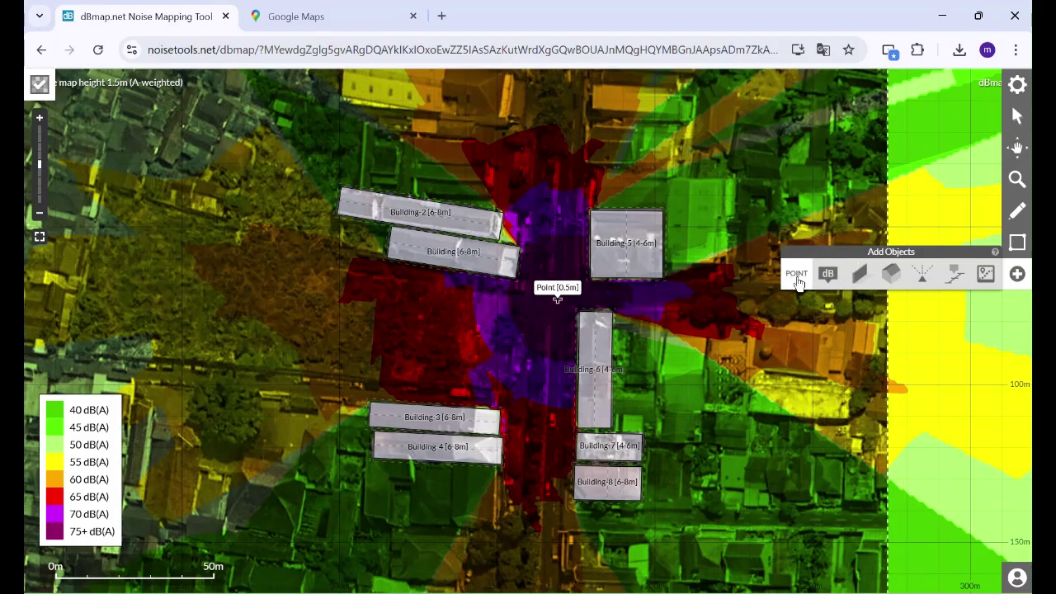
pyautogui.click(559, 212)
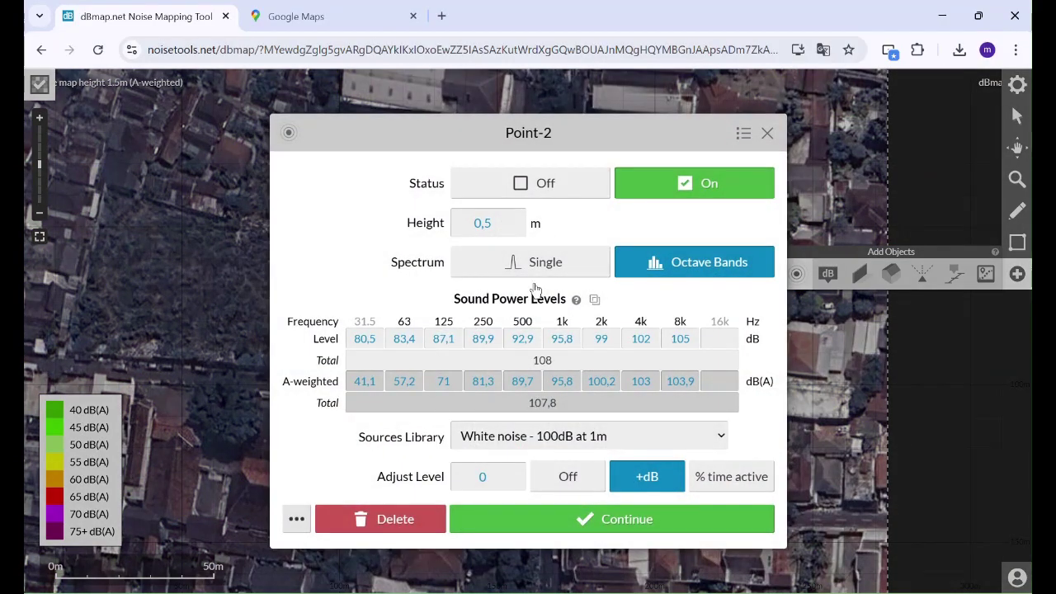
pyautogui.click(583, 532)
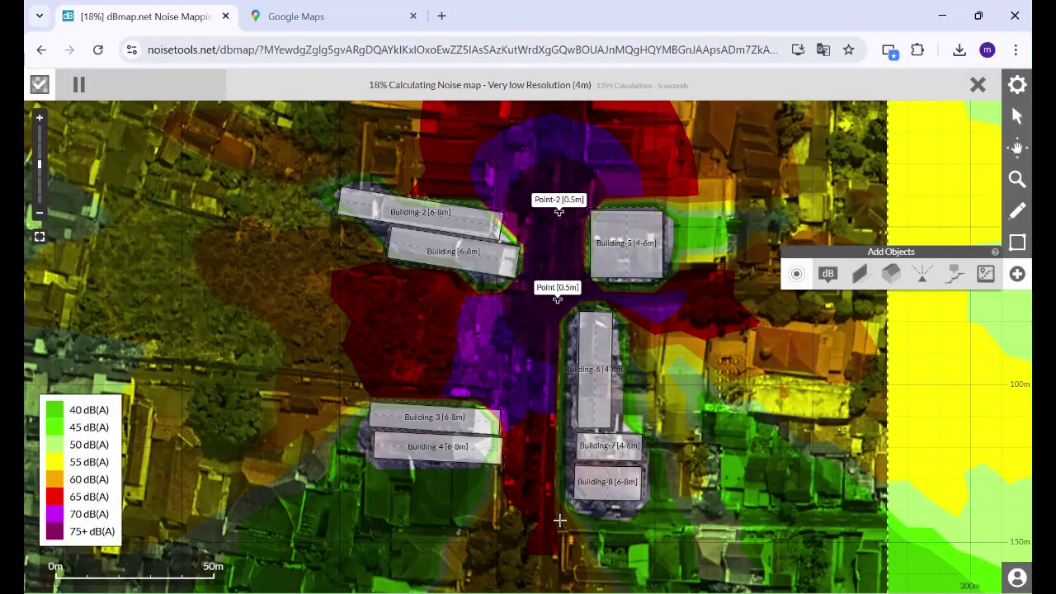
pyautogui.click(548, 487)
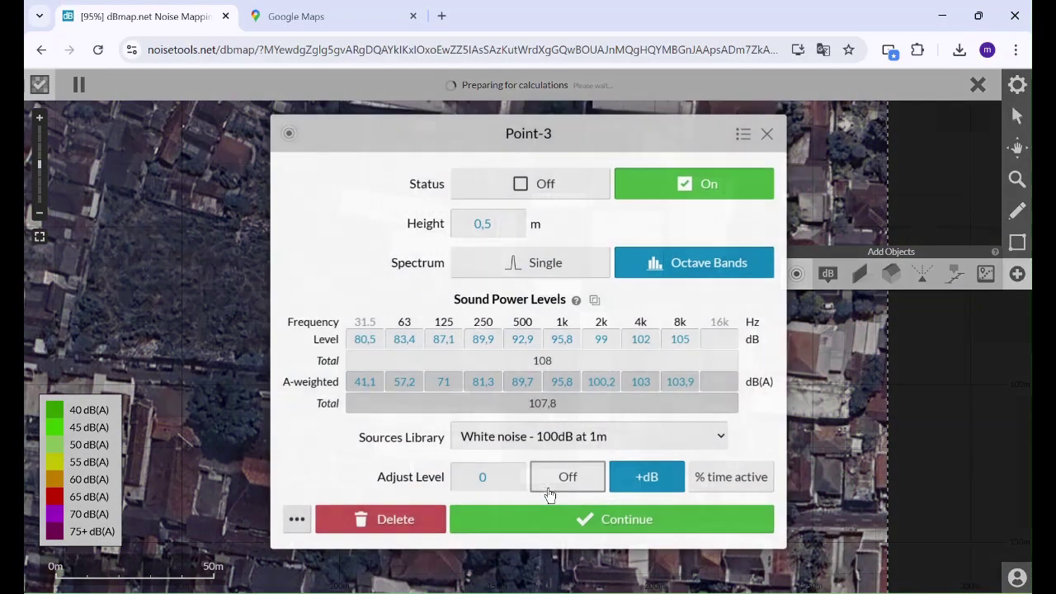
pyautogui.click(553, 514)
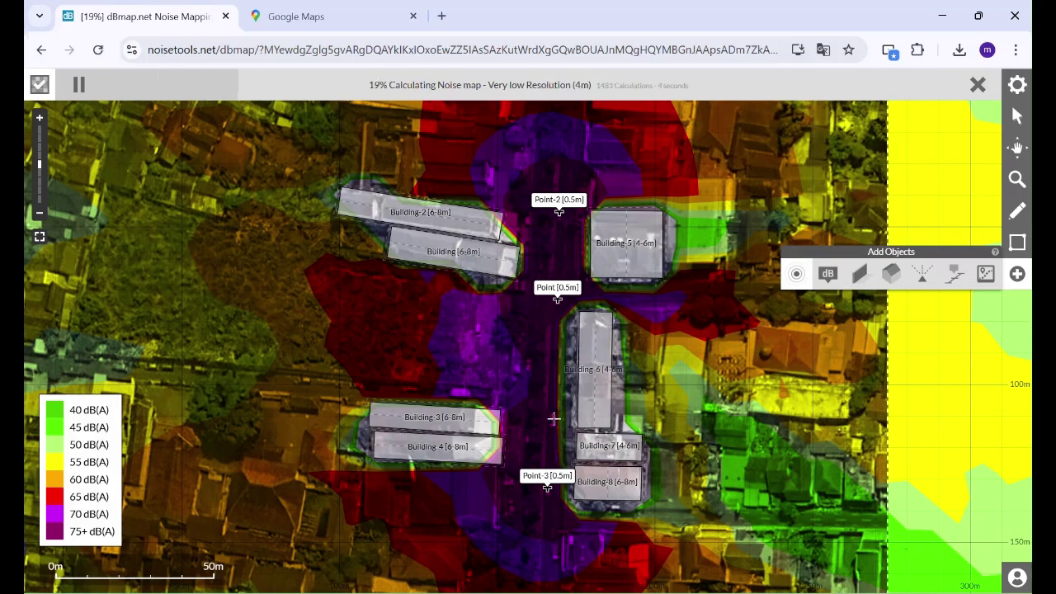
pyautogui.click(552, 419)
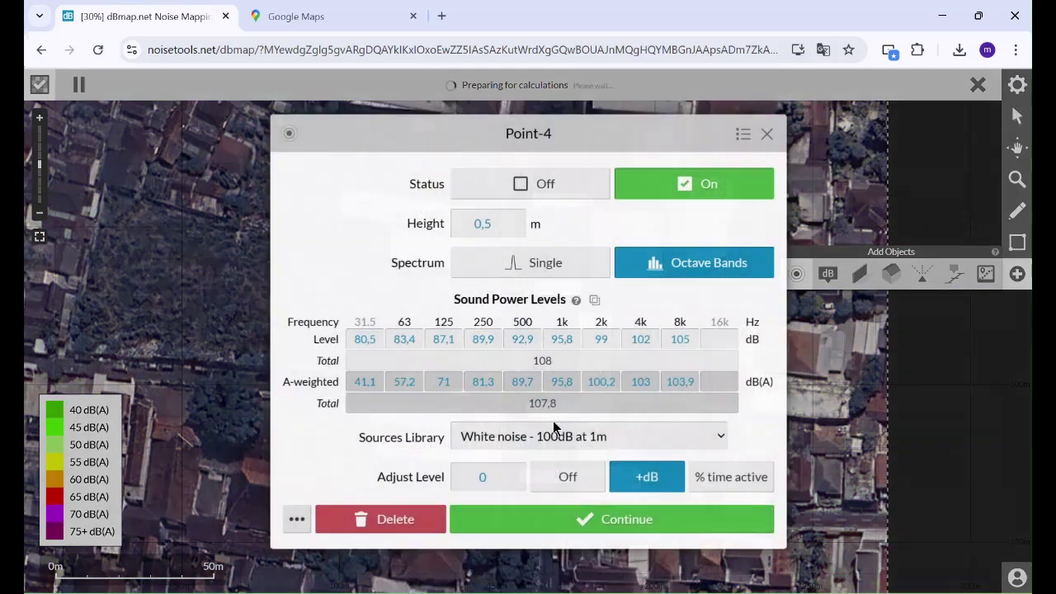
pyautogui.click(561, 521)
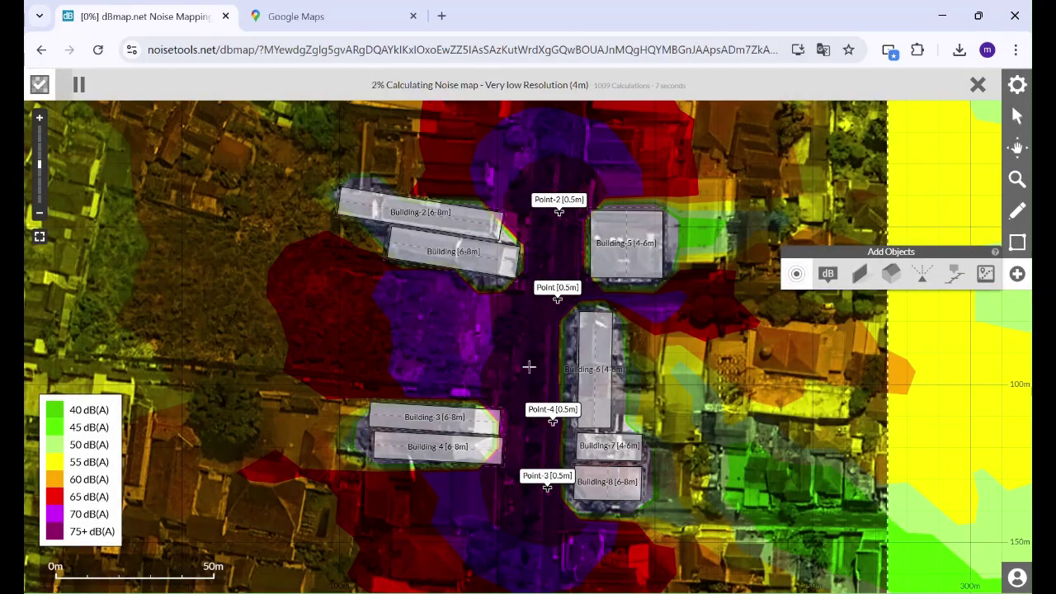
# Step: Add three more white-noise point sources 0.5 m high along the road's plot side, level with Building-6's middle, Building-4 and Building-5
pyautogui.click(529, 366)
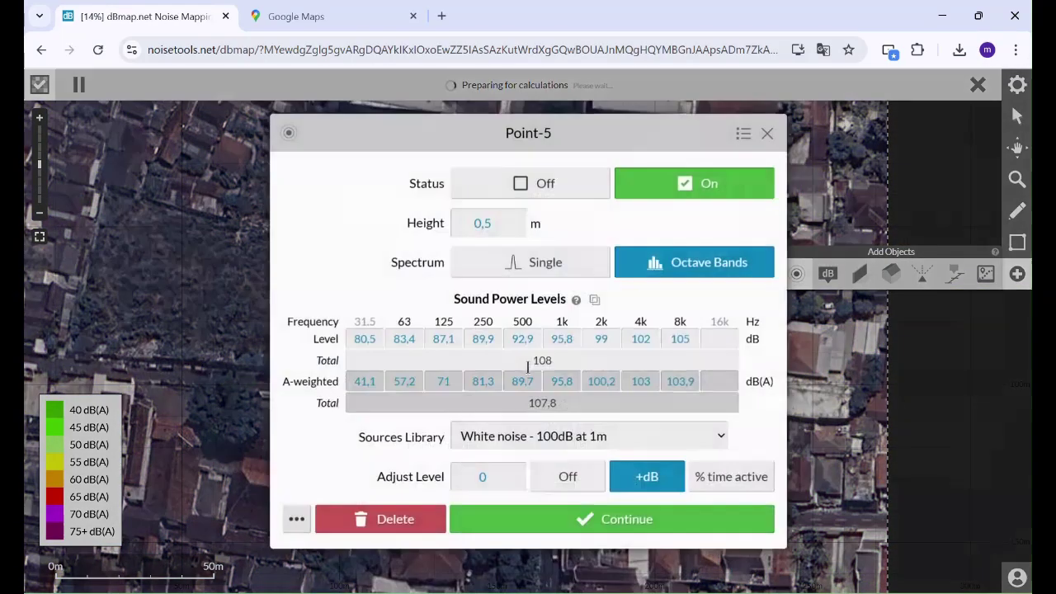
pyautogui.click(559, 521)
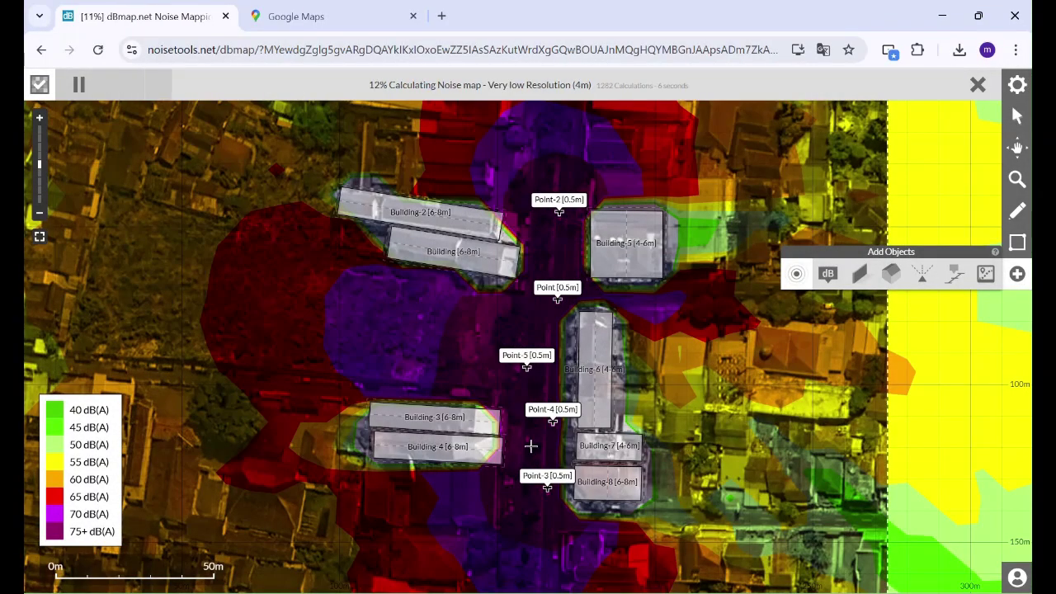
pyautogui.click(529, 446)
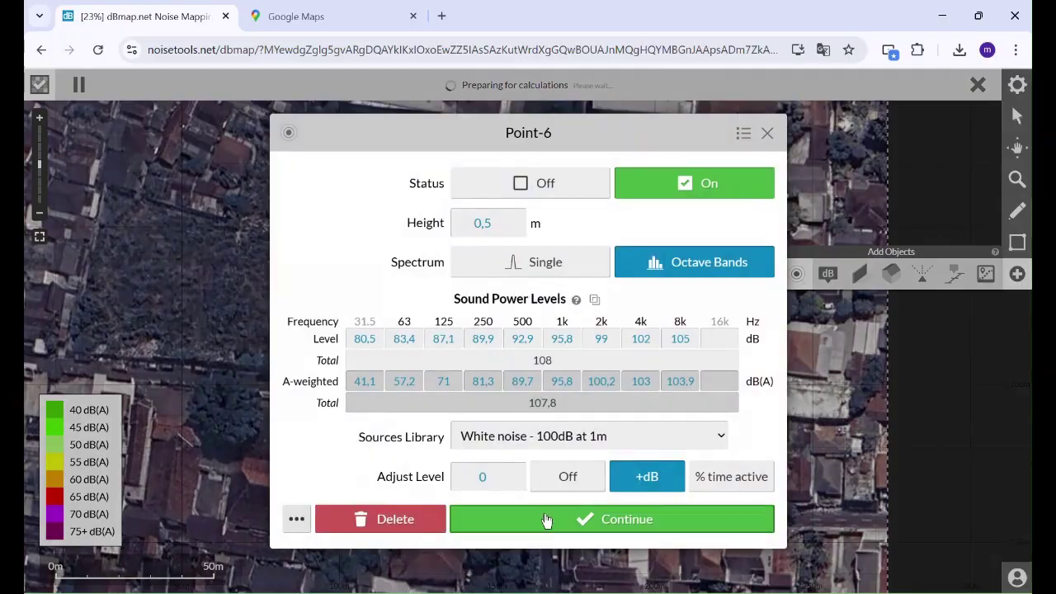
pyautogui.click(547, 510)
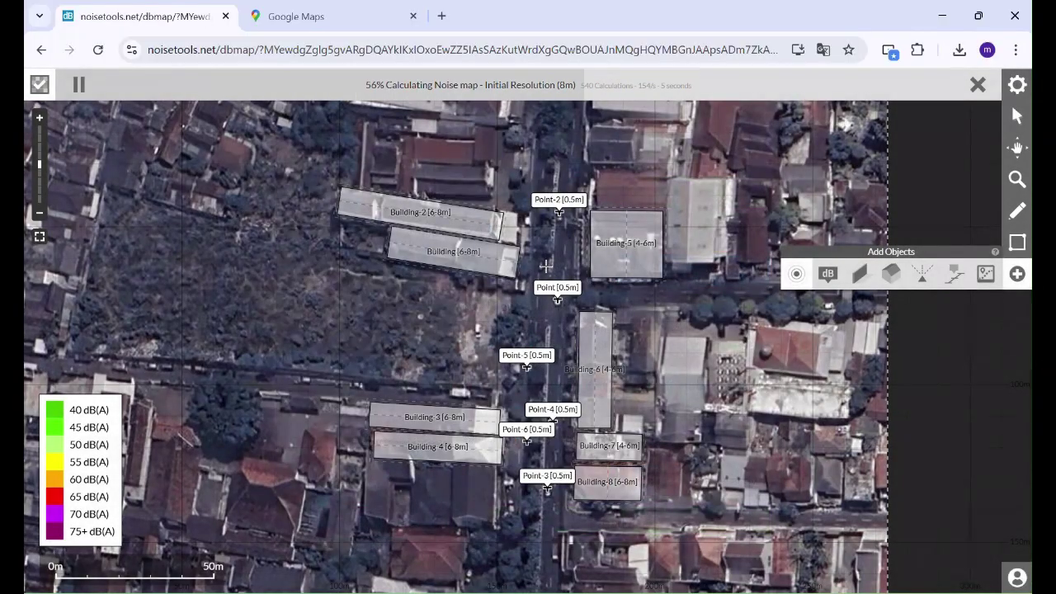
pyautogui.click(542, 266)
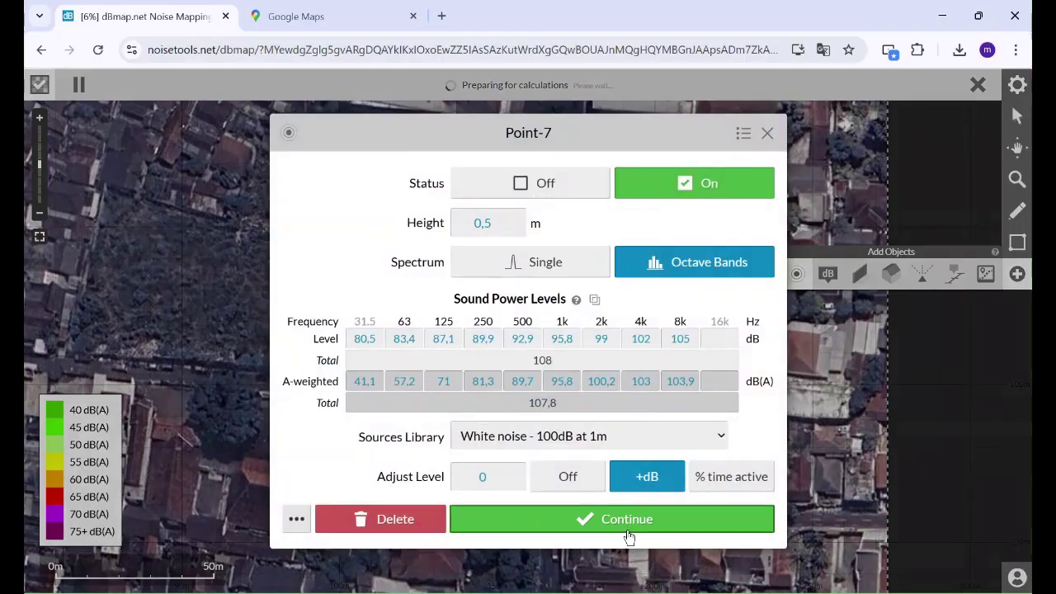
pyautogui.click(627, 531)
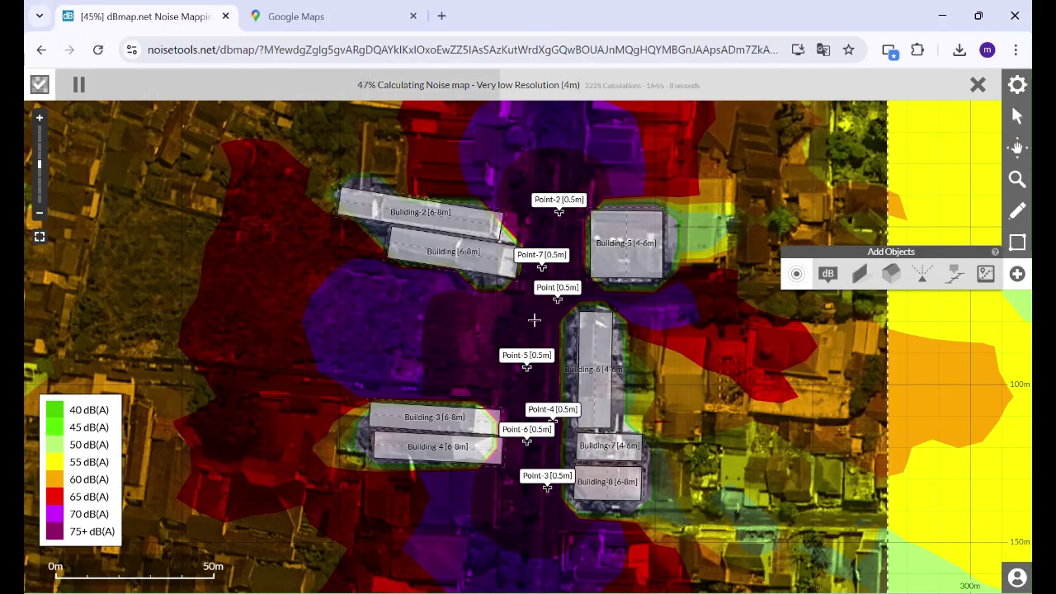
# Step: Add two white-noise point sources on the road, just below the junction and below Building-4, and let the noise map recalculate
pyautogui.click(532, 323)
pyautogui.click(558, 521)
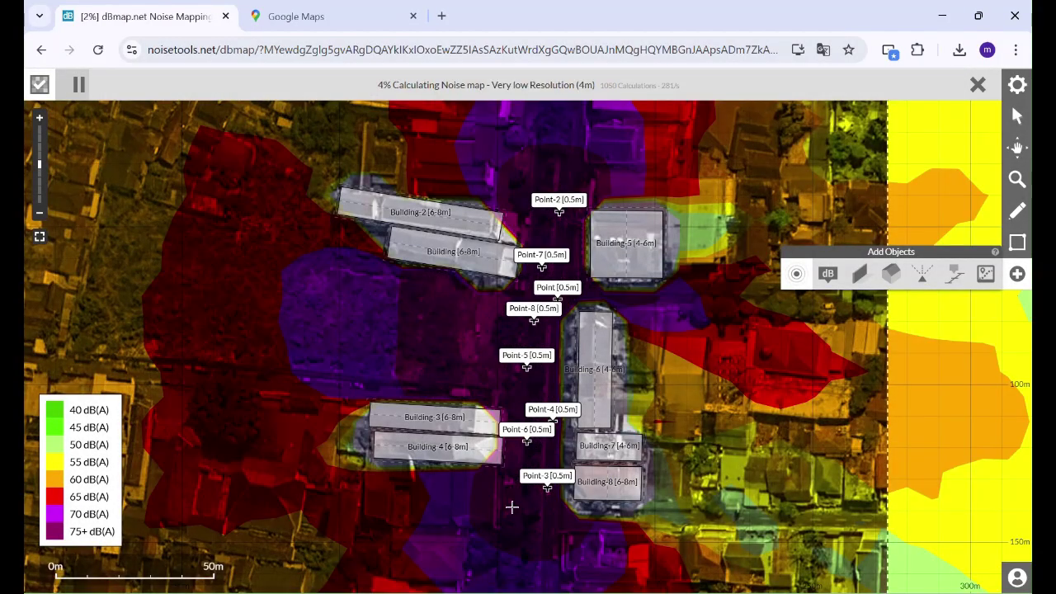
pyautogui.click(512, 507)
pyautogui.click(512, 517)
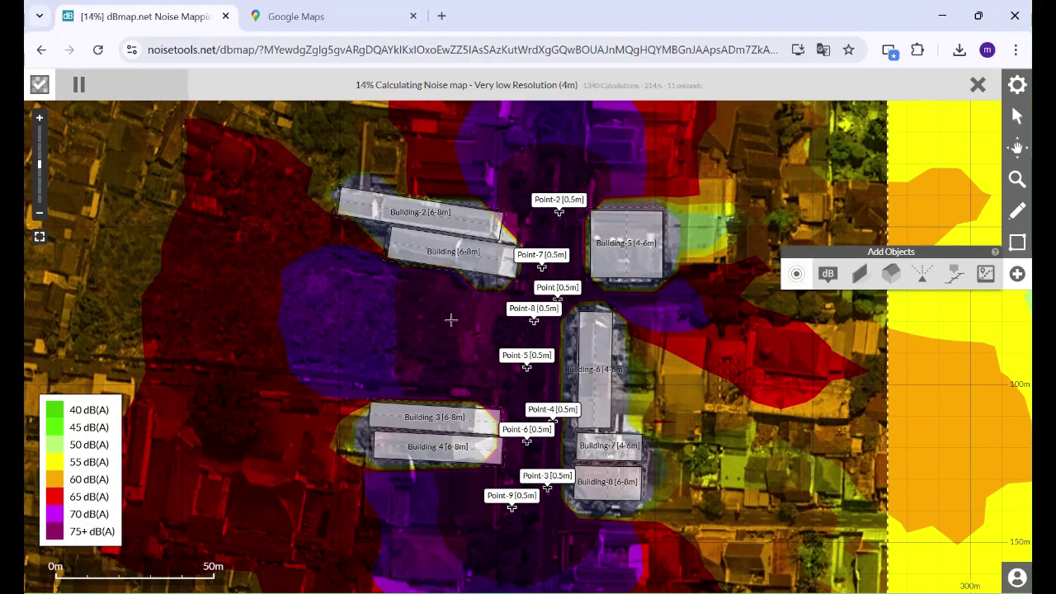
pyautogui.click(453, 89)
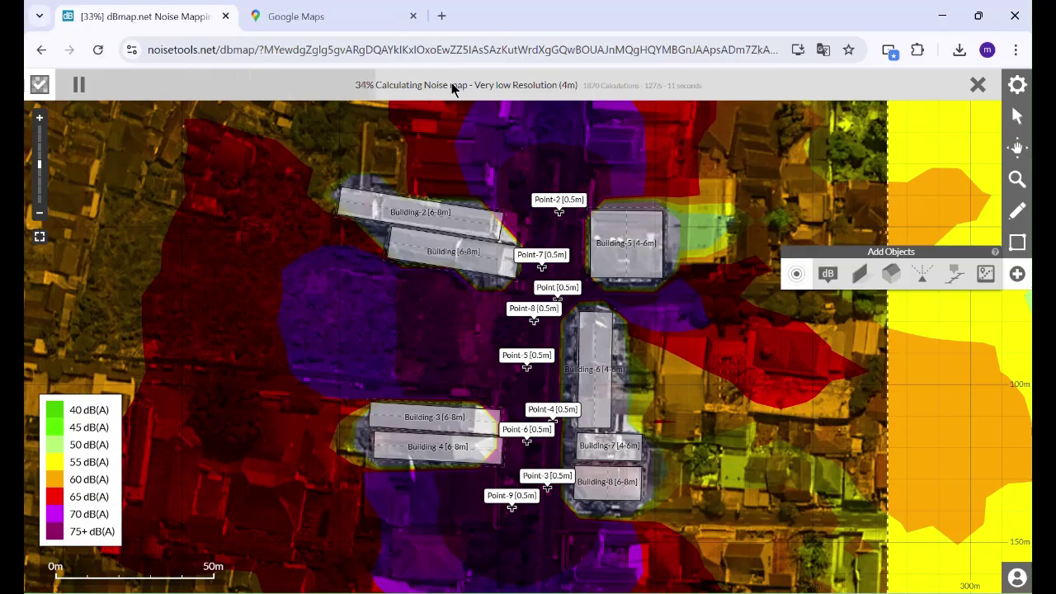
pyautogui.click(452, 89)
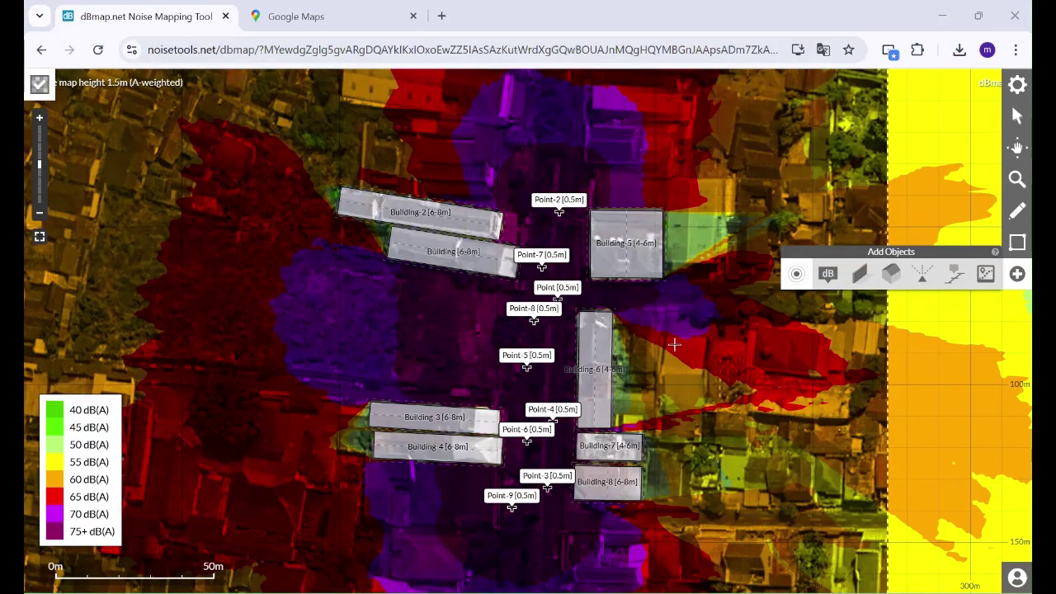
# Step: Place a receiver at the vacant plot's road edge with visible spectrum and height matching the noise map, and review its sound pressure levels
pyautogui.click(822, 277)
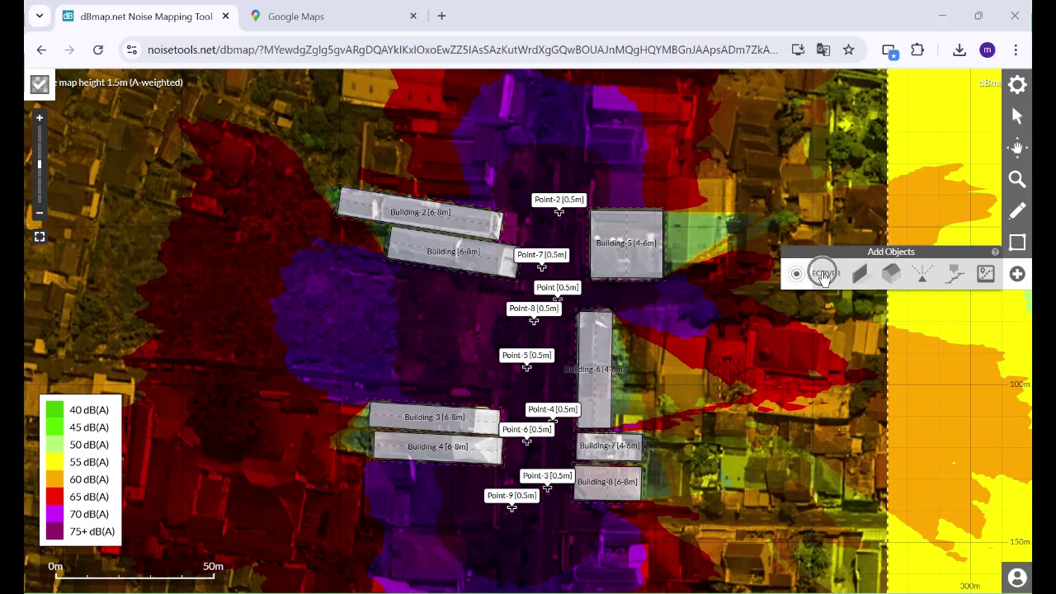
pyautogui.click(822, 277)
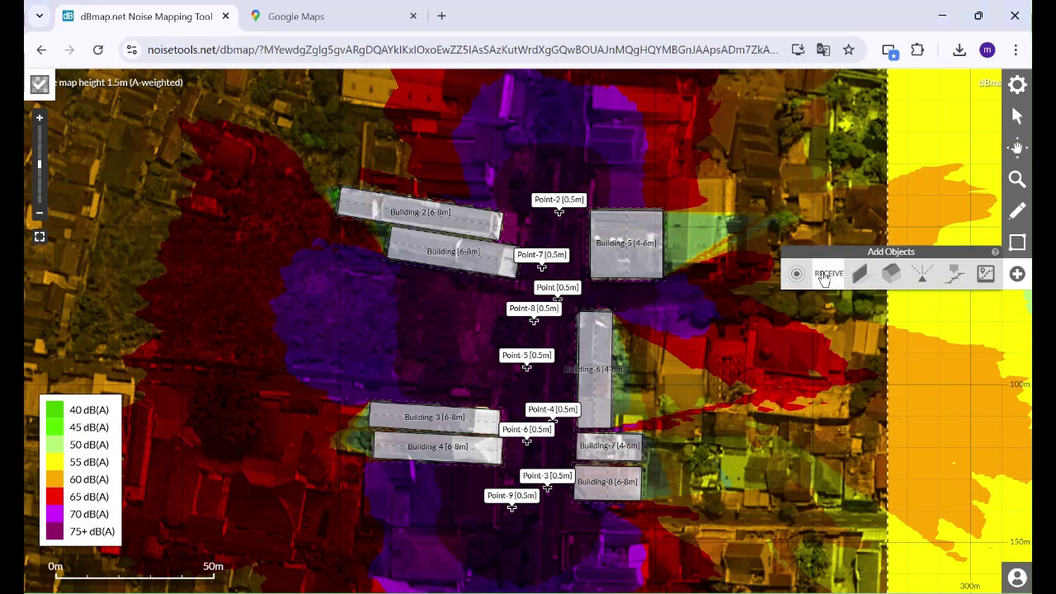
pyautogui.click(494, 338)
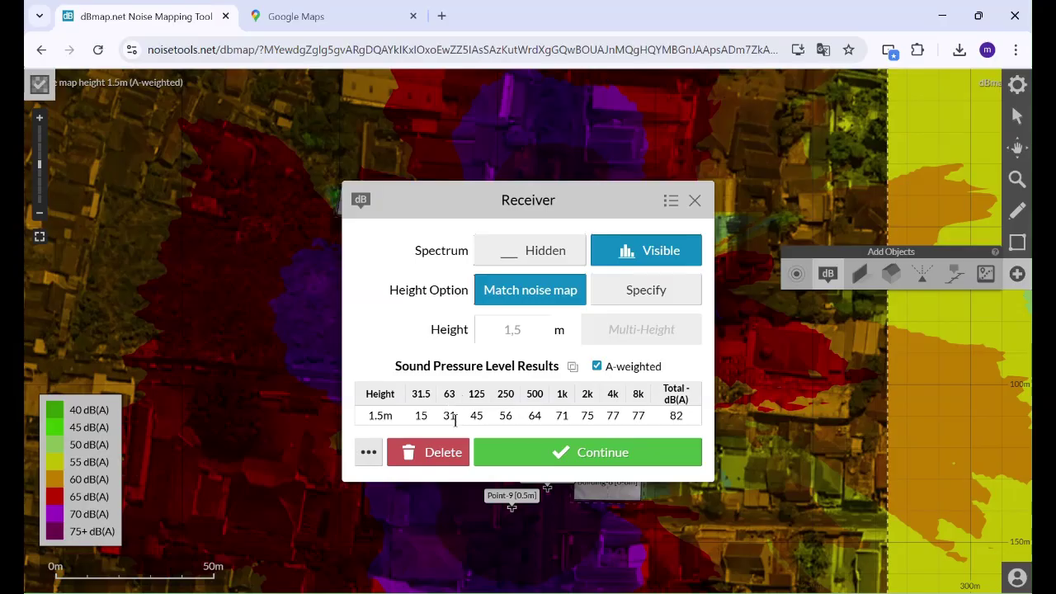
pyautogui.doubleClick(534, 416)
pyautogui.doubleClick(612, 415)
pyautogui.doubleClick(674, 416)
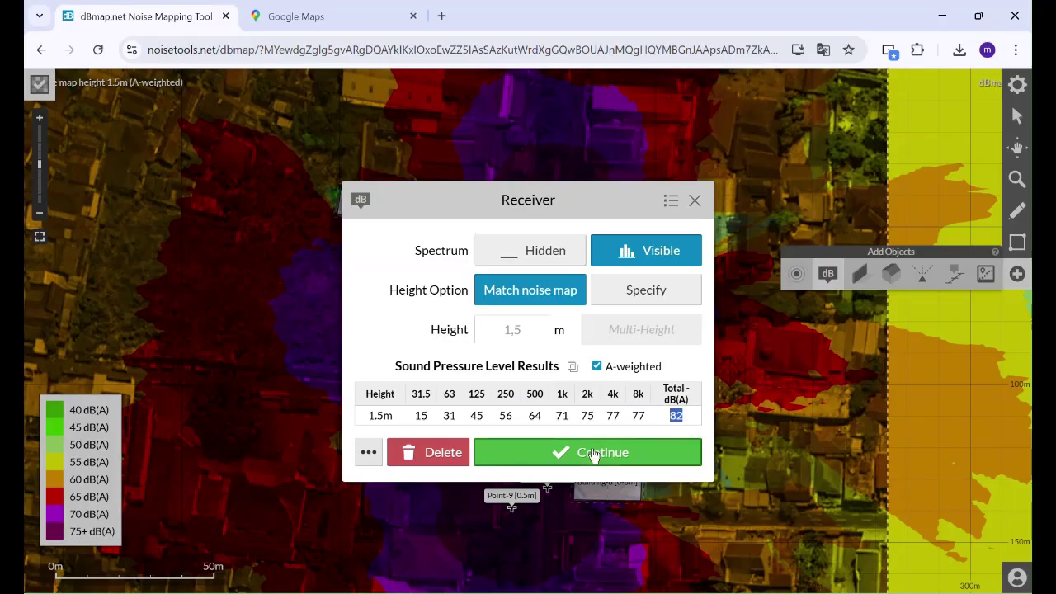
pyautogui.click(551, 453)
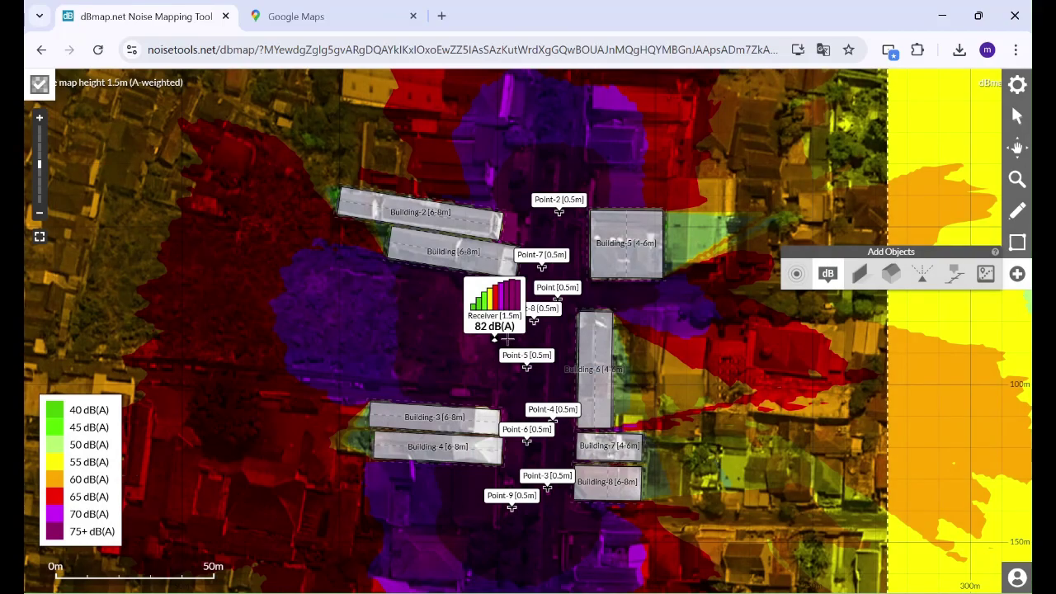
# Step: Place two more receivers matching the noise map height, one mid-plot below Building-2 and one deeper in the plot away from the road
pyautogui.click(407, 333)
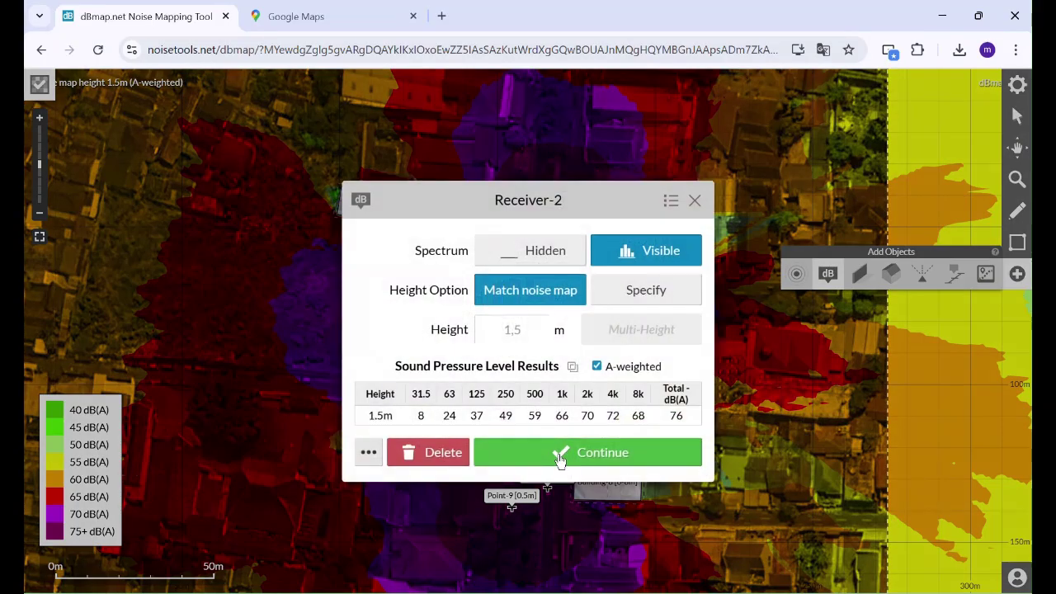
pyautogui.doubleClick(676, 416)
pyautogui.click(615, 453)
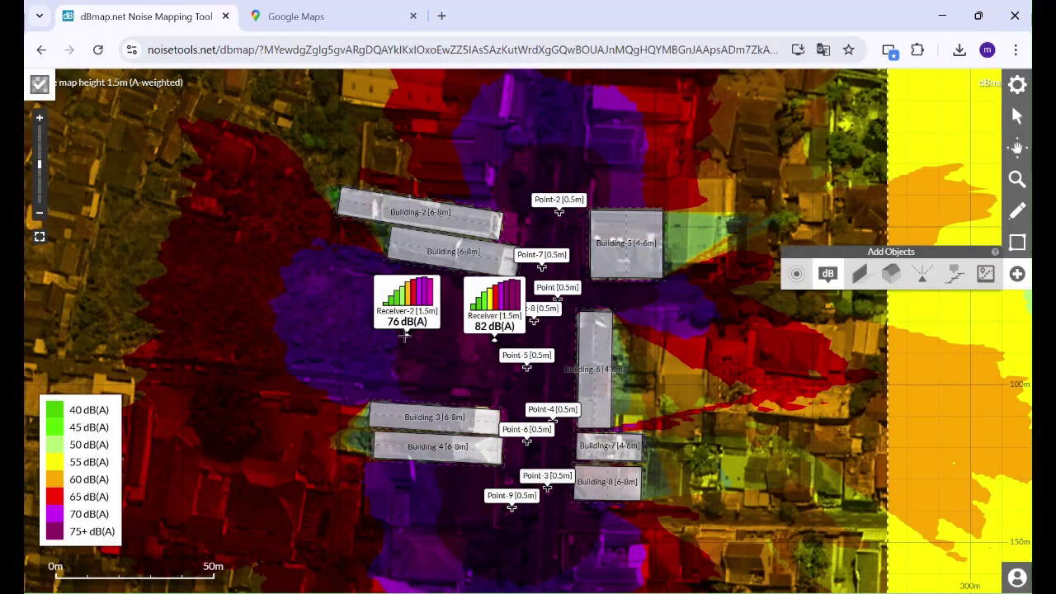
pyautogui.click(290, 311)
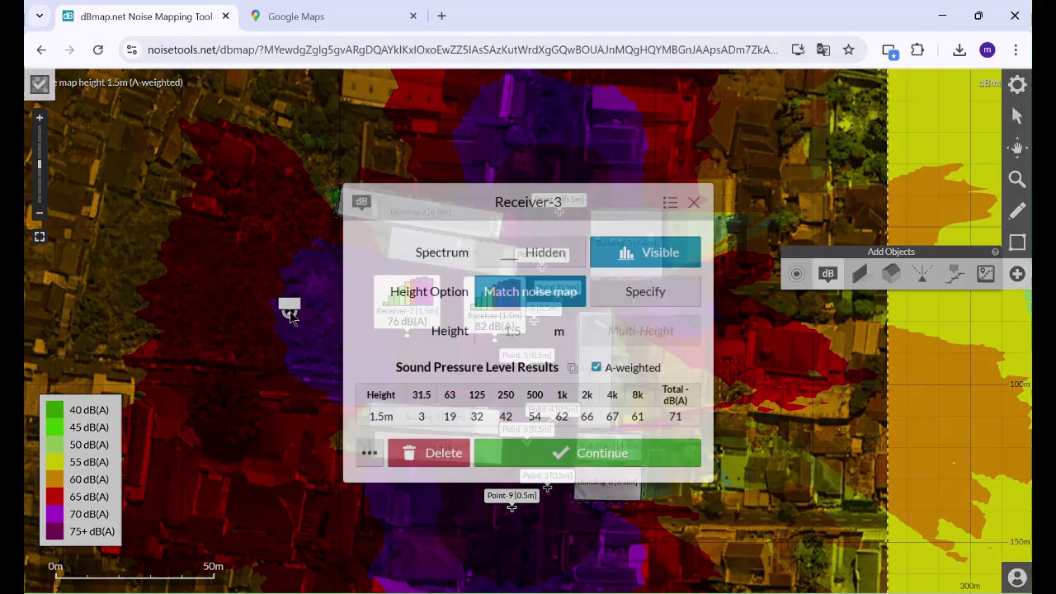
pyautogui.click(633, 458)
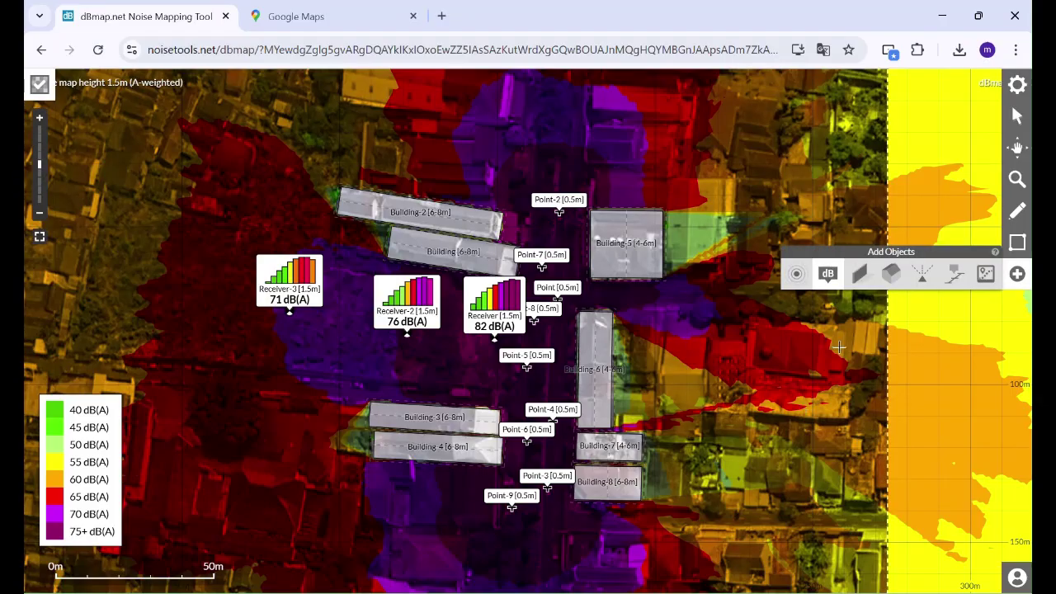
# Step: Draw a 6 m high barrier along the vacant plot's road edge, from Point-5's level up to the Building
pyautogui.click(862, 285)
pyautogui.click(861, 279)
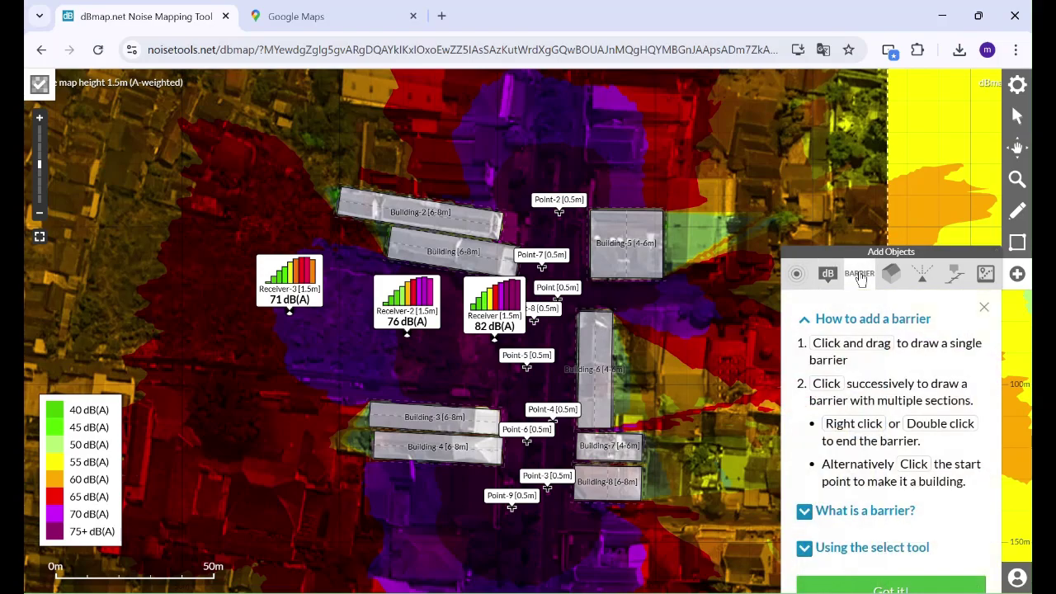
pyautogui.click(891, 588)
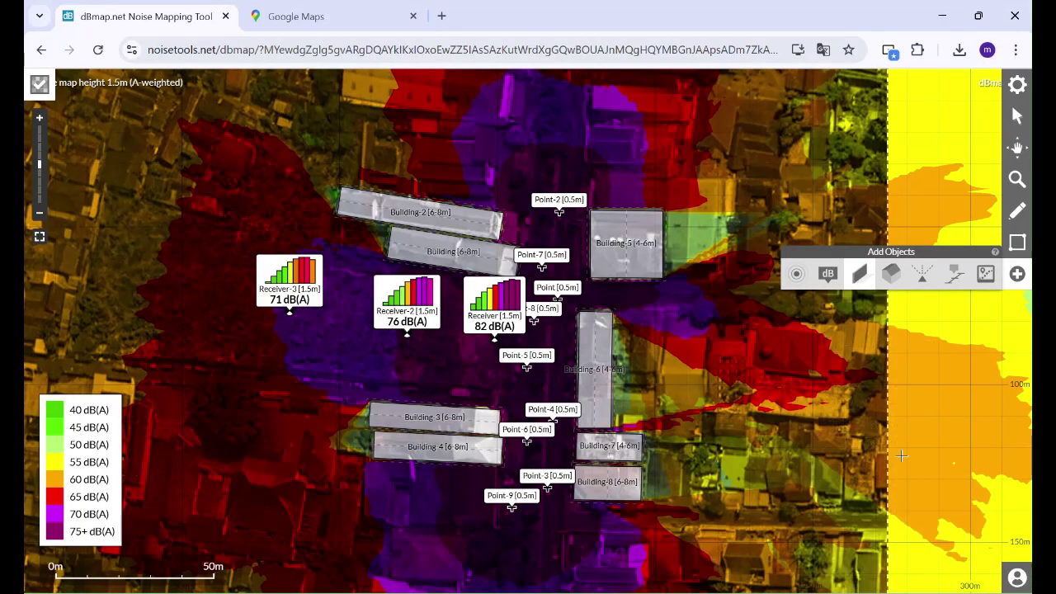
pyautogui.click(500, 367)
pyautogui.doubleClick(494, 326)
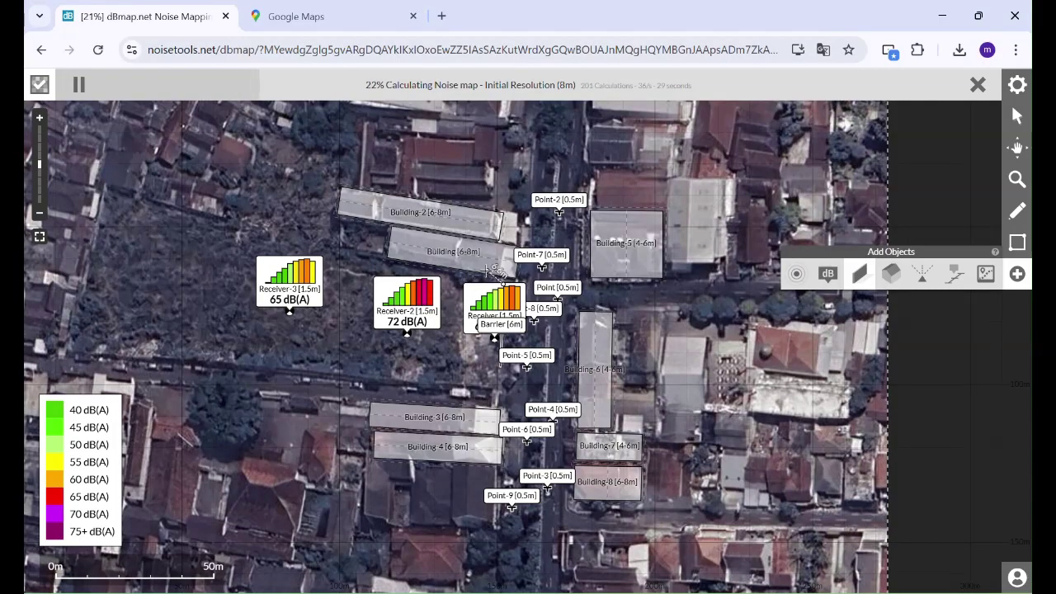
pyautogui.press('Escape')
# Step: Delete the 6 m barrier from the vacant plot's road edge
pyautogui.click(493, 415)
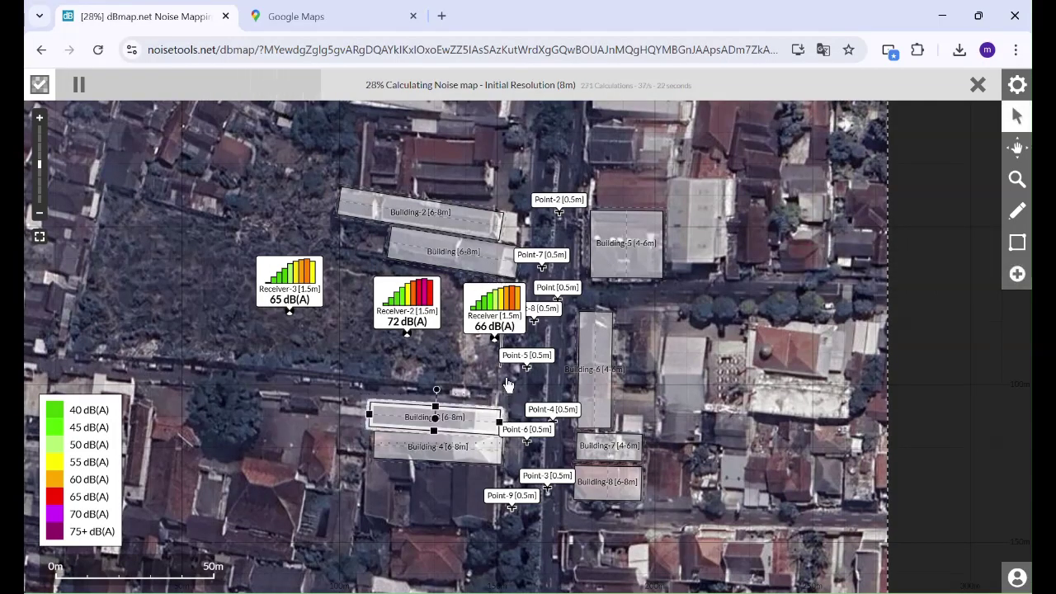
pyautogui.click(508, 384)
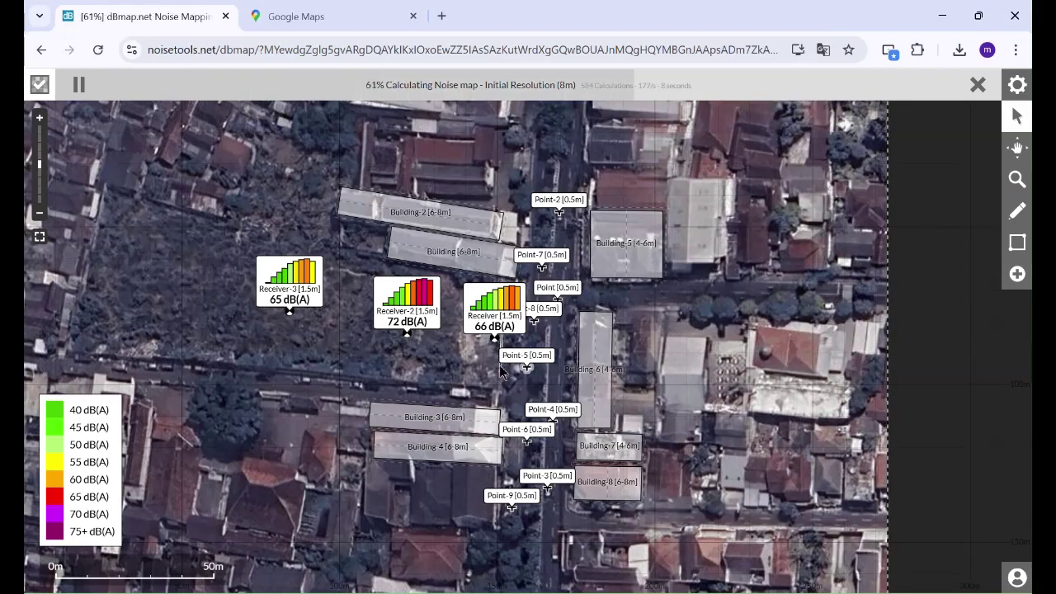
pyautogui.click(503, 357)
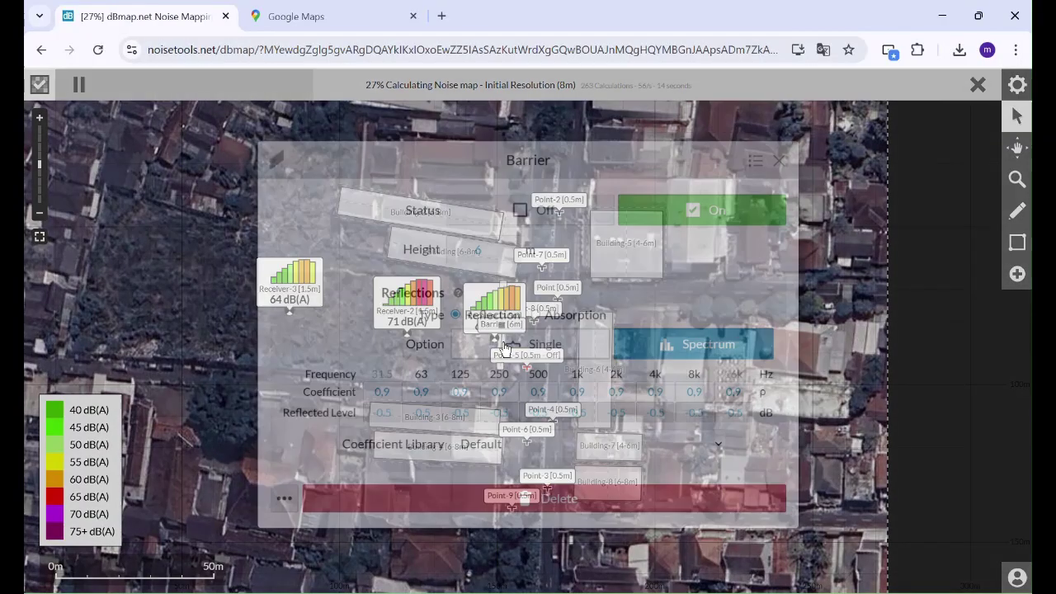
pyautogui.click(507, 359)
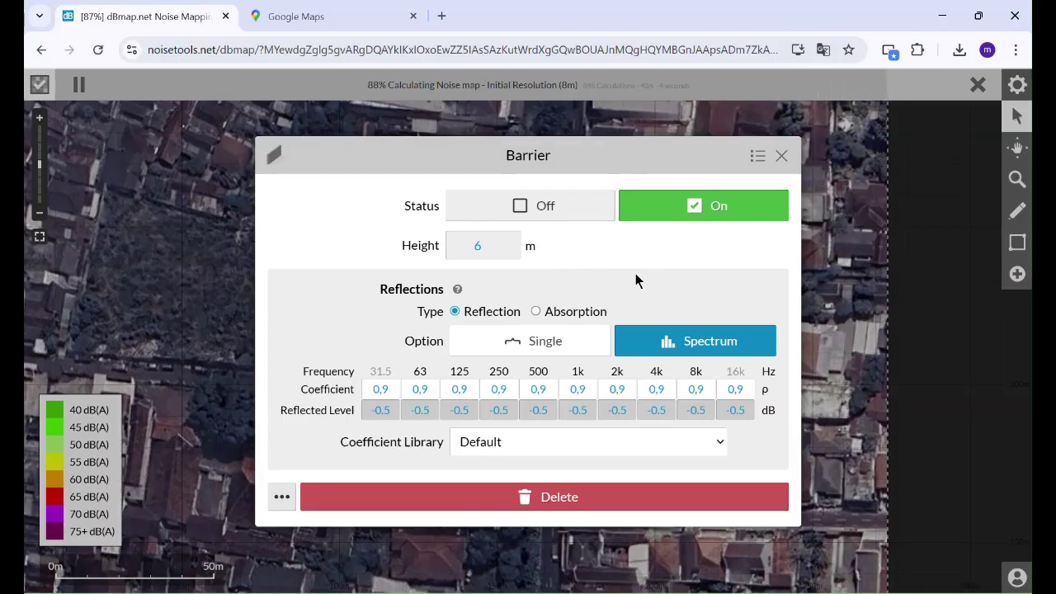
pyautogui.click(494, 497)
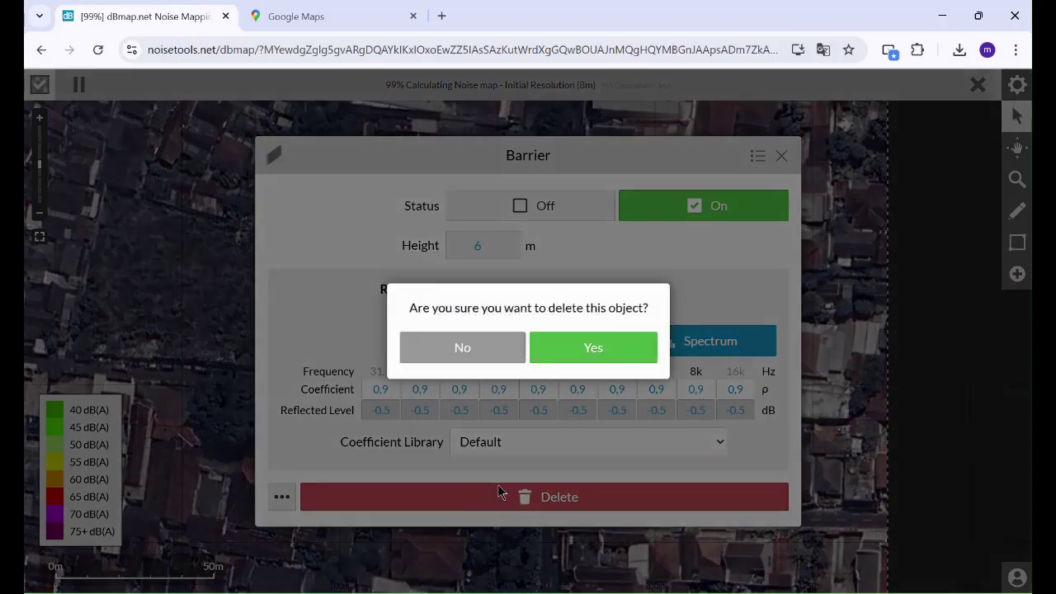
pyautogui.click(566, 363)
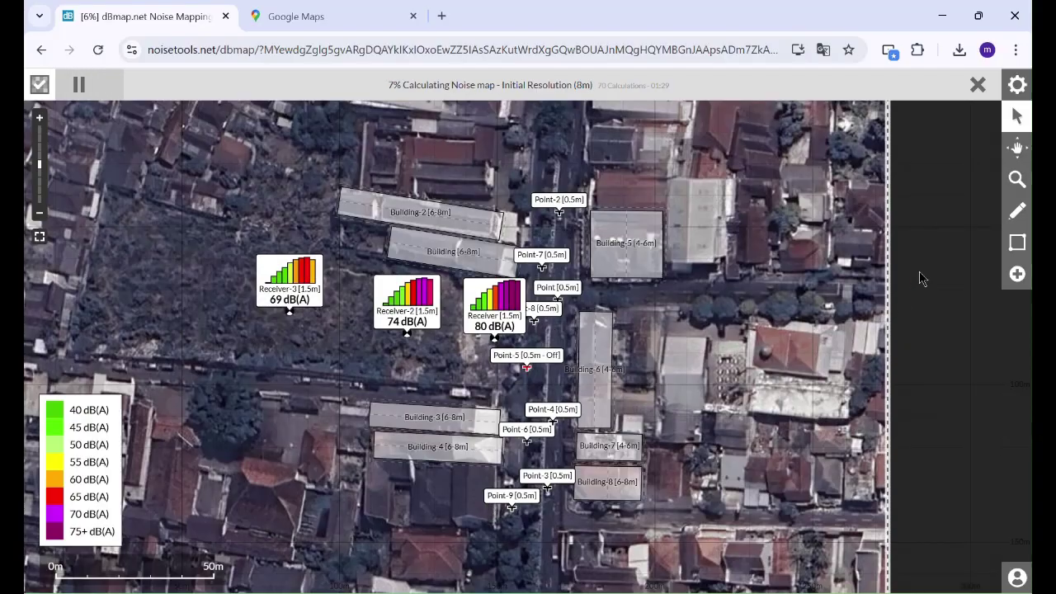
# Step: Pause the noise map calculation and draw a 2 m high barrier along the plot's road edge, from Point-5's level up to just below Building
pyautogui.click(1017, 274)
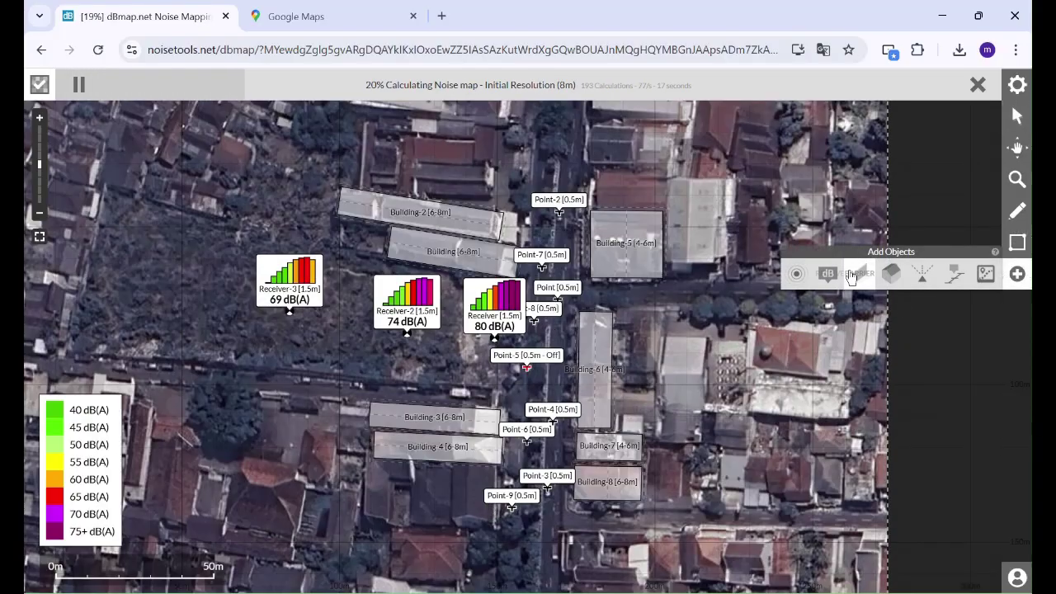
pyautogui.click(36, 89)
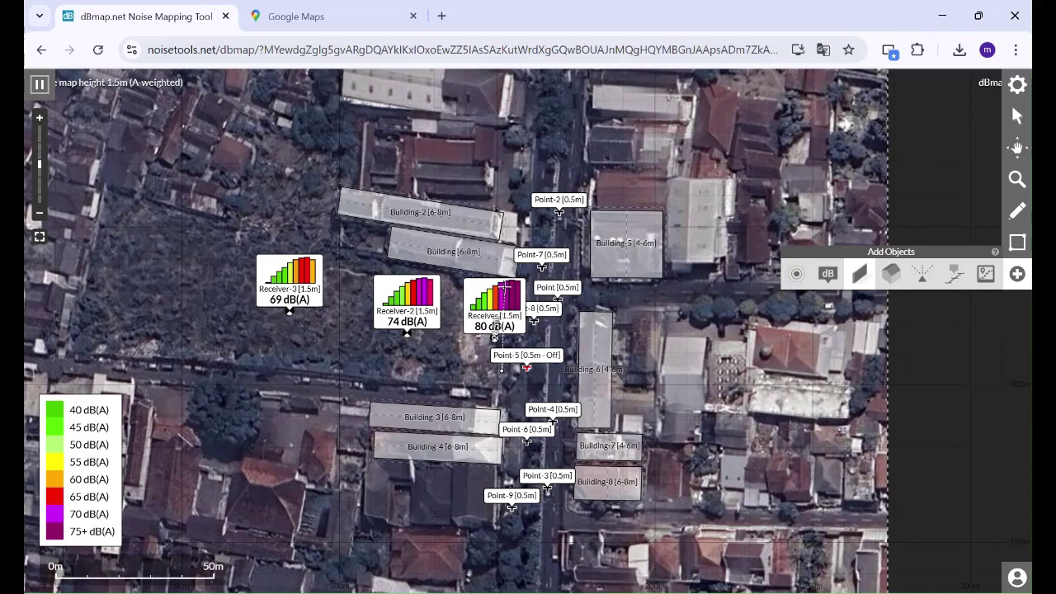
pyautogui.doubleClick(504, 283)
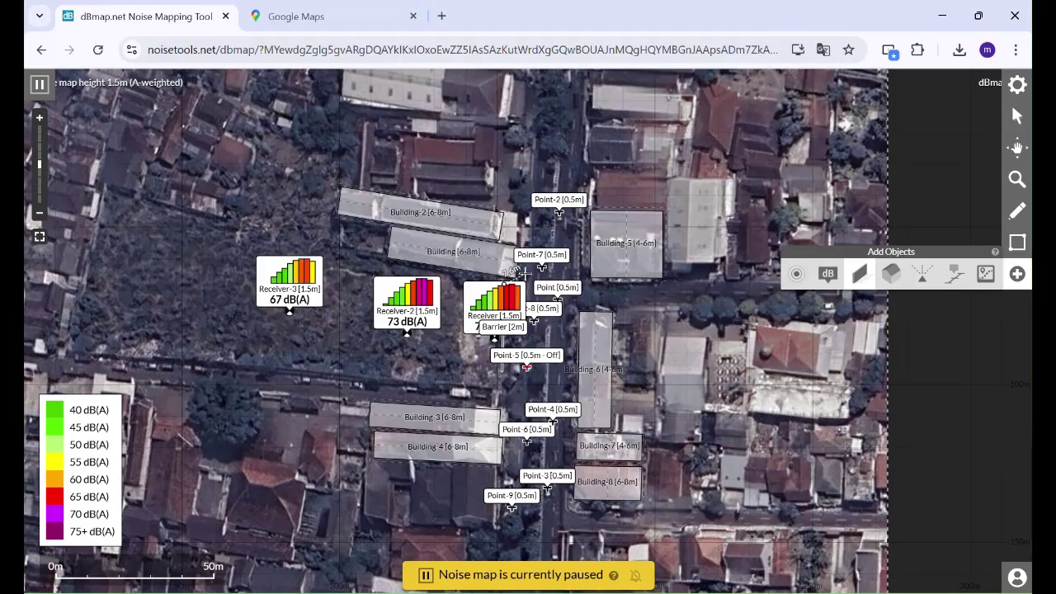
pyautogui.press('Escape')
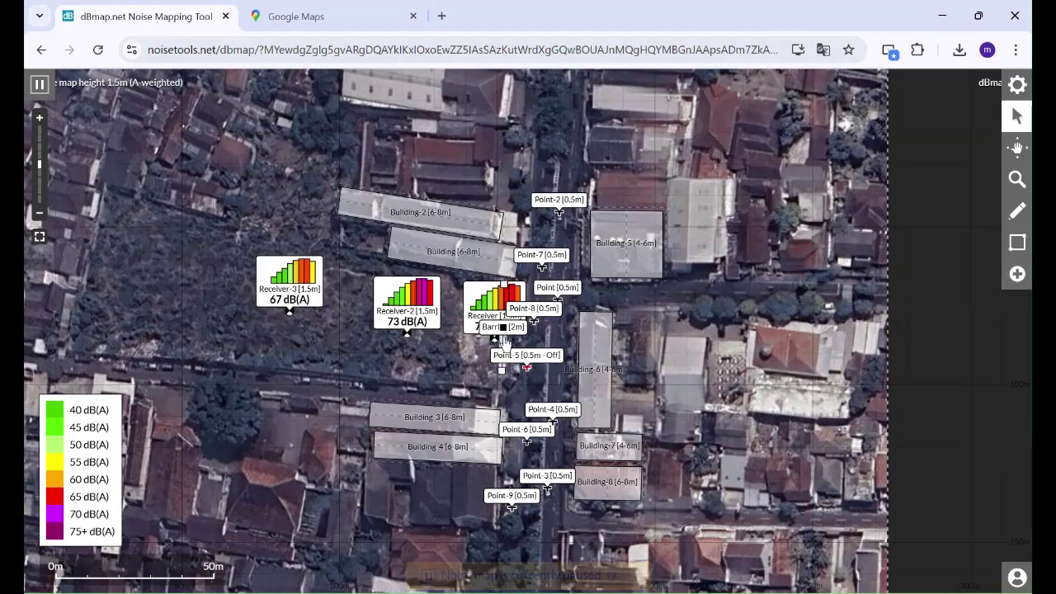
# Step: Set the 2 m barrier's reflections to type Reflection with the Spectrum option
pyautogui.click(505, 339)
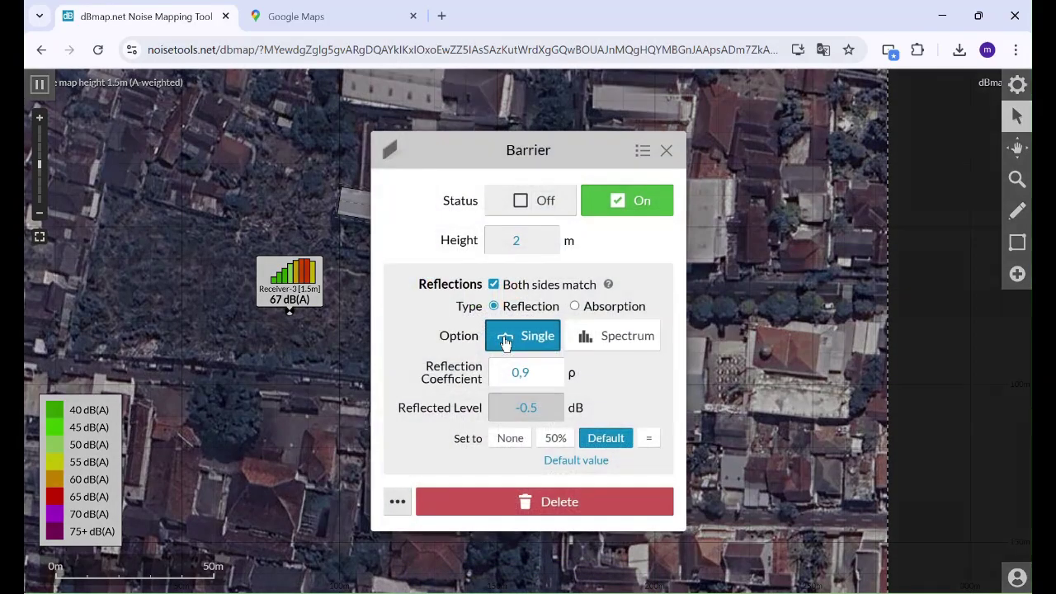
pyautogui.click(528, 239)
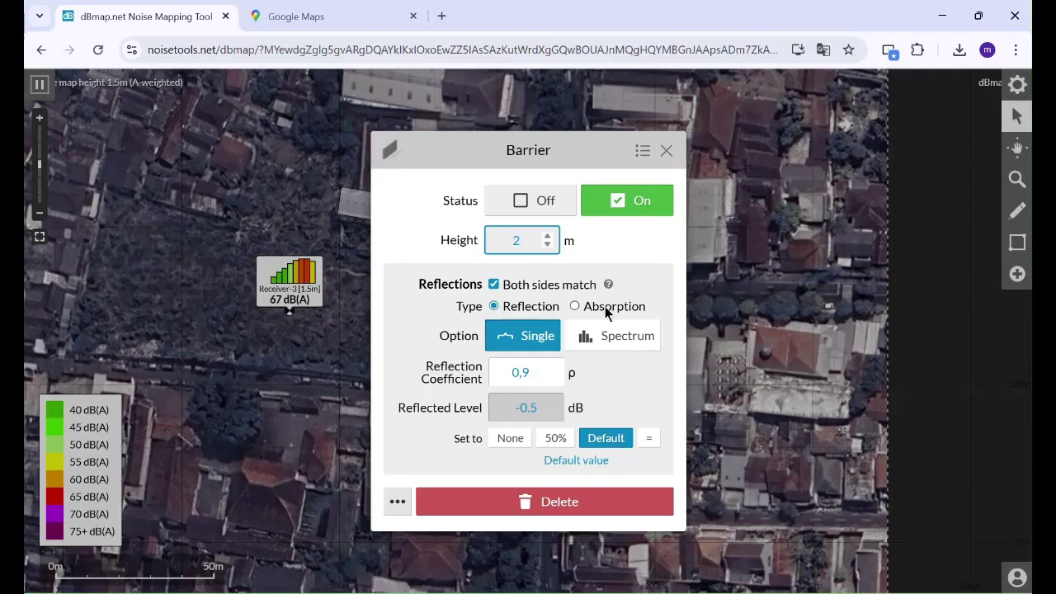
pyautogui.click(522, 310)
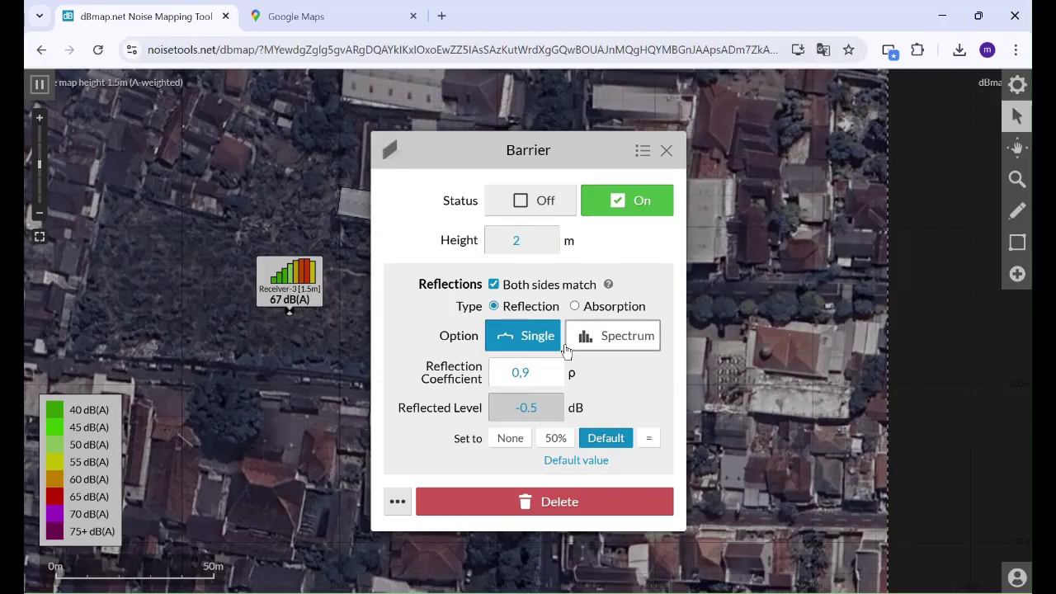
pyautogui.click(630, 347)
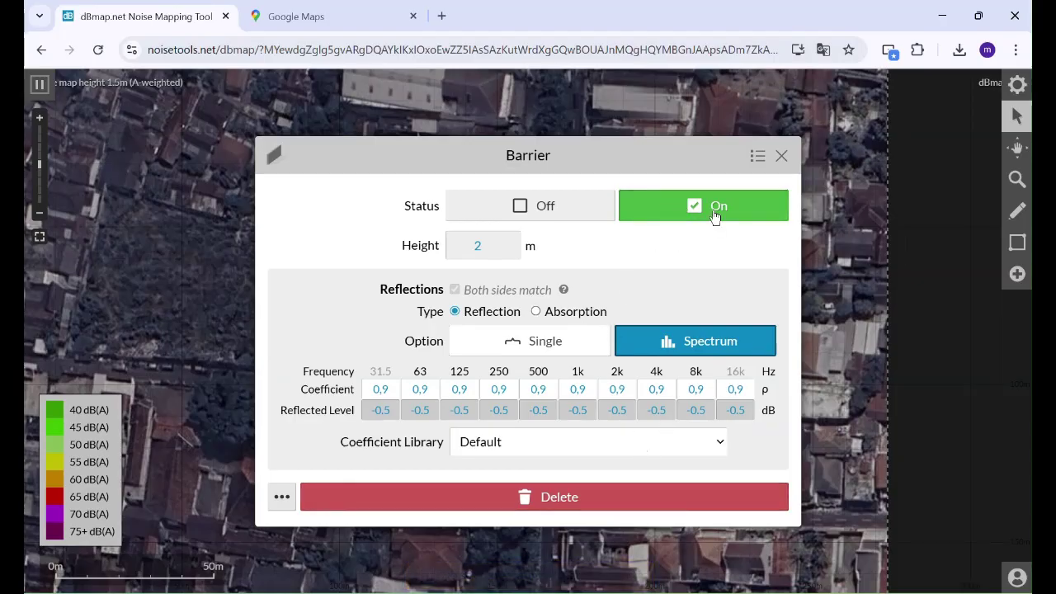
pyautogui.click(782, 156)
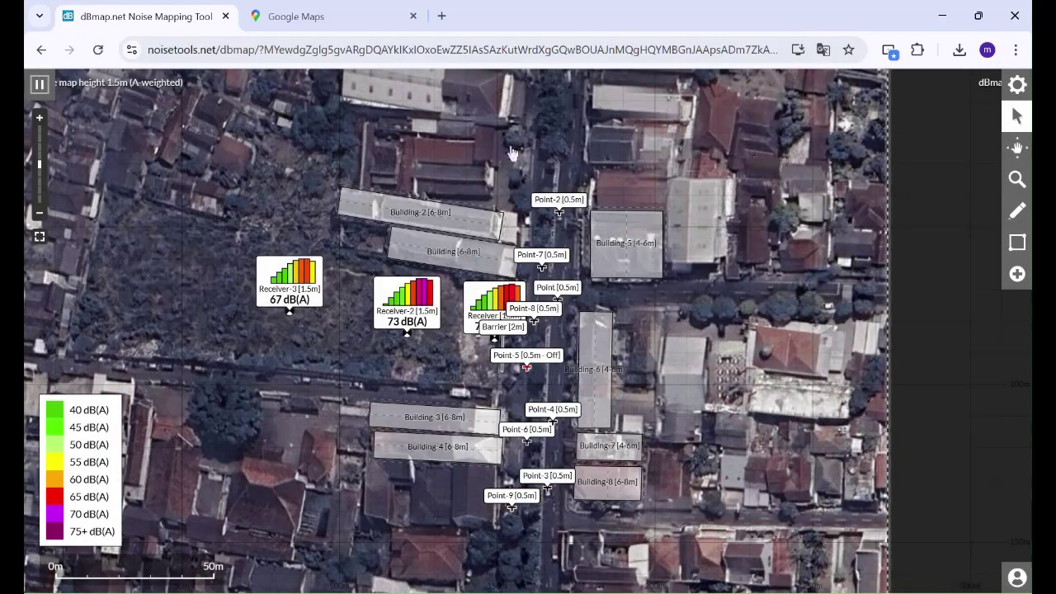
# Step: Resume the noise map calculation and examine the levels behind the barrier and at the three receivers
pyautogui.click(41, 89)
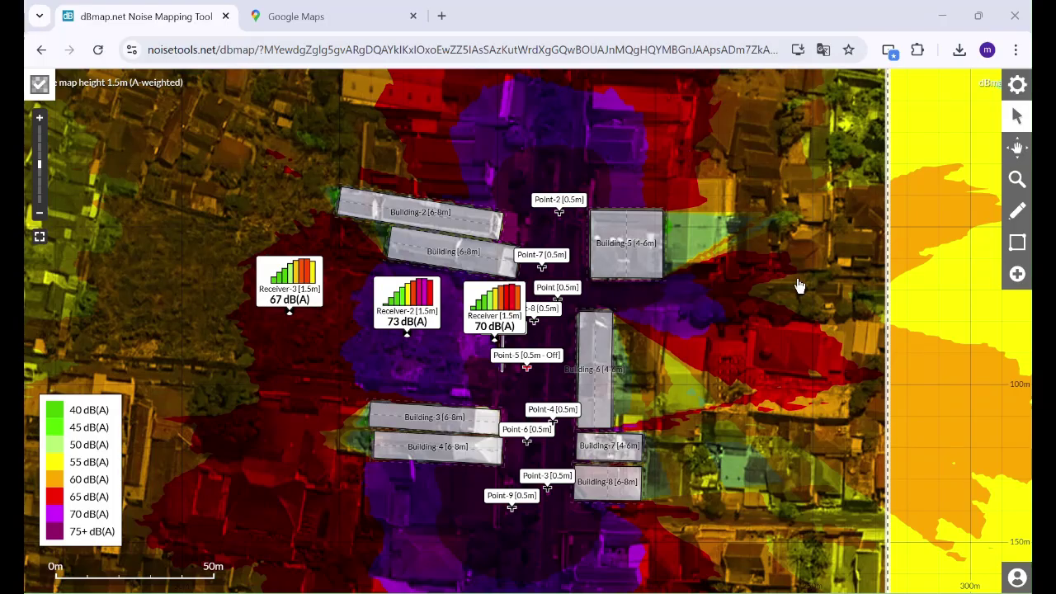
pyautogui.scroll(-1, 805, 293)
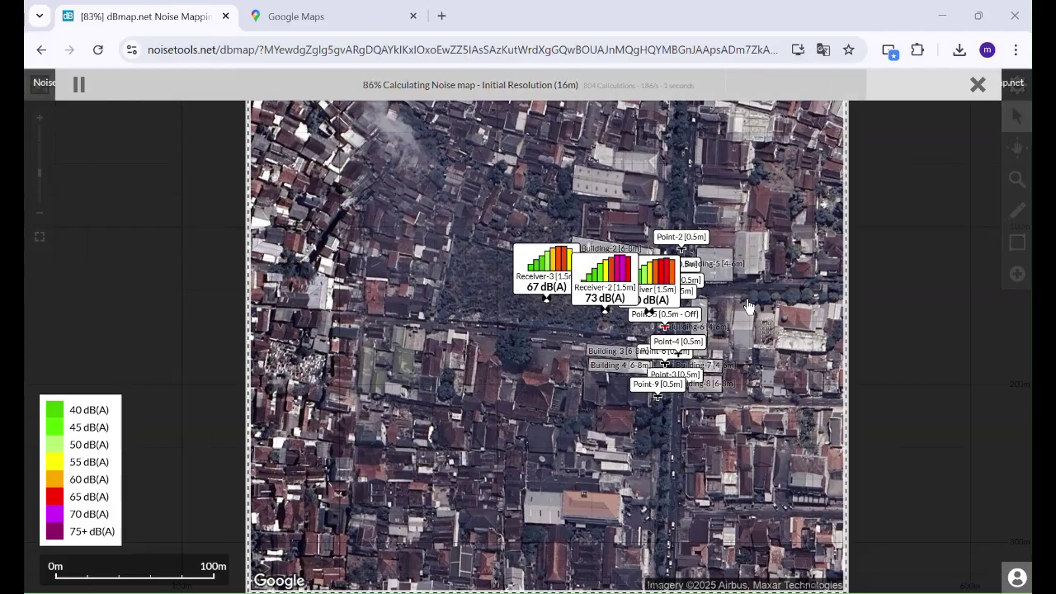
pyautogui.scroll(1, 751, 307)
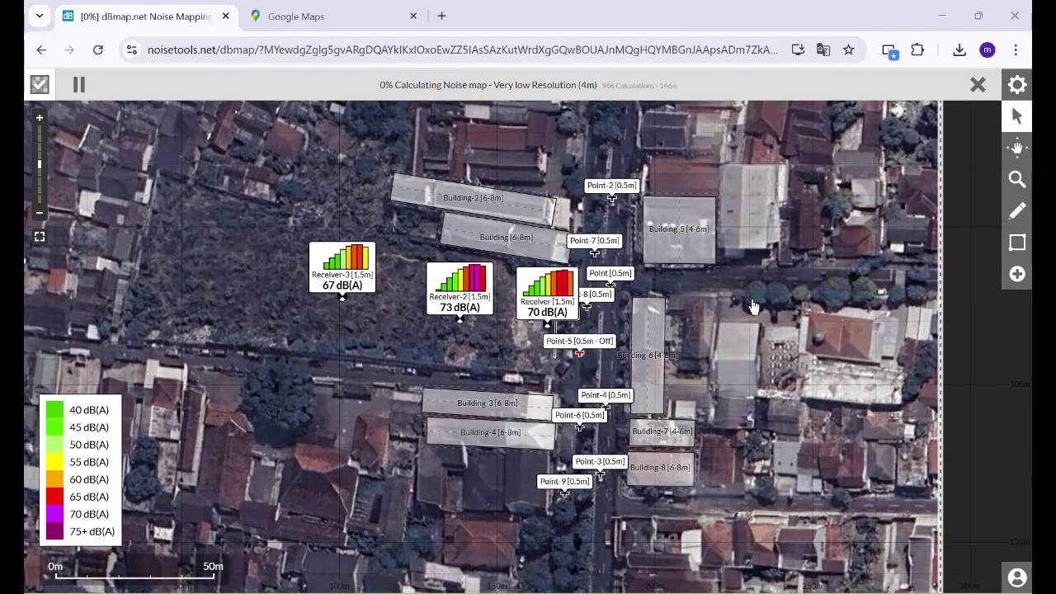
pyautogui.scroll(1, 751, 301)
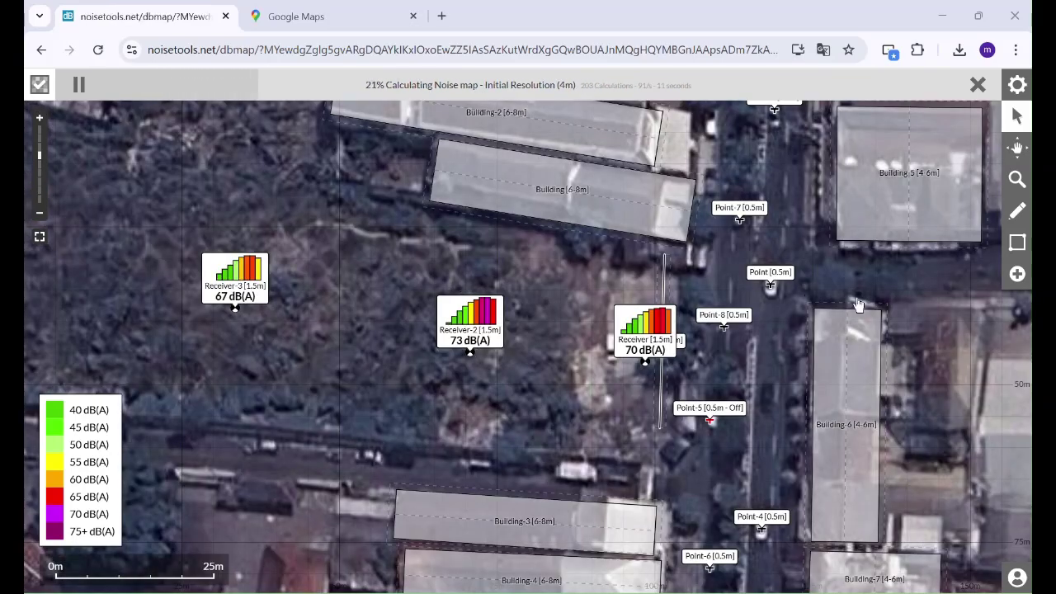
pyautogui.scroll(-1, 858, 305)
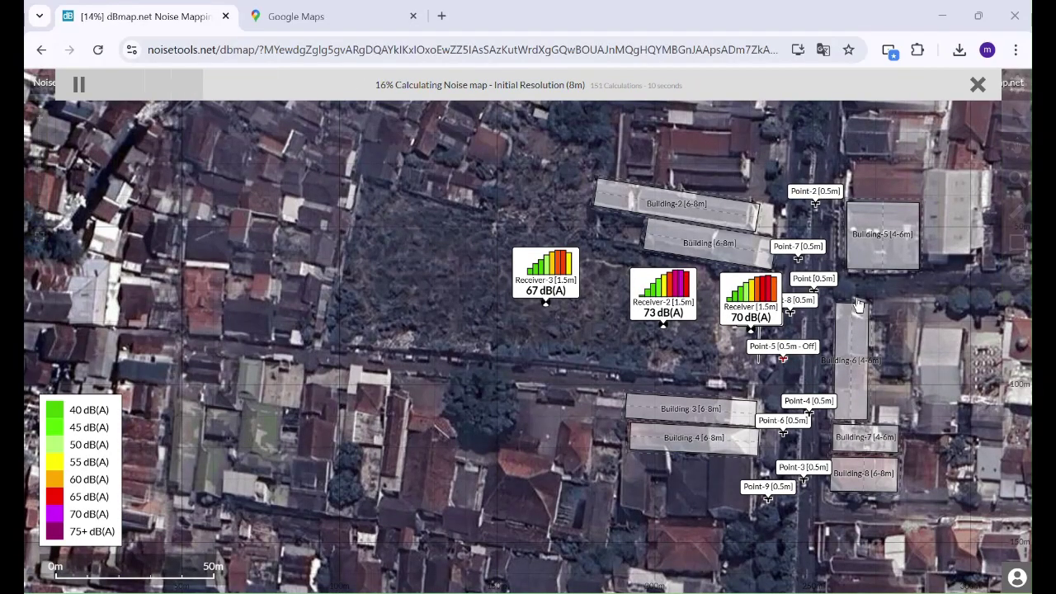